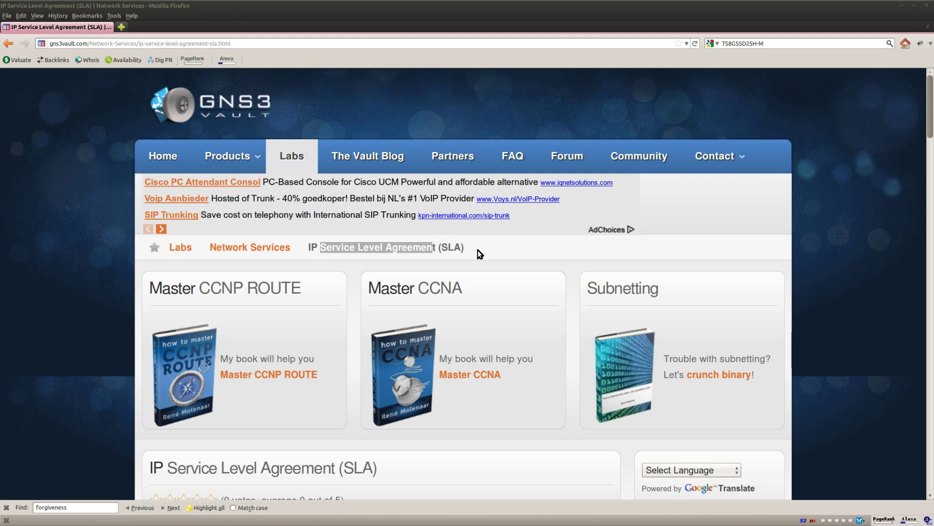
Step: Scroll the GNS3 Vault IP SLA lab page down to its Scenario and Goal sections
{"action": "left_click_drag", "start_coordinate": [471, 250], "coordinate": [307, 248]}
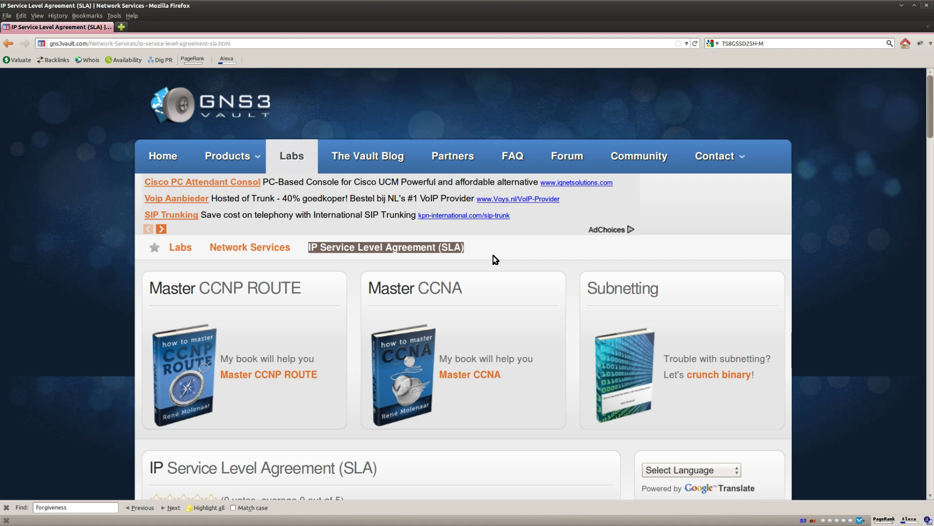
{"action": "scroll", "coordinate": [76, 290], "scroll_direction": "down", "scroll_amount": 5}
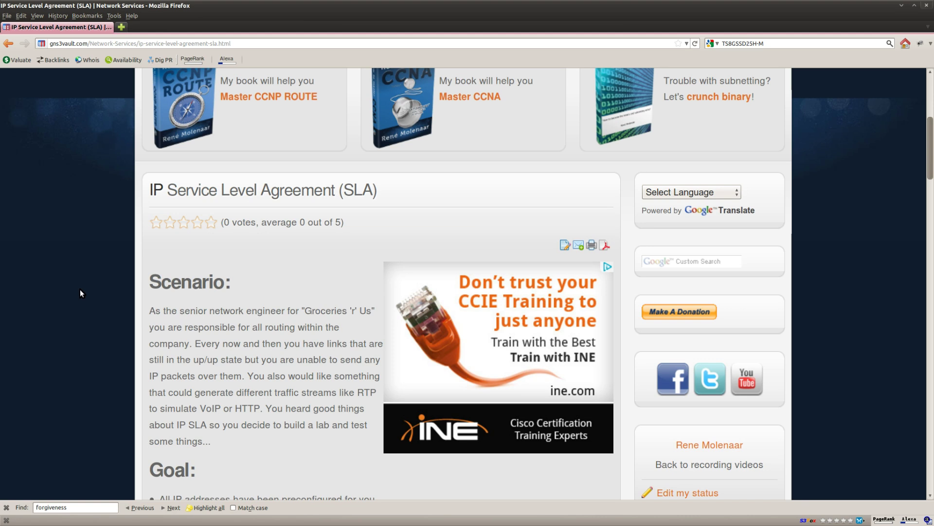
{"action": "scroll", "coordinate": [87, 304], "scroll_direction": "down", "scroll_amount": 4}
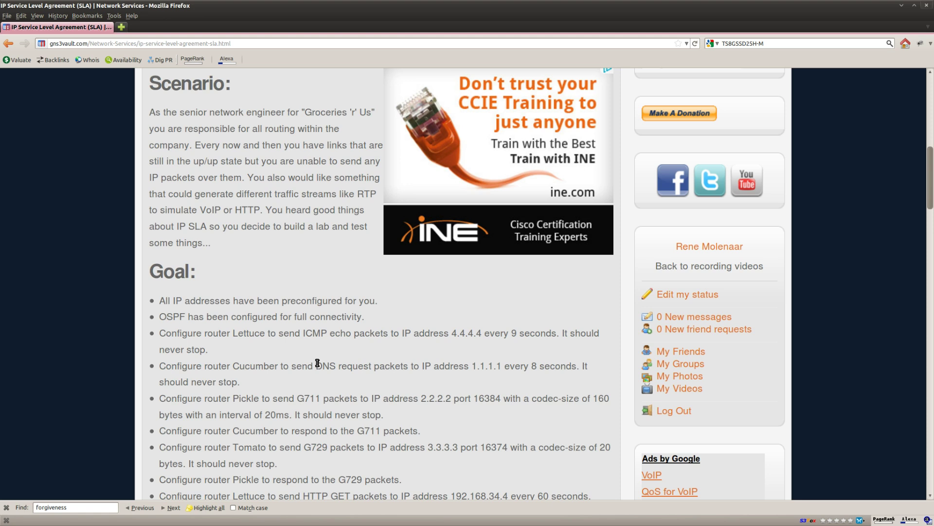
{"action": "scroll", "coordinate": [317, 363], "scroll_direction": "down", "scroll_amount": 3}
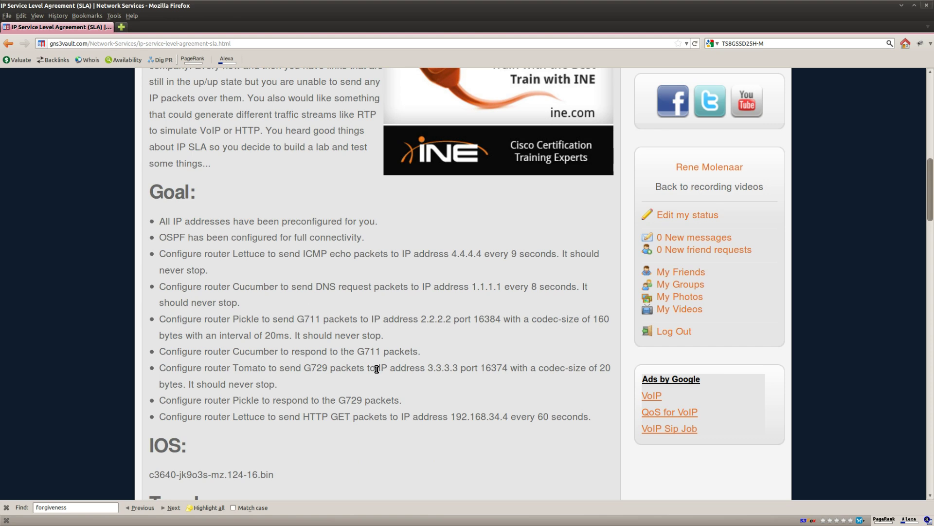
{"action": "left_click_drag", "start_coordinate": [162, 253], "coordinate": [217, 272]}
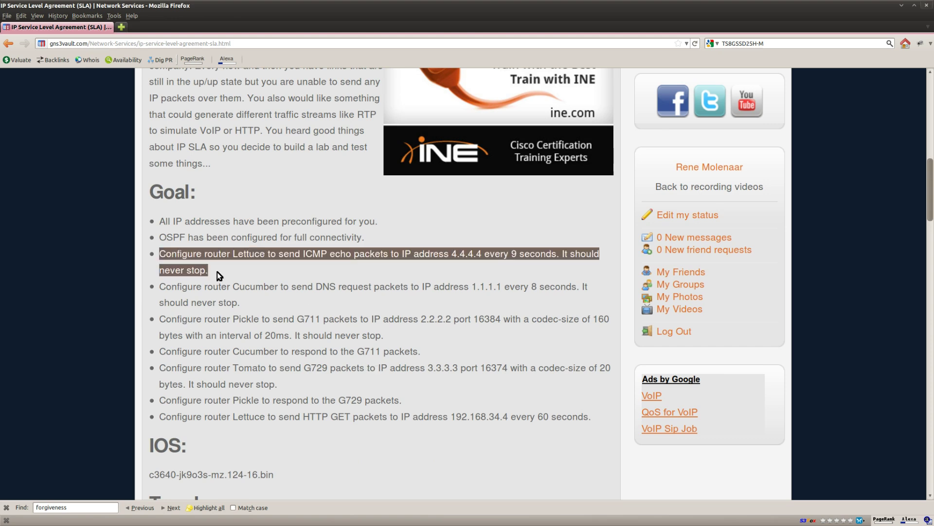
{"action": "scroll", "coordinate": [318, 344], "scroll_direction": "down", "scroll_amount": 6}
{"action": "scroll", "coordinate": [138, 340], "scroll_direction": "down", "scroll_amount": 3}
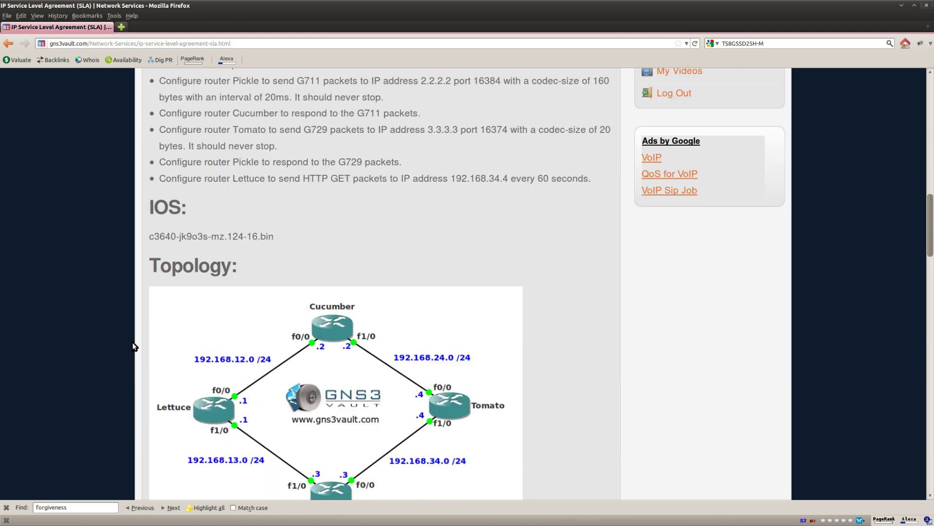
{"action": "scroll", "coordinate": [137, 340], "scroll_direction": "up", "scroll_amount": 9}
{"action": "left_click", "coordinate": [267, 268]}
{"action": "left_click_drag", "start_coordinate": [159, 253], "coordinate": [215, 271]}
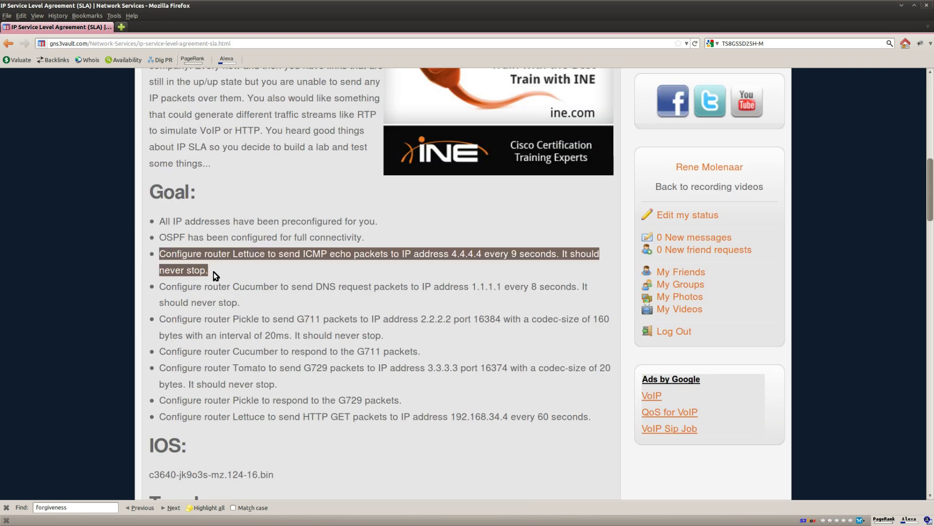
{"action": "left_click", "coordinate": [302, 266]}
{"action": "left_click_drag", "start_coordinate": [305, 254], "coordinate": [390, 253]}
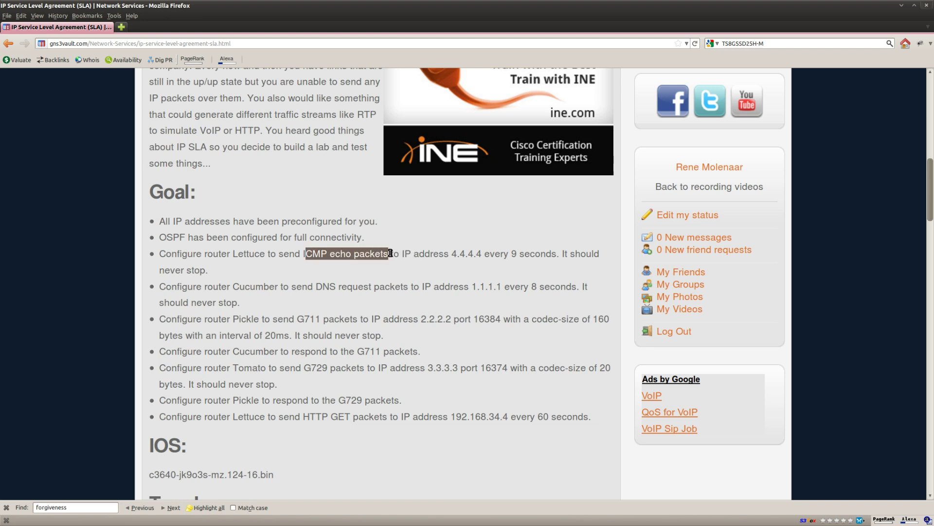
{"action": "left_click_drag", "start_coordinate": [482, 254], "coordinate": [448, 253]}
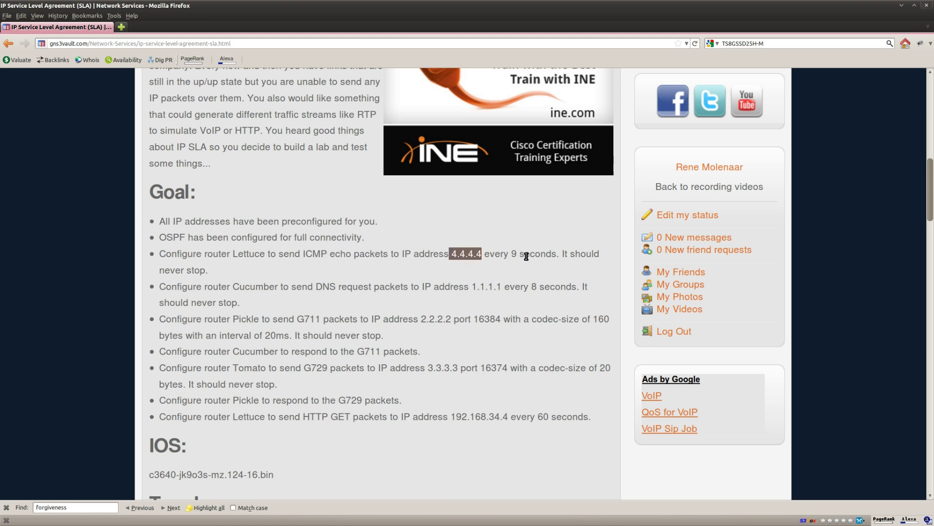
{"action": "left_click_drag", "start_coordinate": [559, 253], "coordinate": [484, 254]}
{"action": "left_click", "coordinate": [488, 265]}
{"action": "left_click_drag", "start_coordinate": [560, 254], "coordinate": [208, 270]}
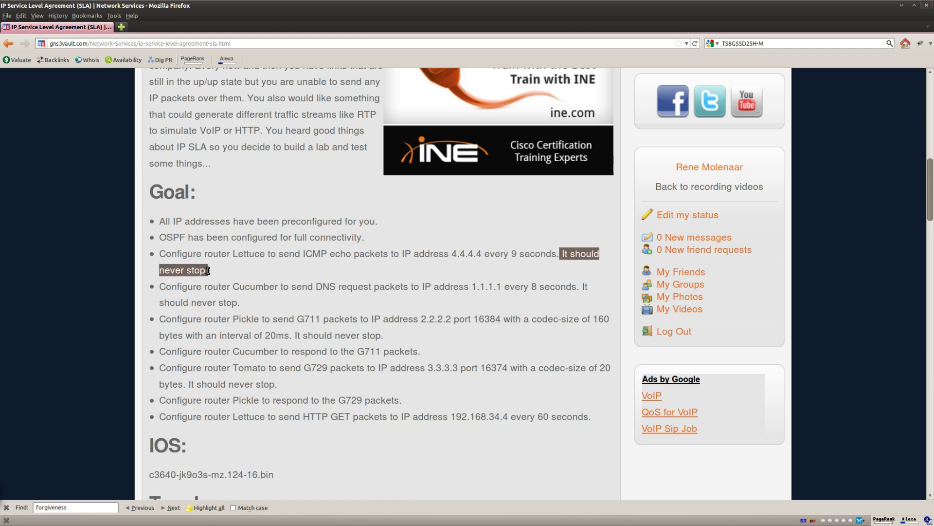
{"action": "left_click", "coordinate": [263, 272]}
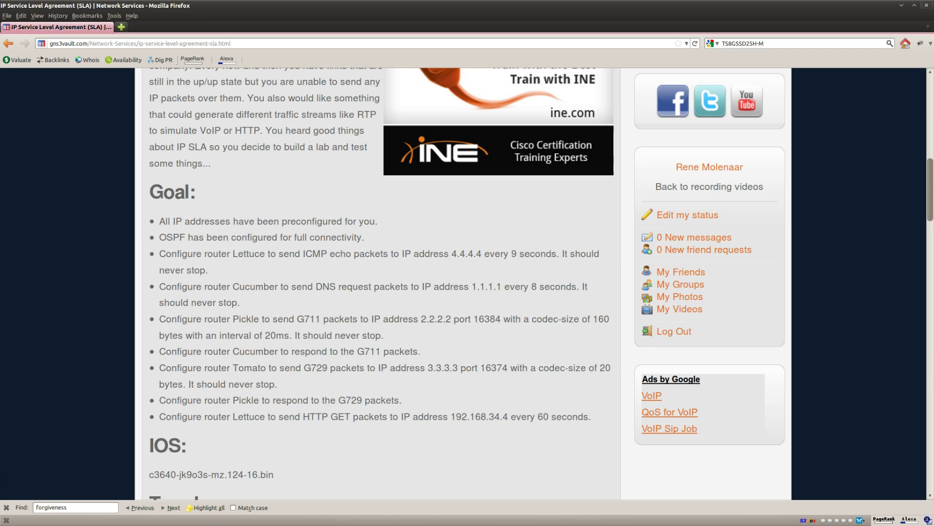
{"action": "key", "text": "alt+Tab"}
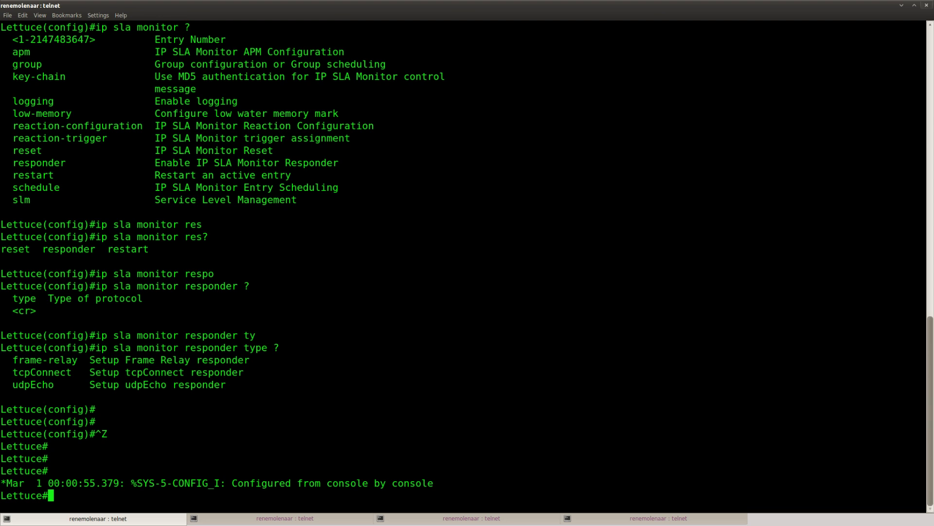
Step: On Lettuce, enter global configuration mode and create IP SLA monitor entry 1
{"action": "key", "text": "alt+Tab"}
{"action": "left_click", "coordinate": [173, 393]}
{"action": "key", "text": "Return"}
{"action": "key", "text": "Return"}
{"action": "type", "text": "conf t"}
{"action": "key", "text": "Return"}
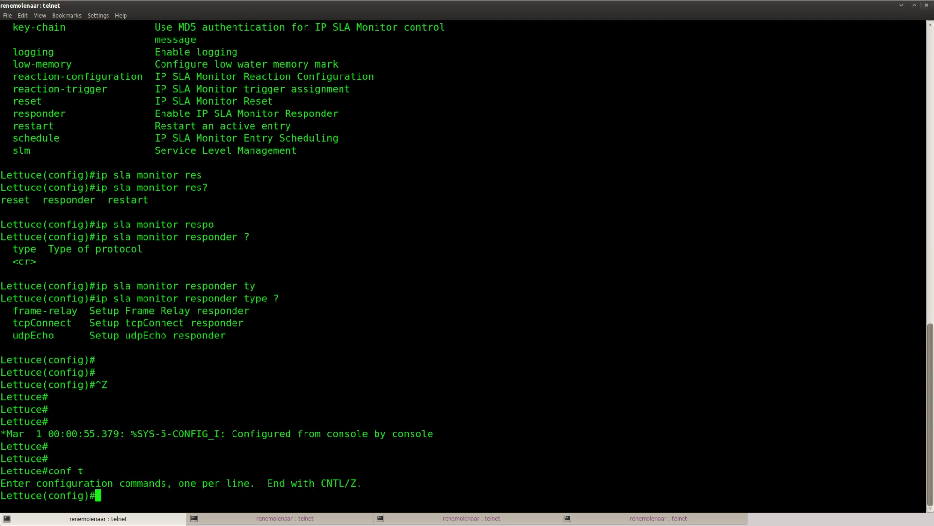
{"action": "key", "text": "Return"}
{"action": "key", "text": "Return"}
{"action": "type", "text": "ip sla"}
{"action": "key", "text": "Tab"}
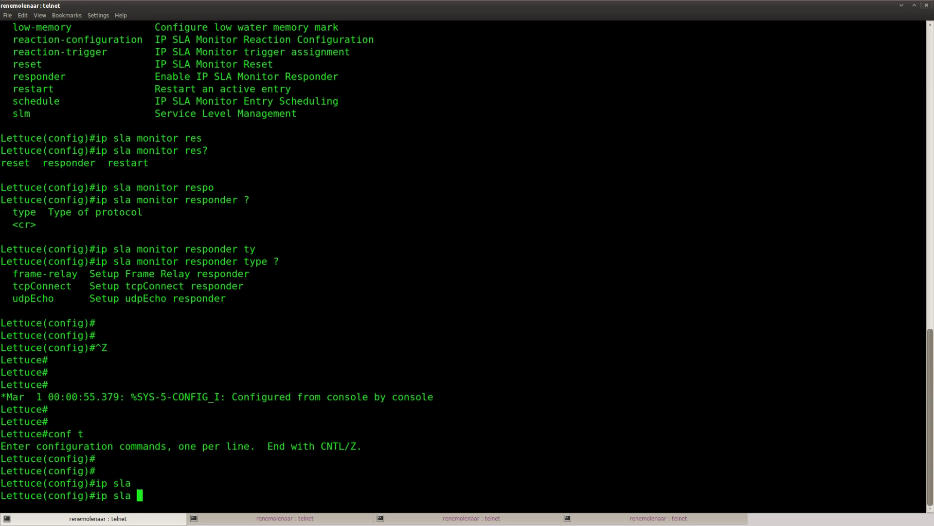
{"action": "type", "text": "mon"}
{"action": "key", "text": "Tab"}
{"action": "type", "text": "?"}
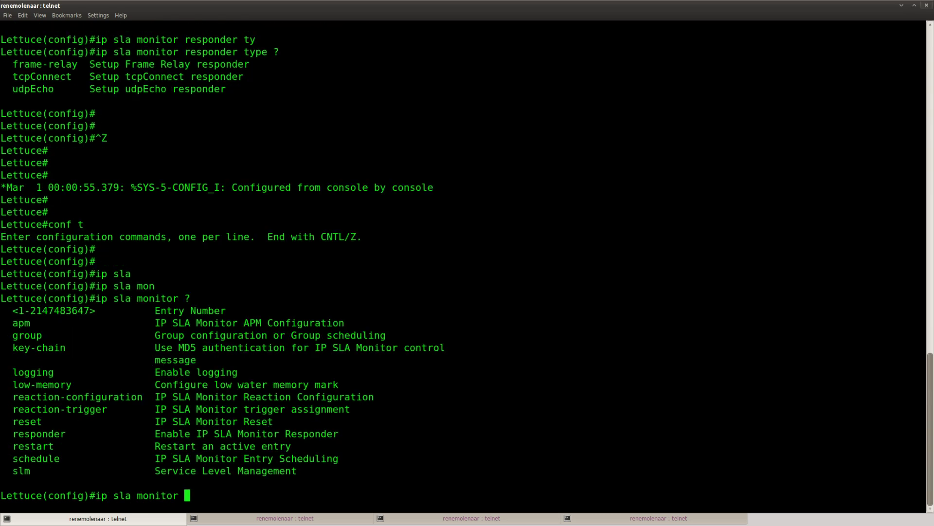
{"action": "left_click_drag", "start_coordinate": [231, 307], "coordinate": [7, 312]}
{"action": "left_click", "coordinate": [7, 312]}
{"action": "type", "text": "1"}
{"action": "key", "text": "Return"}
Step: Define the entry as 'type echo protocol ipIcmpEcho 4.4.4.4'
{"action": "type", "text": "ty"}
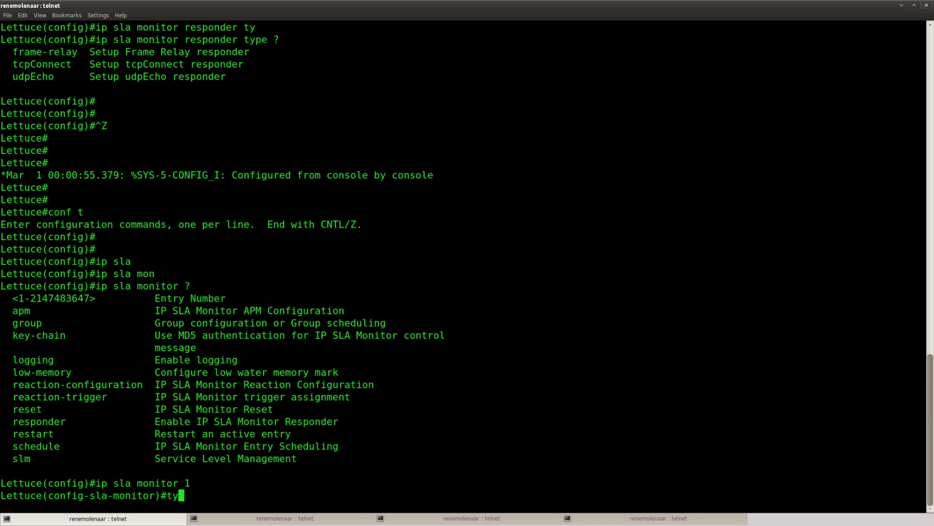
{"action": "key", "text": "Tab"}
{"action": "type", "text": "?"}
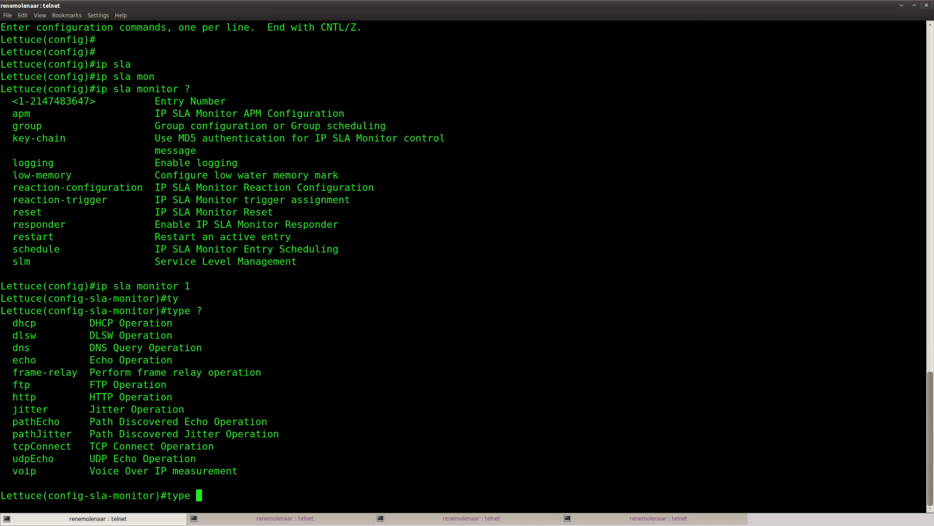
{"action": "left_click_drag", "start_coordinate": [179, 360], "coordinate": [11, 359]}
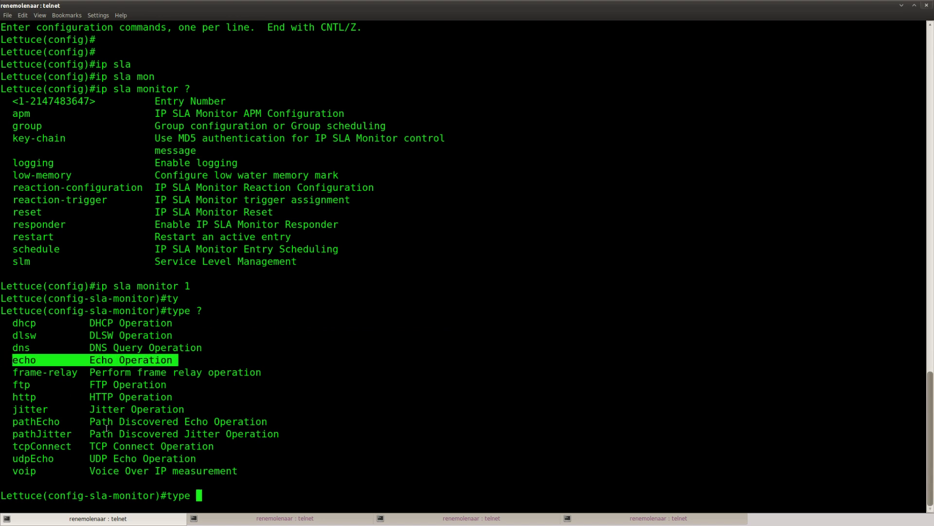
{"action": "type", "text": "echo ?pr"}
{"action": "key", "text": "Tab"}
{"action": "type", "text": "?"}
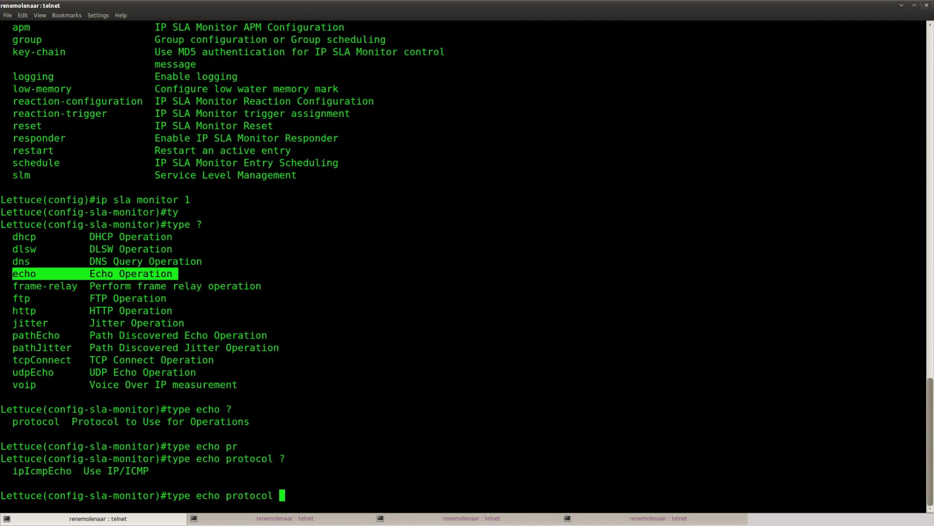
{"action": "type", "text": "ip"}
{"action": "key", "text": "Tab"}
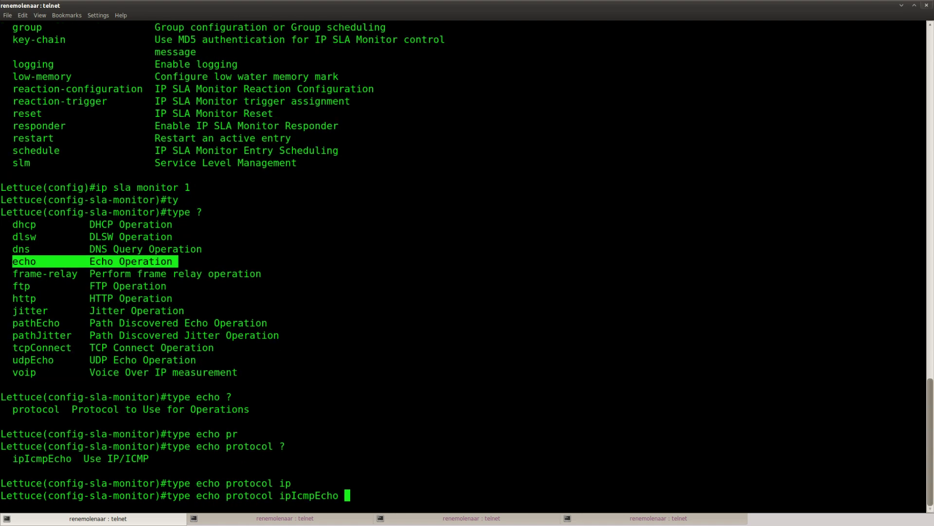
{"action": "type", "text": "?4.4.4.4"}
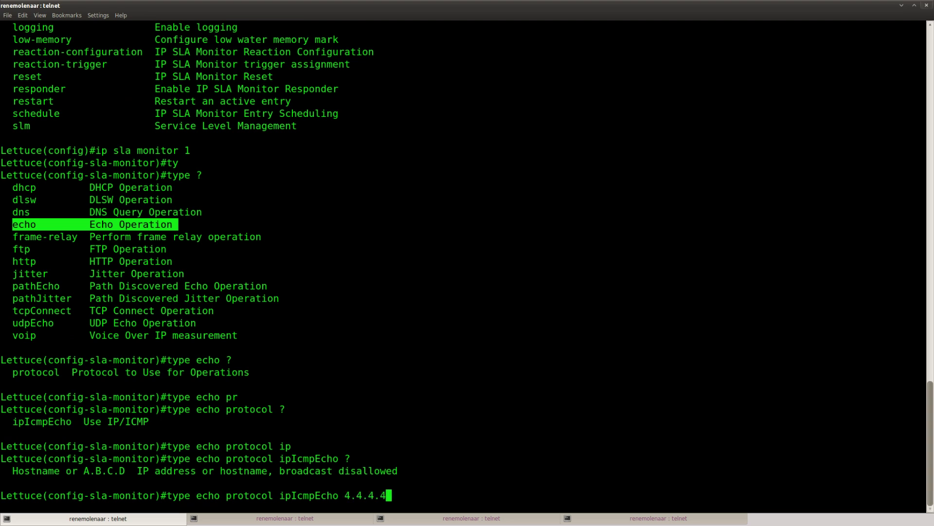
{"action": "left_click", "coordinate": [441, 484]}
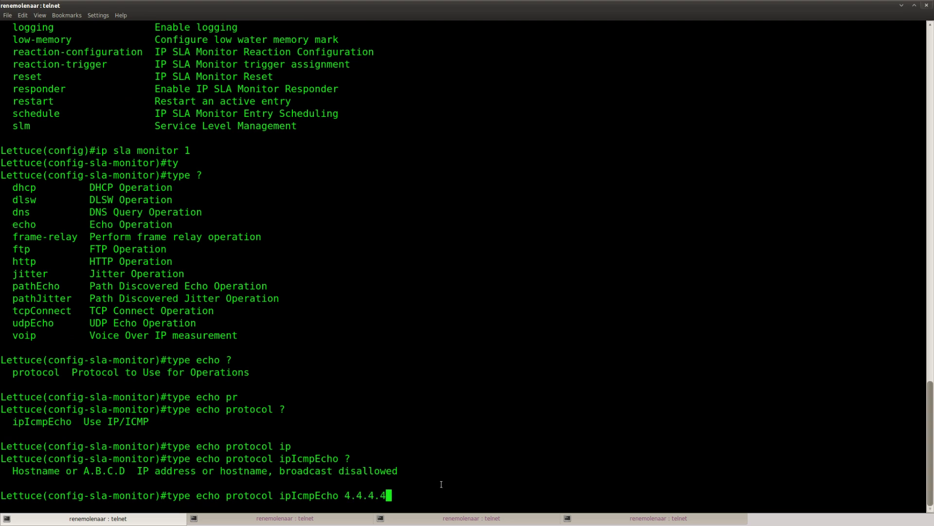
{"action": "key", "text": "Return"}
Step: Set the probe timeout to 0 and the frequency to 9 seconds
{"action": "type", "text": "time"}
{"action": "key", "text": "Tab"}
{"action": "type", "text": "?"}
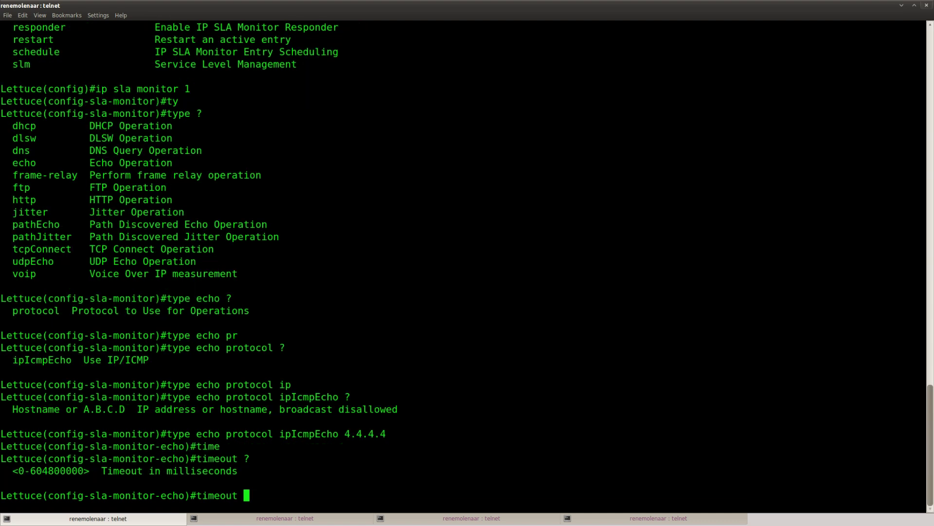
{"action": "type", "text": "0"}
{"action": "key", "text": "Return"}
{"action": "type", "text": "fre"}
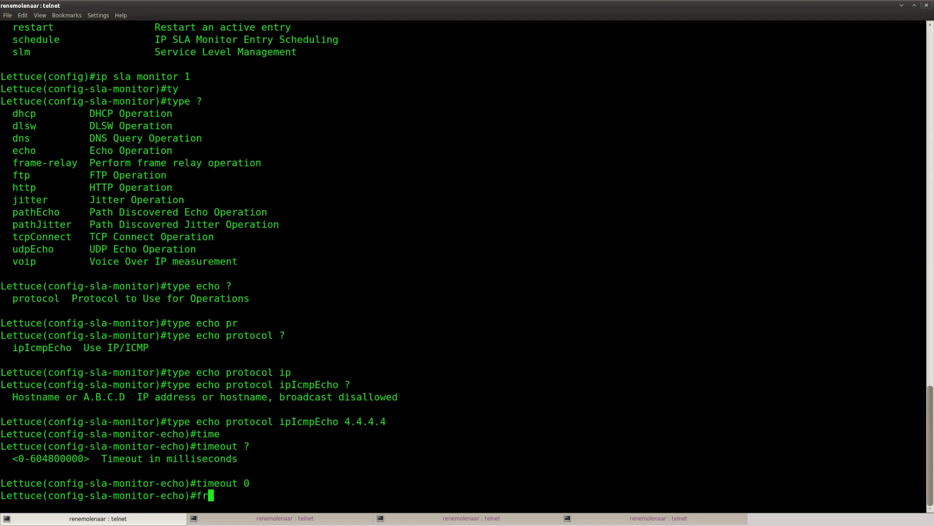
{"action": "key", "text": "Tab"}
{"action": "type", "text": "?"}
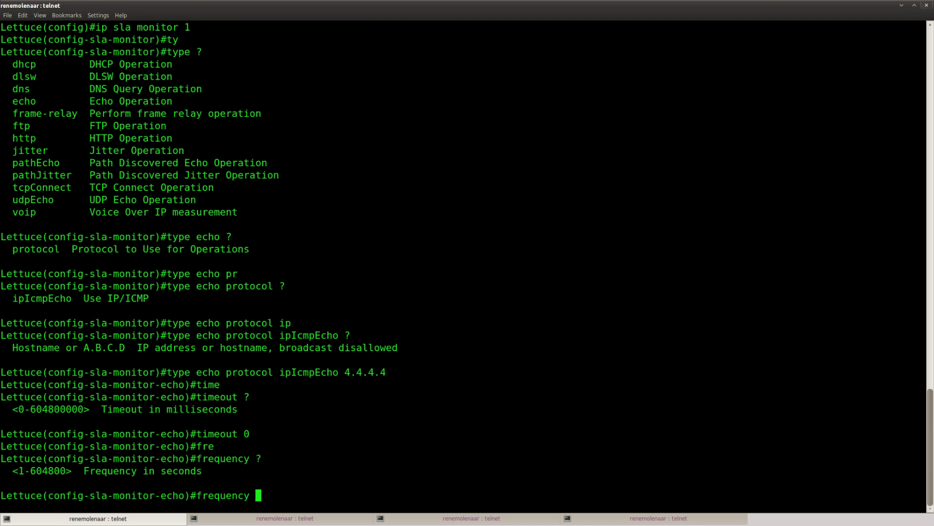
{"action": "type", "text": "9"}
{"action": "key", "text": "Return"}
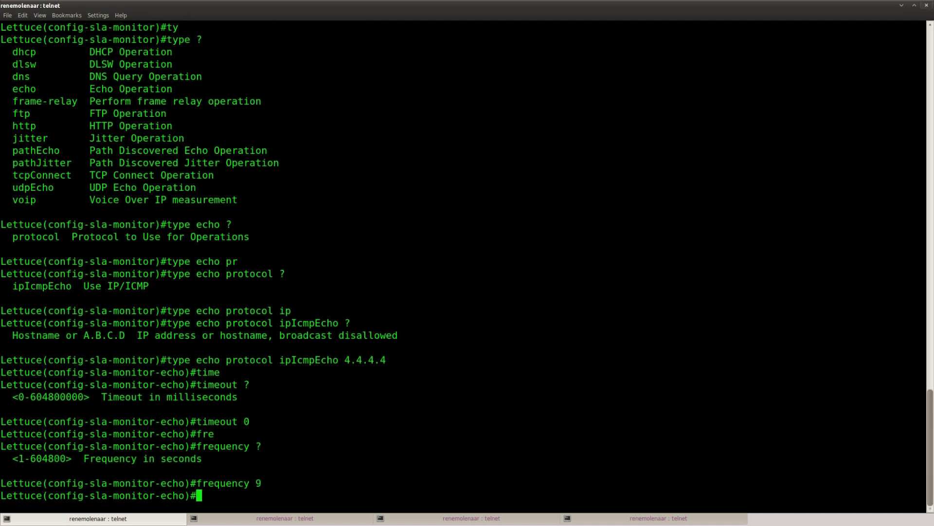
Step: Exit the SLA entry, drop to privileged mode, and re-enter conf t
{"action": "type", "text": "exit"}
{"action": "key", "text": "Return"}
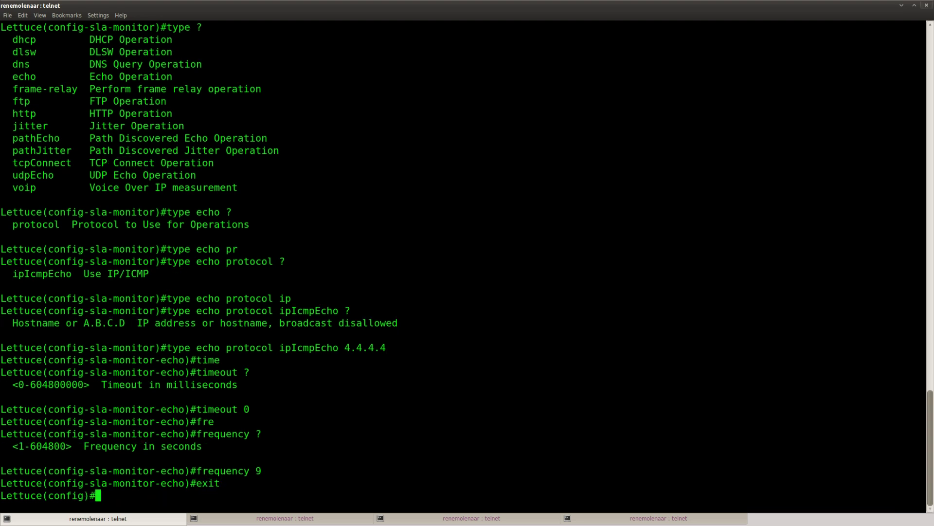
{"action": "key", "text": "ctrl+z"}
{"action": "type", "text": "conf t"}
{"action": "key", "text": "Return"}
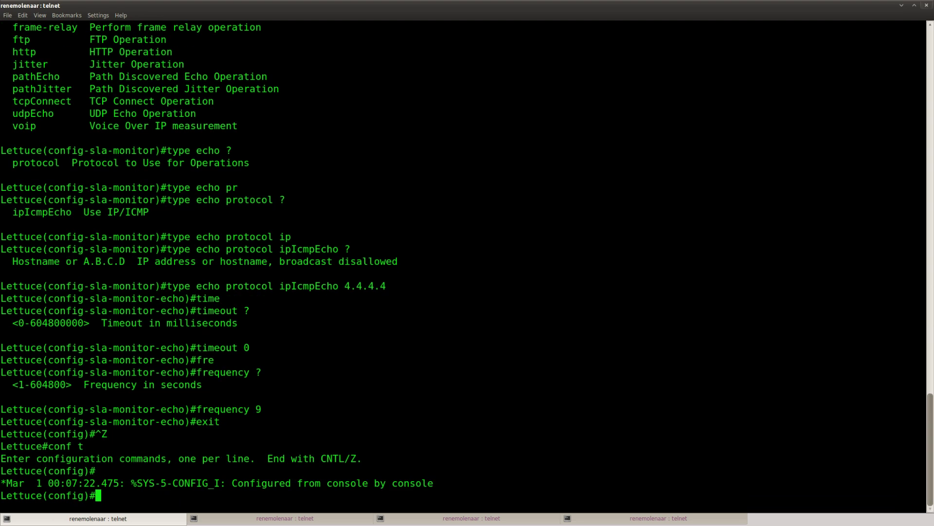
Step: Enter 'ip sla monitor schedule 1 start-time now life forever' on Lettuce
{"action": "key", "text": "Return"}
{"action": "key", "text": "Return"}
{"action": "type", "text": "ip sla"}
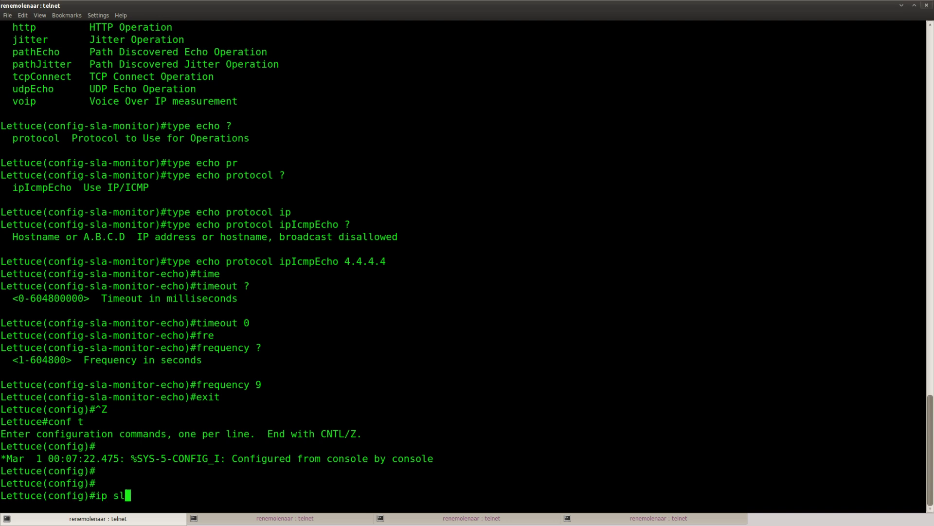
{"action": "key", "text": "Tab"}
{"action": "type", "text": "mon"}
{"action": "key", "text": "Tab"}
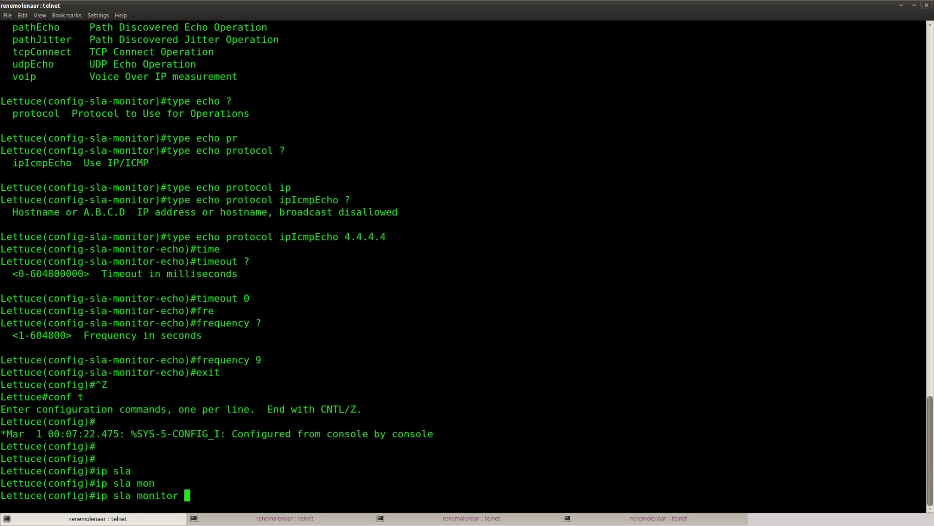
{"action": "type", "text": "?"}
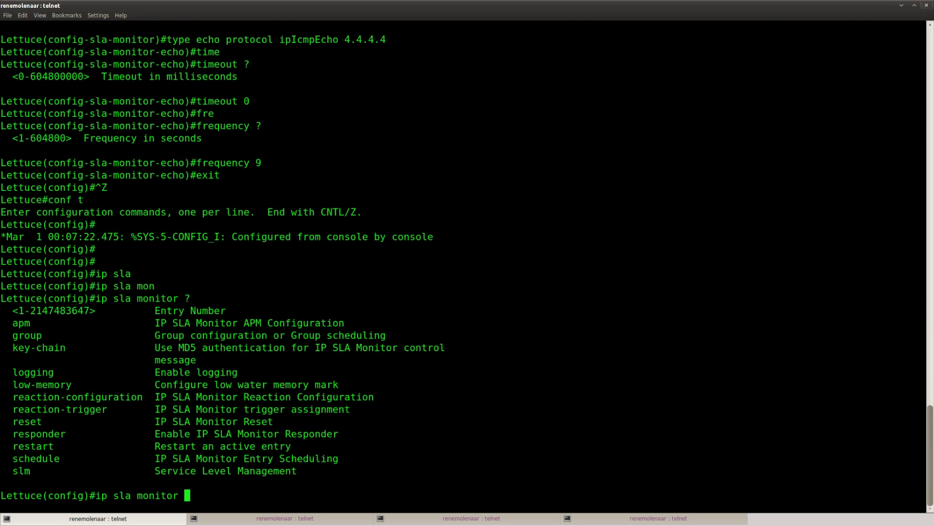
{"action": "type", "text": "sc"}
{"action": "left_click_drag", "start_coordinate": [340, 458], "coordinate": [13, 458]}
{"action": "left_click", "coordinate": [218, 478]}
{"action": "type", "text": "h"}
{"action": "key", "text": "Tab"}
{"action": "type", "text": "?"}
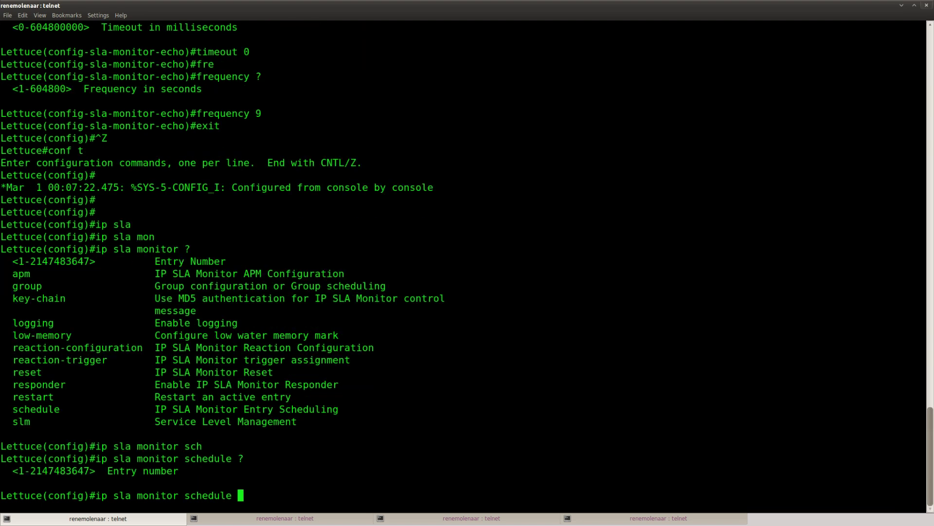
{"action": "type", "text": "1 ?st"}
{"action": "key", "text": "Tab"}
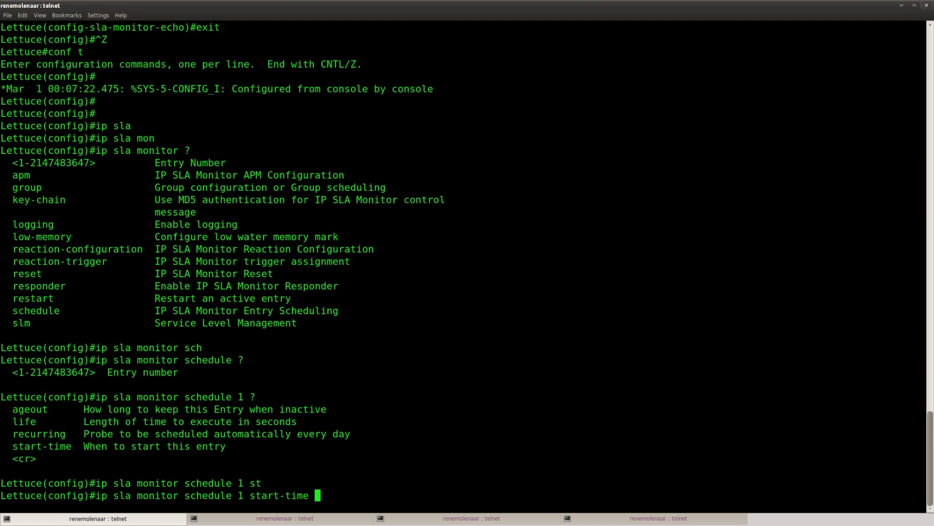
{"action": "type", "text": "?"}
{"action": "type", "text": "now"}
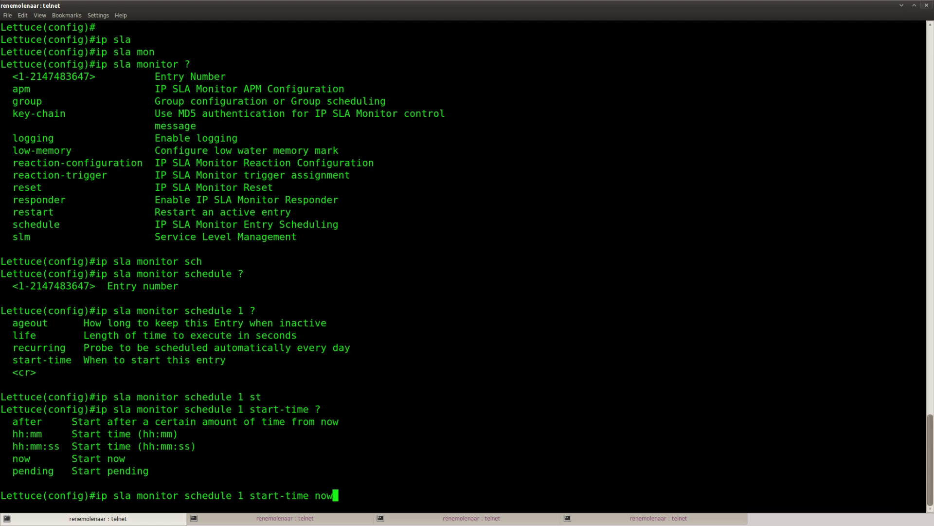
{"action": "type", "text": " ?"}
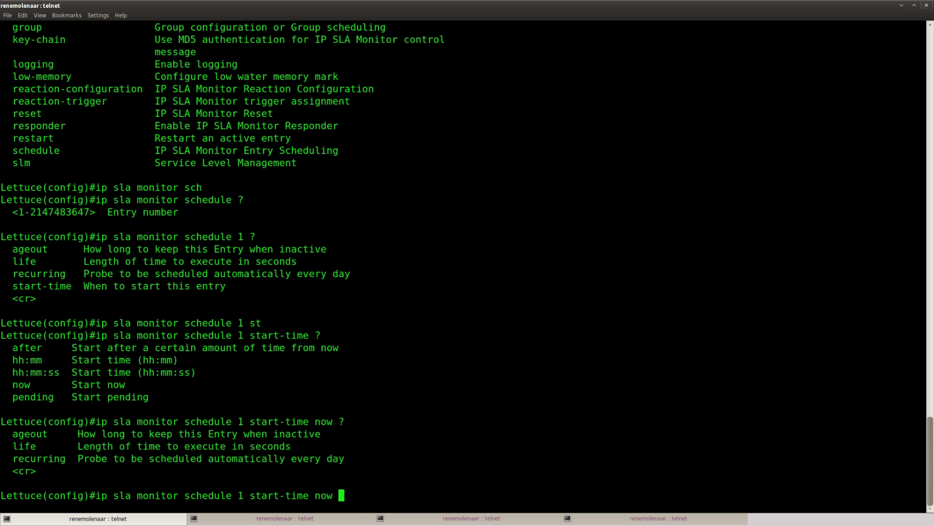
{"action": "left_click_drag", "start_coordinate": [291, 446], "coordinate": [9, 447]}
{"action": "left_click", "coordinate": [166, 461]}
{"action": "type", "text": "life ?for"}
{"action": "key", "text": "Tab"}
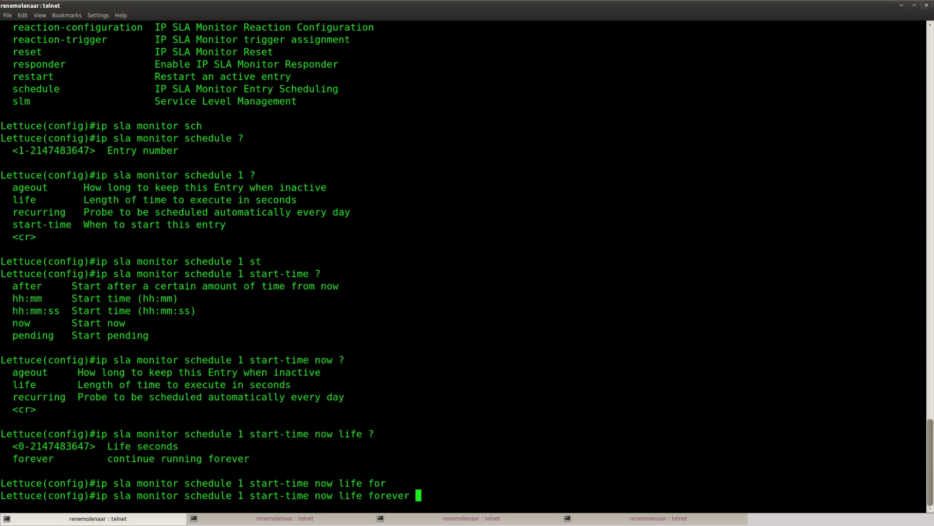
{"action": "key", "text": "Return"}
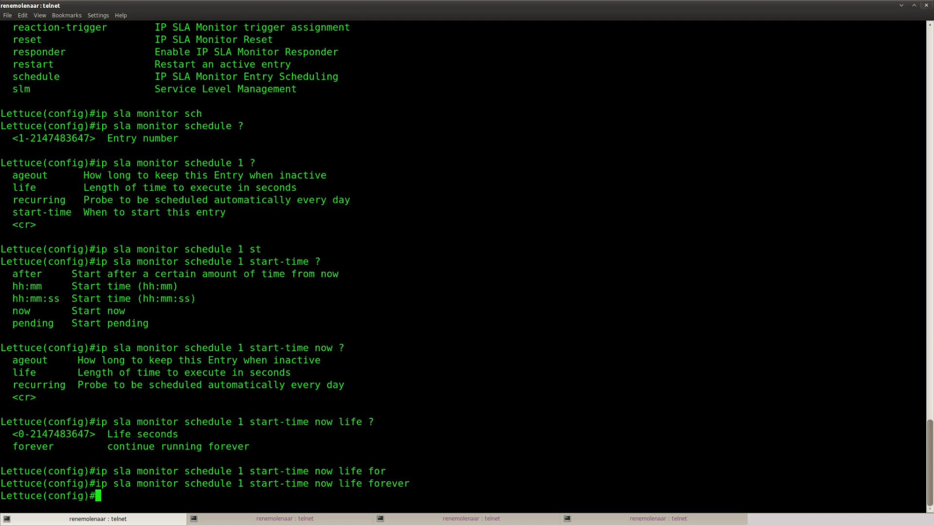
Step: Leave config mode and try the incomplete 'show ip sla sta' command
{"action": "key", "text": "ctrl+z"}
{"action": "key", "text": "Return"}
{"action": "key", "text": "Return"}
{"action": "type", "text": "sho"}
{"action": "key", "text": "Tab"}
{"action": "type", "text": "ip sl"}
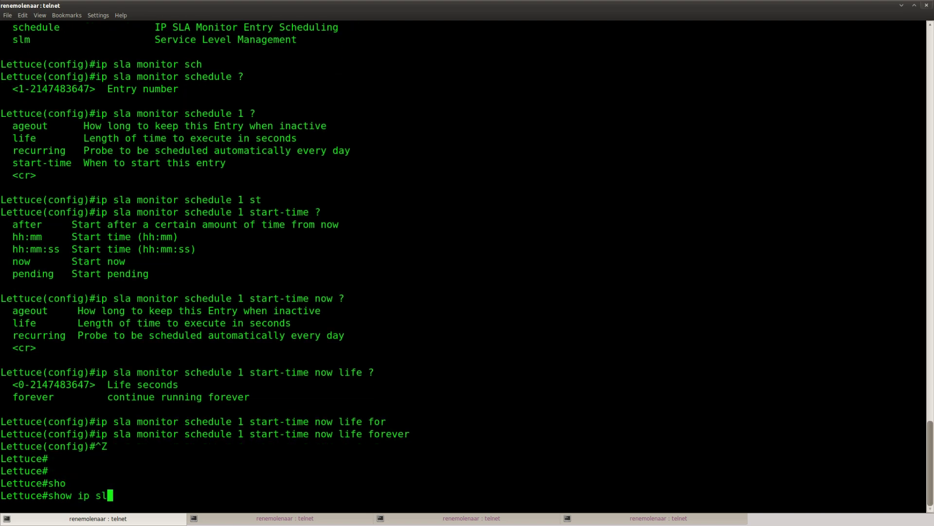
{"action": "key", "text": "Tab"}
{"action": "type", "text": "a"}
{"action": "key", "text": "Tab"}
{"action": "type", "text": "st"}
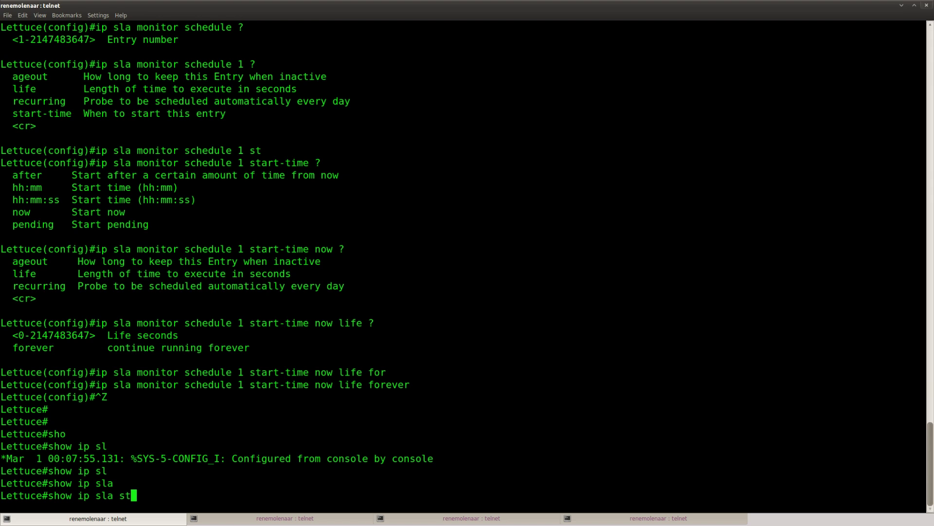
{"action": "key", "text": "Tab"}
{"action": "type", "text": "a"}
{"action": "key", "text": "Tab"}
{"action": "key", "text": "Return"}
Step: Correct it to 'show ip sla monitor statistics' and display the counters
{"action": "key", "text": "Up"}
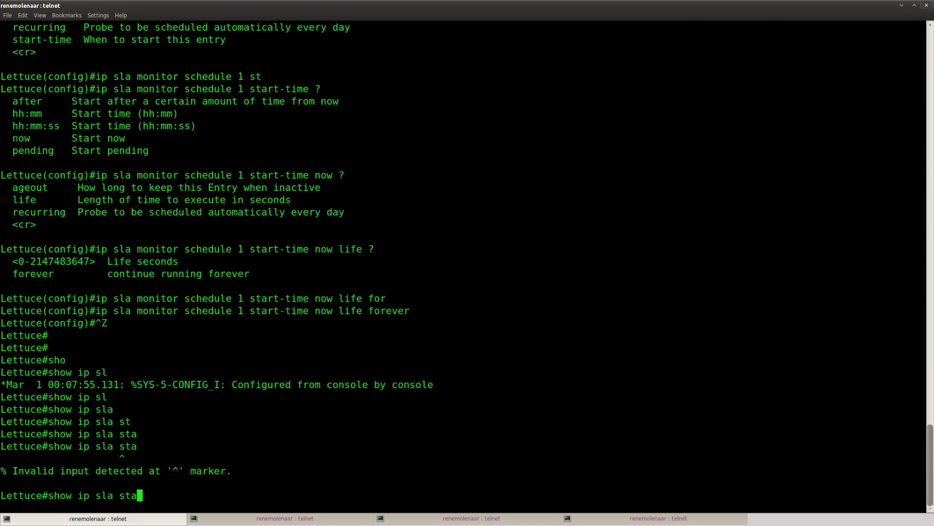
{"action": "key", "text": "BackSpace"}
{"action": "key", "text": "BackSpace"}
{"action": "key", "text": "BackSpace"}
{"action": "type", "text": "?mon"}
{"action": "key", "text": "Tab"}
{"action": "type", "text": "?"}
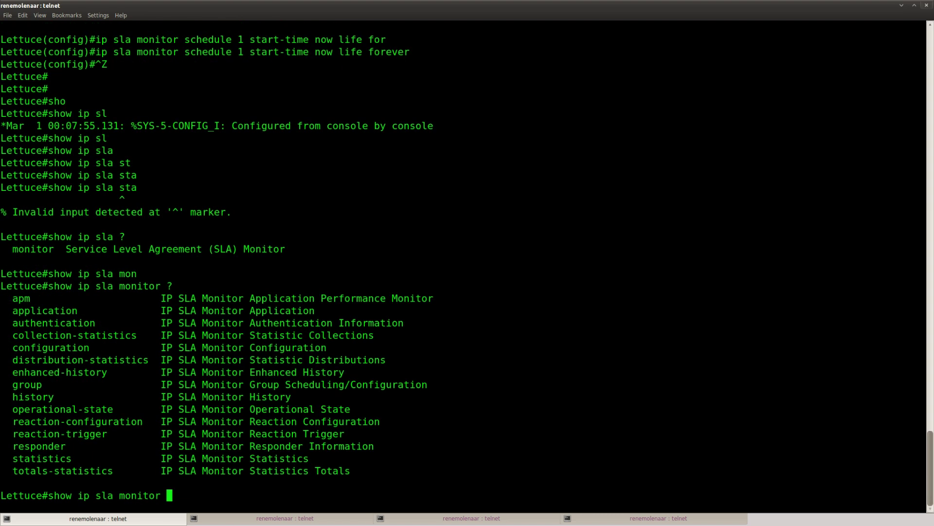
{"action": "type", "text": "st"}
{"action": "key", "text": "Tab"}
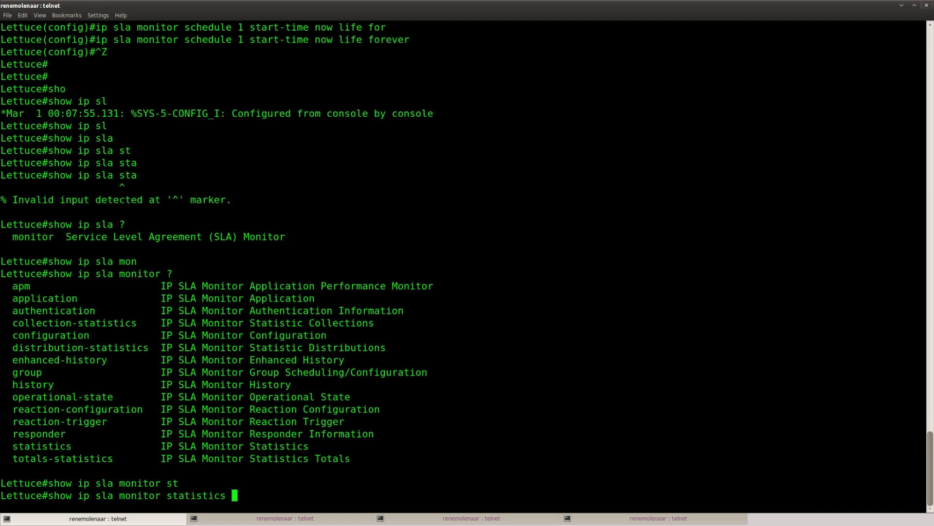
{"action": "key", "text": "Return"}
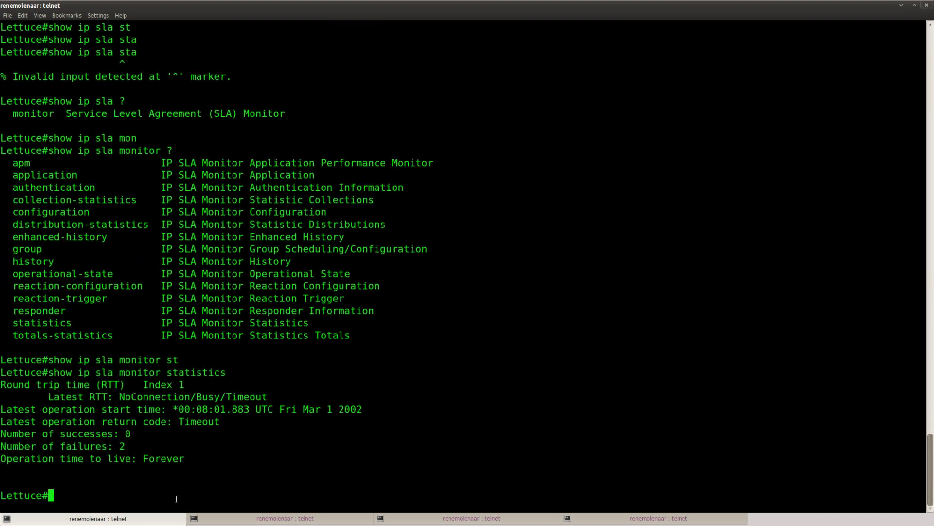
Step: Rerun the statistics repeatedly, watching 0 successes and failures climb to 3, then 4
{"action": "key", "text": "Return"}
{"action": "key", "text": "Up"}
{"action": "key", "text": "Return"}
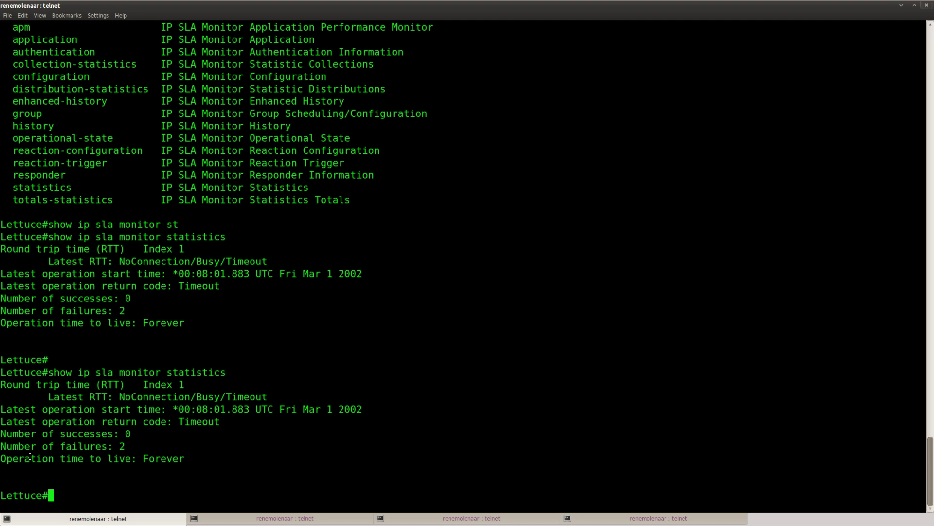
{"action": "left_click_drag", "start_coordinate": [124, 445], "coordinate": [0, 446]}
{"action": "left_click_drag", "start_coordinate": [136, 434], "coordinate": [1, 431]}
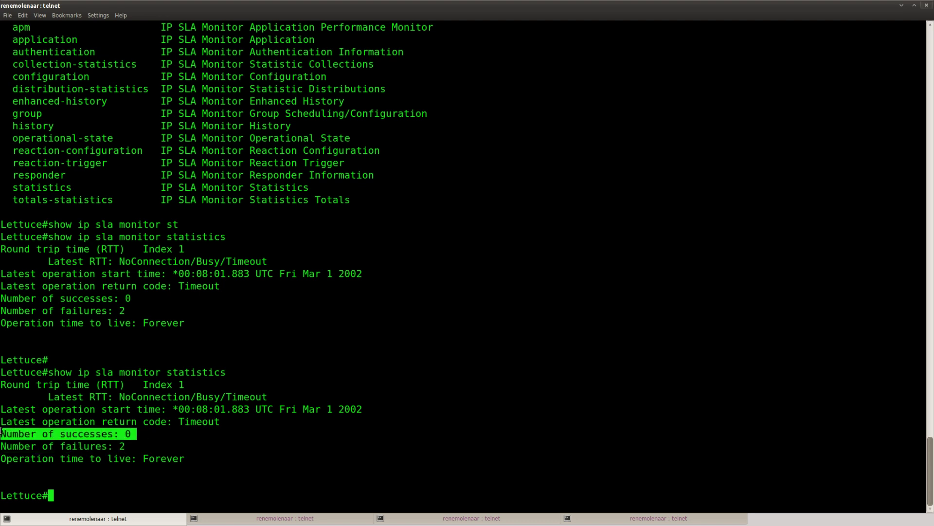
{"action": "key", "text": "Up"}
{"action": "key", "text": "Return"}
{"action": "key", "text": "Return"}
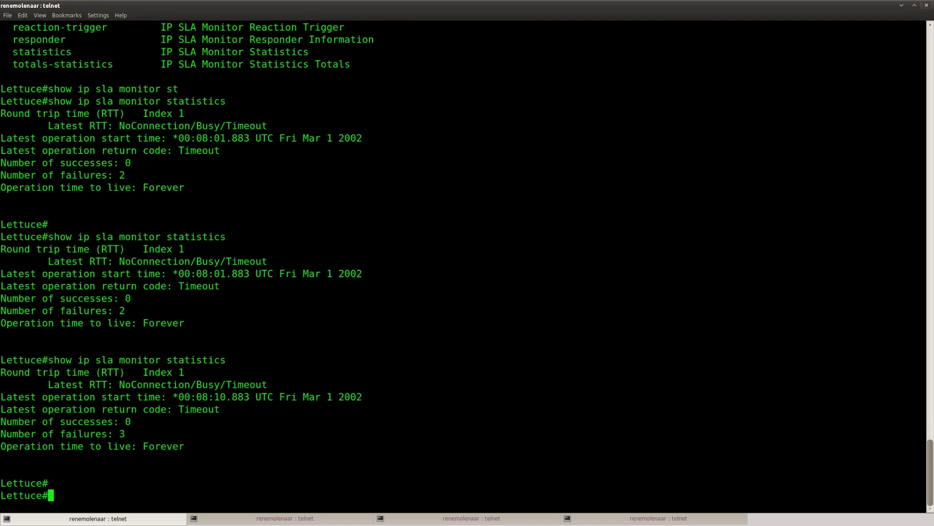
{"action": "left_click_drag", "start_coordinate": [131, 433], "coordinate": [4, 433]}
{"action": "key", "text": "Return"}
{"action": "key", "text": "Return"}
{"action": "key", "text": "Return"}
{"action": "key", "text": "Return"}
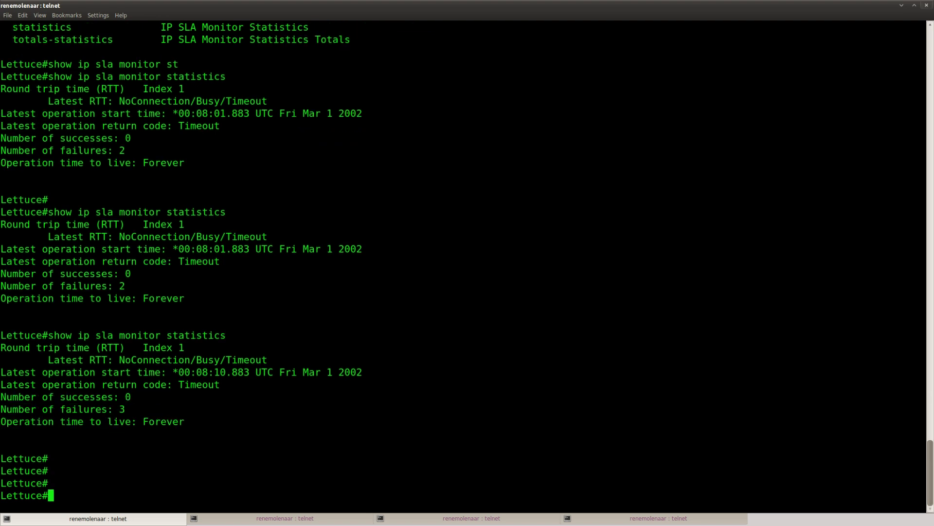
{"action": "key", "text": "Up"}
{"action": "key", "text": "Return"}
{"action": "left_click_drag", "start_coordinate": [132, 446], "coordinate": [1, 446]}
{"action": "left_click", "coordinate": [111, 485]}
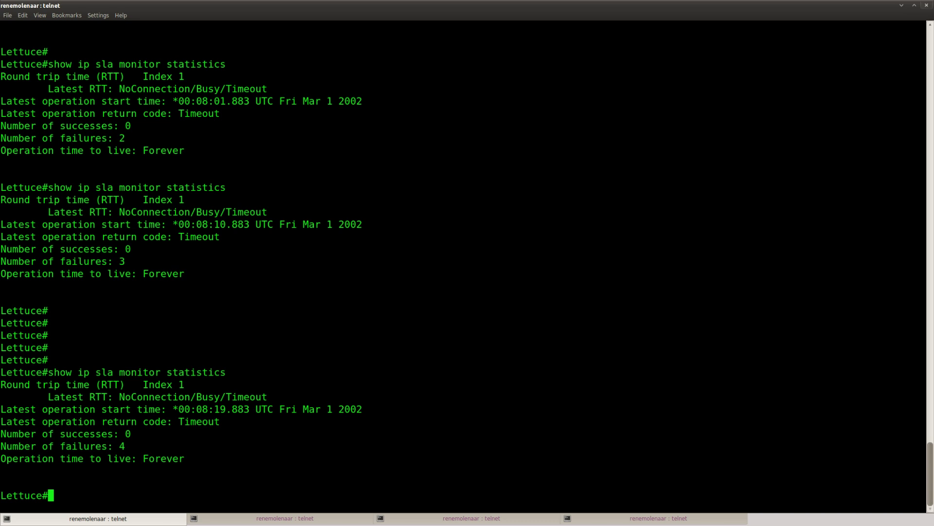
Step: Enter conf t on Lettuce and list the ip sla monitor subcommands, including responder
{"action": "type", "text": "conf t"}
{"action": "key", "text": "Return"}
{"action": "type", "text": "ip sla"}
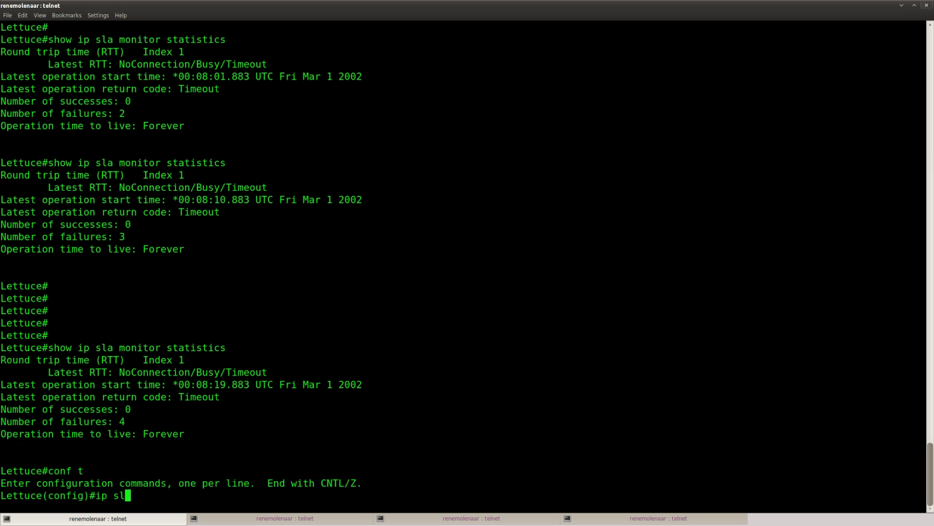
{"action": "key", "text": "Tab"}
{"action": "type", "text": "resp"}
{"action": "key", "text": "Tab"}
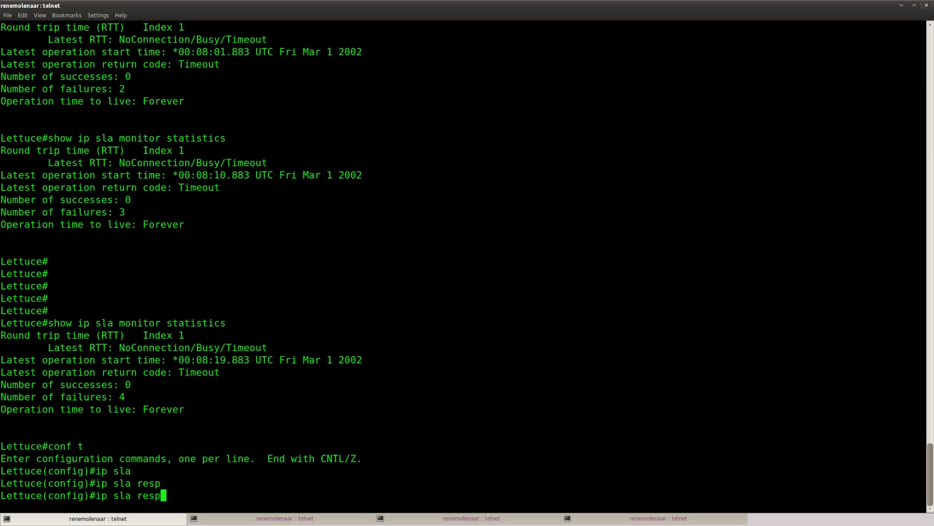
{"action": "key", "text": "Tab"}
{"action": "key", "text": "BackSpace"}
{"action": "key", "text": "BackSpace"}
{"action": "key", "text": "BackSpace"}
{"action": "key", "text": "BackSpace"}
{"action": "type", "text": "?mon"}
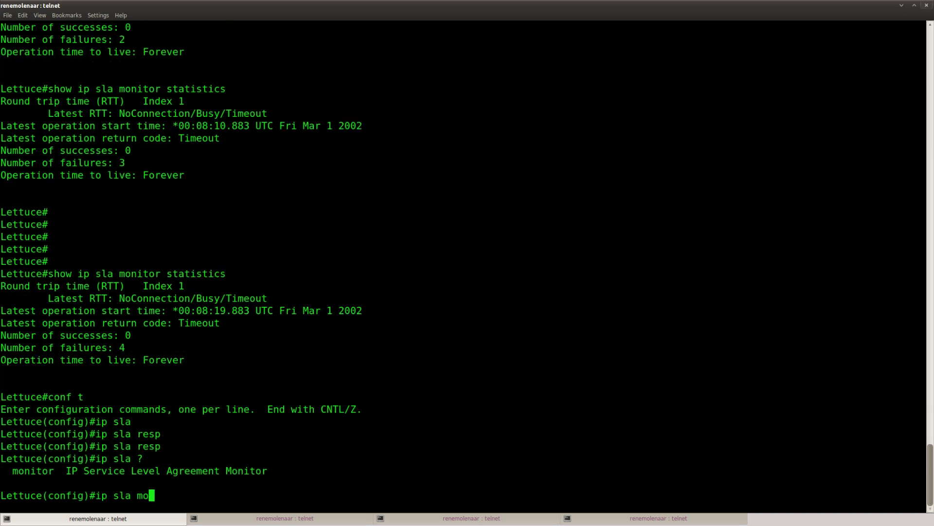
{"action": "key", "text": "Tab"}
{"action": "type", "text": "?"}
{"action": "type", "text": "resp"}
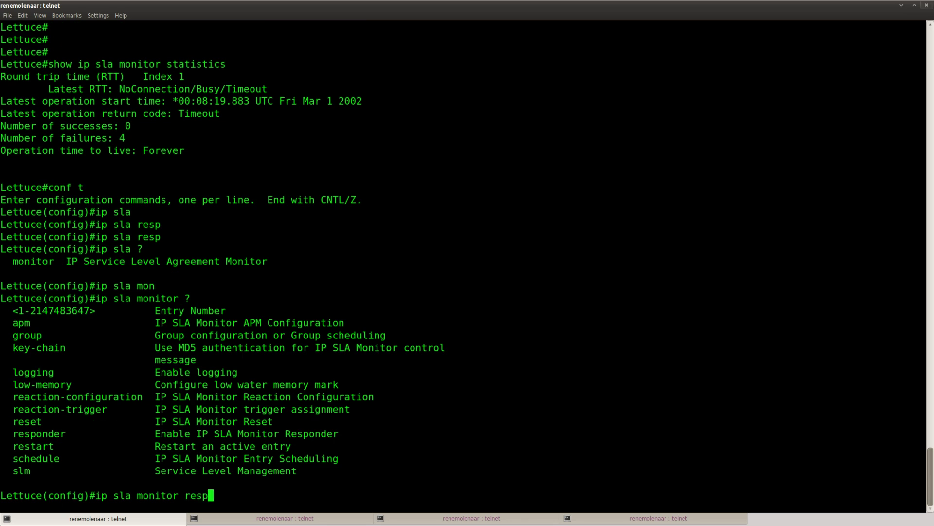
Step: Review the 'ip sla monitor responder' options, erase the line unapplied, and return to the lab page
{"action": "left_click_drag", "start_coordinate": [340, 430], "coordinate": [14, 435]}
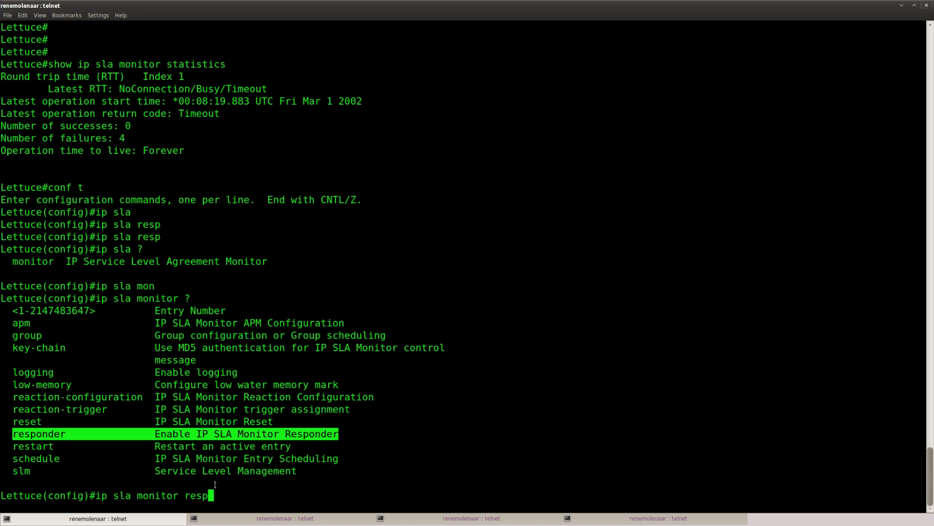
{"action": "left_click", "coordinate": [284, 487]}
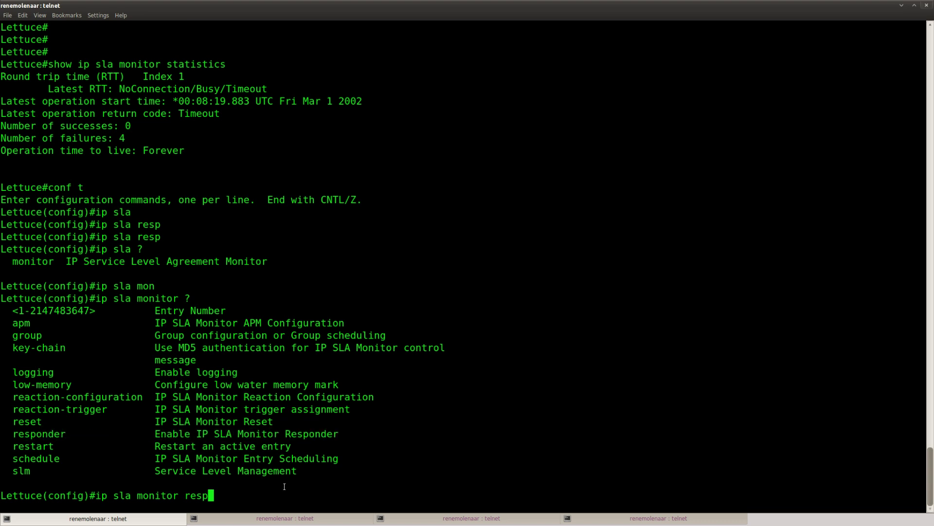
{"action": "type", "text": "on"}
{"action": "key", "text": "Tab"}
{"action": "type", "text": "?"}
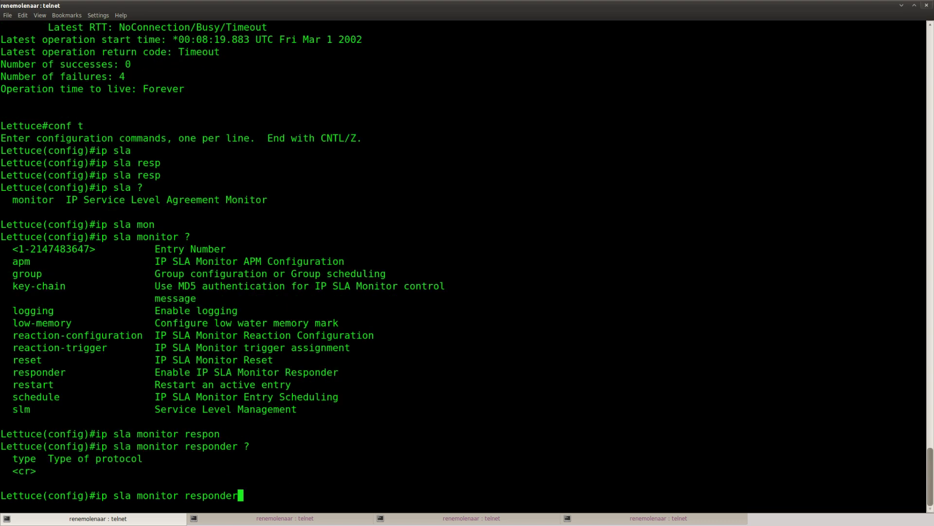
{"action": "key", "text": "ctrl+w"}
{"action": "key", "text": "ctrl+w"}
{"action": "key", "text": "ctrl+w"}
{"action": "key", "text": "ctrl+w"}
{"action": "key", "text": "Return"}
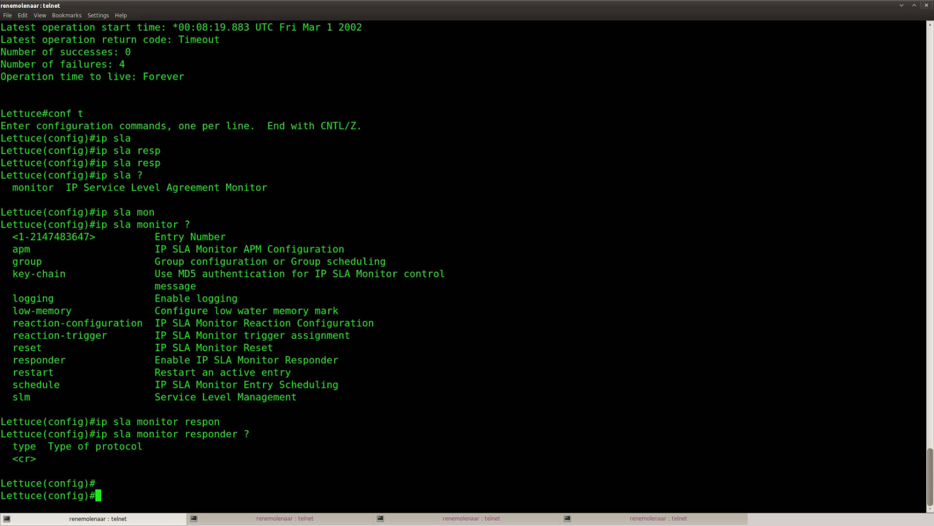
{"action": "key", "text": "Return"}
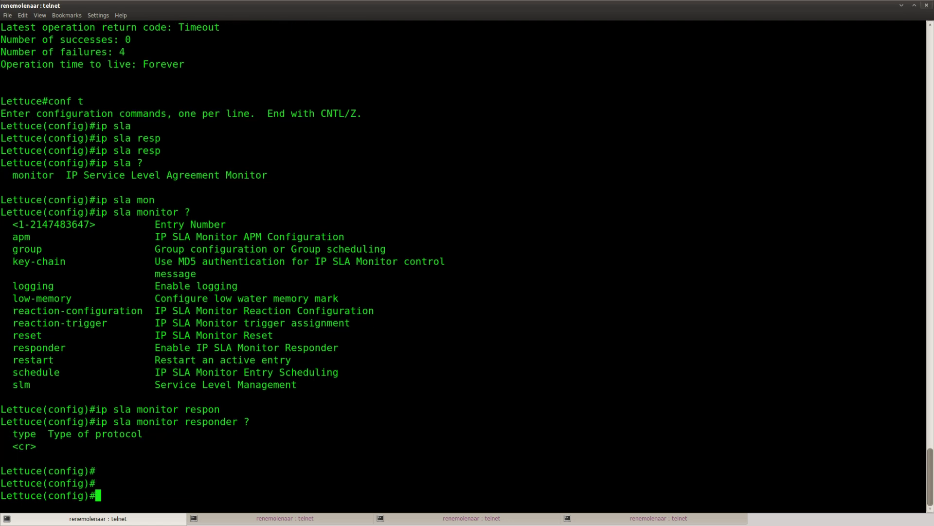
{"action": "key", "text": "alt+Tab"}
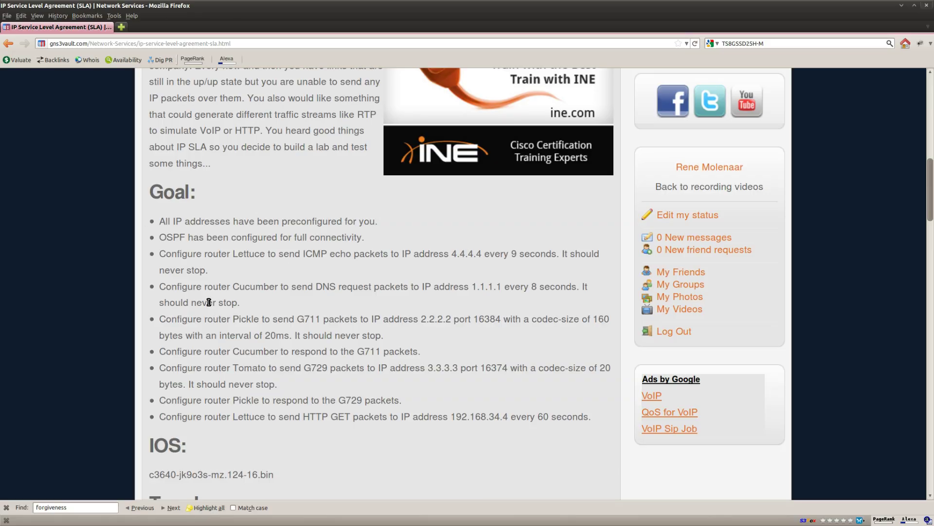
{"action": "left_click_drag", "start_coordinate": [240, 302], "coordinate": [276, 287]}
{"action": "left_click", "coordinate": [276, 287]}
{"action": "left_click_drag", "start_coordinate": [374, 289], "coordinate": [306, 287]}
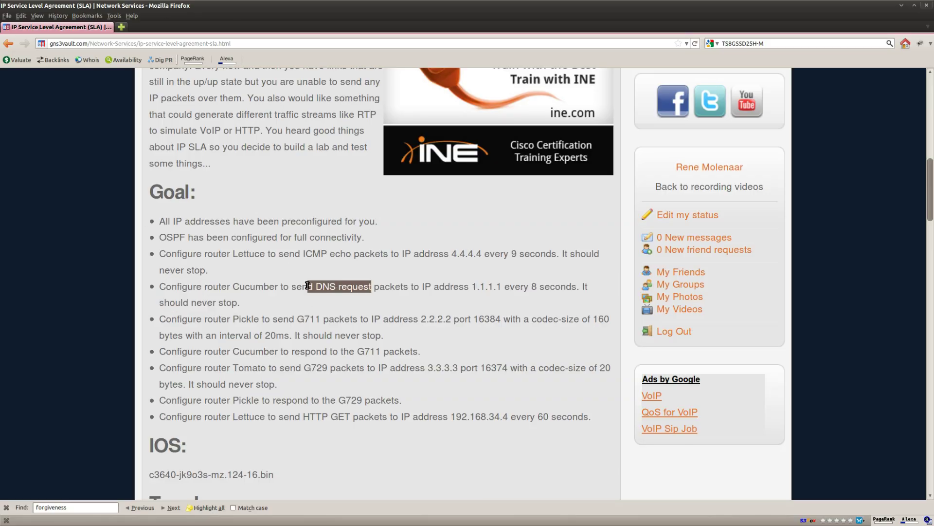
{"action": "left_click_drag", "start_coordinate": [504, 287], "coordinate": [471, 287]}
{"action": "right_click", "coordinate": [498, 287]}
{"action": "left_click", "coordinate": [538, 298]}
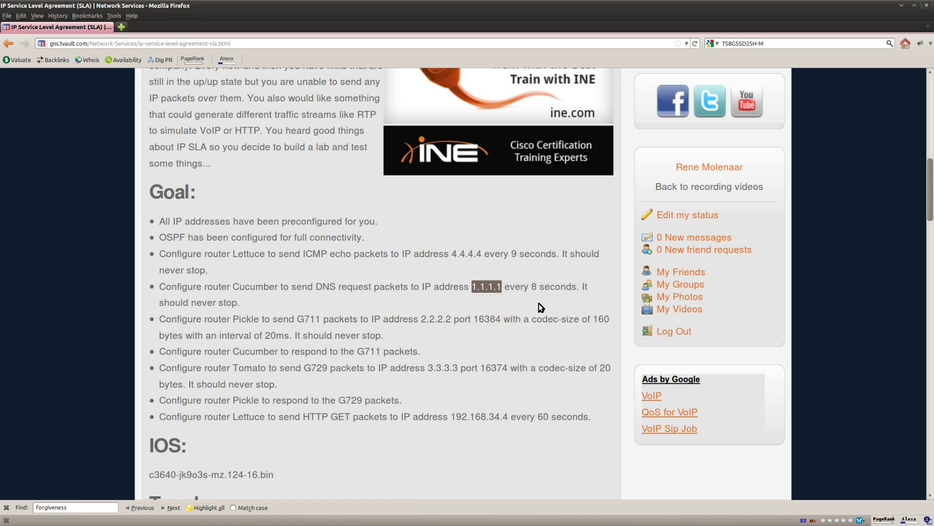
{"action": "left_click", "coordinate": [533, 286]}
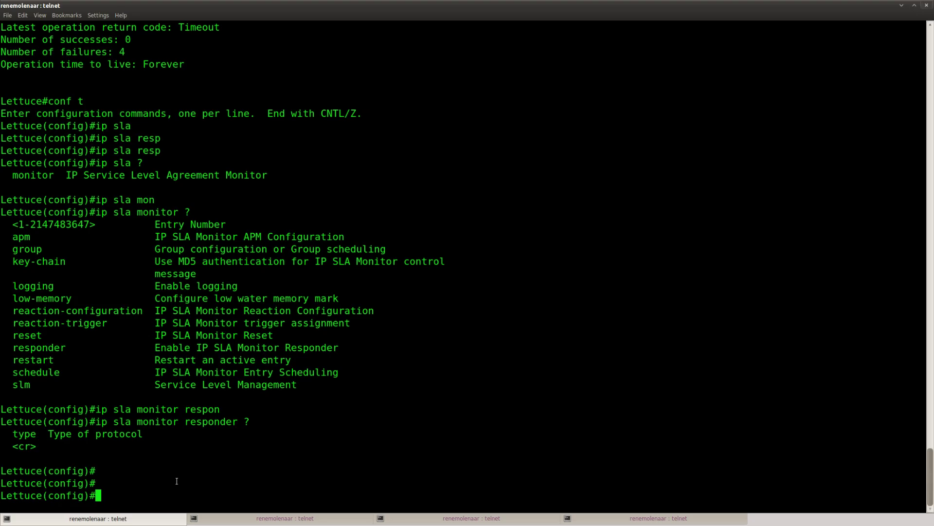
Step: Switch to the Cucumber router session and enter privileged mode with 'ena'
{"action": "key", "text": "Return"}
{"action": "key", "text": "alt+Tab"}
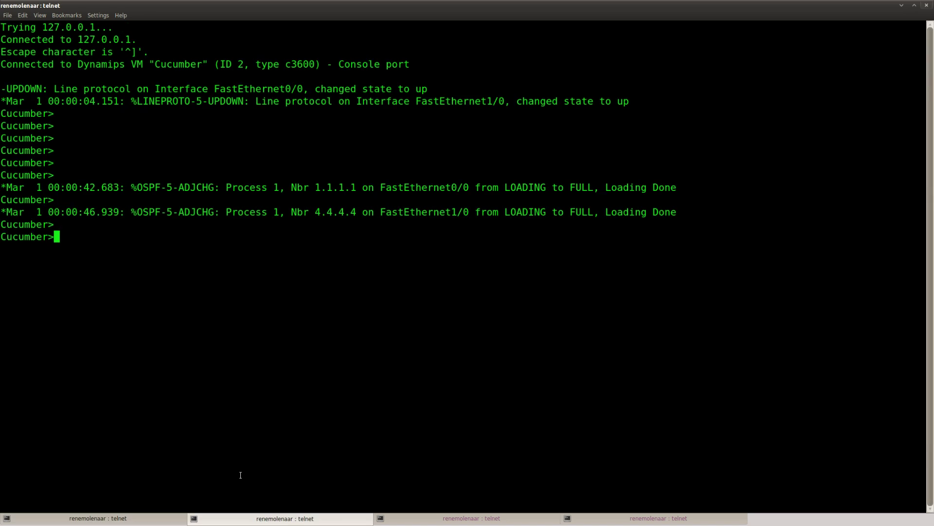
{"action": "key", "text": "Return"}
{"action": "key", "text": "Return"}
{"action": "type", "text": "ena"}
{"action": "key", "text": "Return"}
{"action": "key", "text": "Return"}
{"action": "key", "text": "Return"}
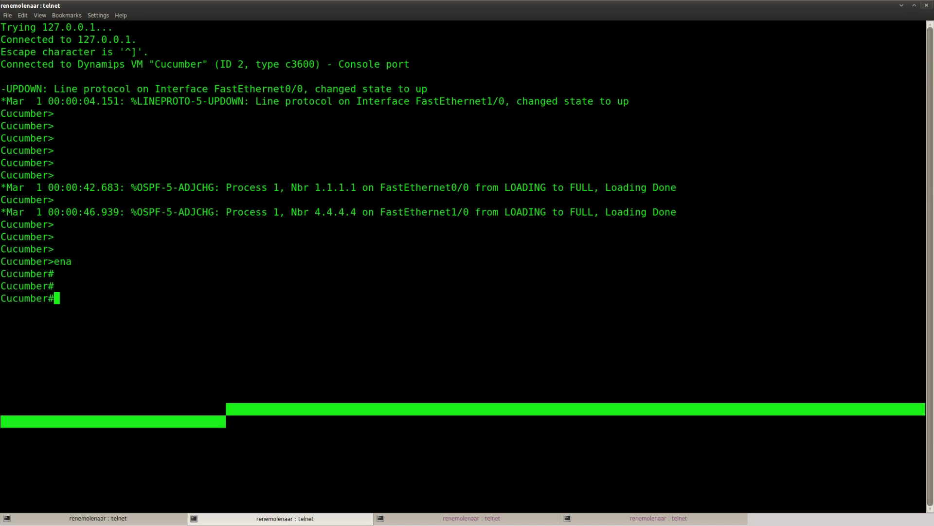
{"action": "key", "text": "Return"}
{"action": "key", "text": "Return"}
Step: Enter conf t and create IP SLA monitor entry 2
{"action": "type", "text": "ip s"}
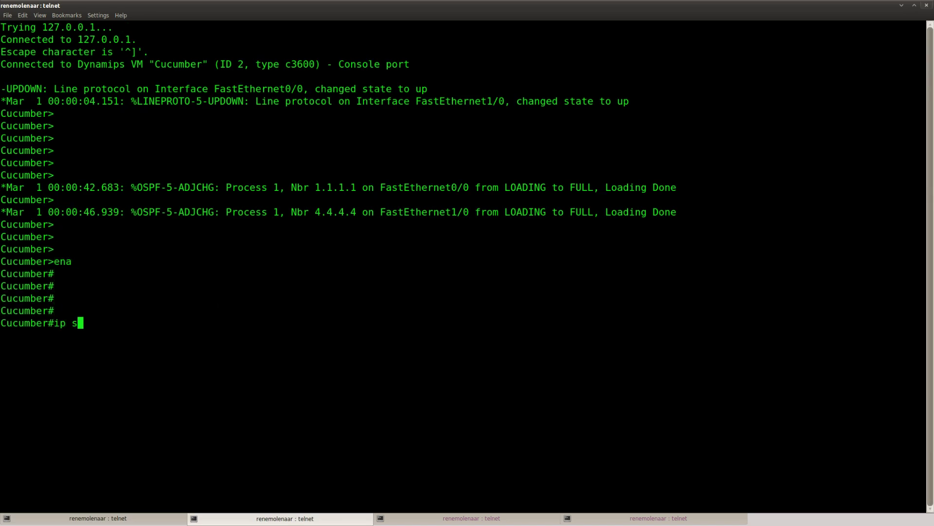
{"action": "key", "text": "BackSpace"}
{"action": "key", "text": "BackSpace"}
{"action": "key", "text": "BackSpace"}
{"action": "key", "text": "BackSpace"}
{"action": "type", "text": "conf t"}
{"action": "key", "text": "Return"}
{"action": "type", "text": "ip s"}
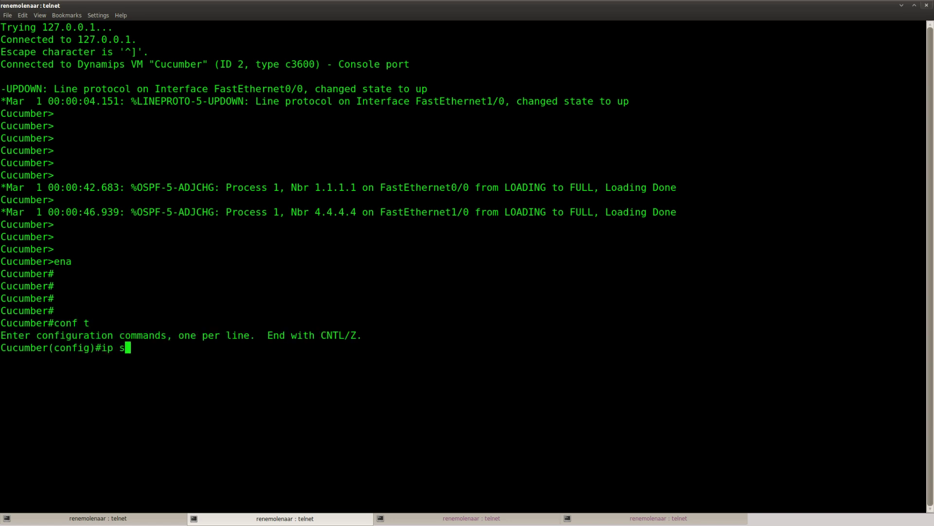
{"action": "type", "text": "la"}
{"action": "key", "text": "Tab"}
{"action": "type", "text": "mon"}
{"action": "key", "text": "Tab"}
{"action": "type", "text": "2"}
{"action": "key", "text": "Return"}
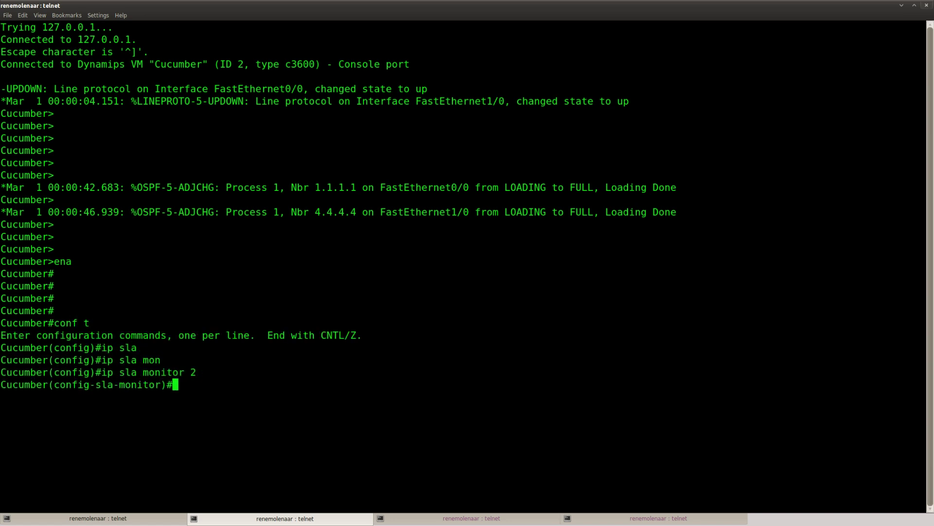
{"action": "type", "text": "ty"}
{"action": "key", "text": "Tab"}
{"action": "type", "text": "?"}
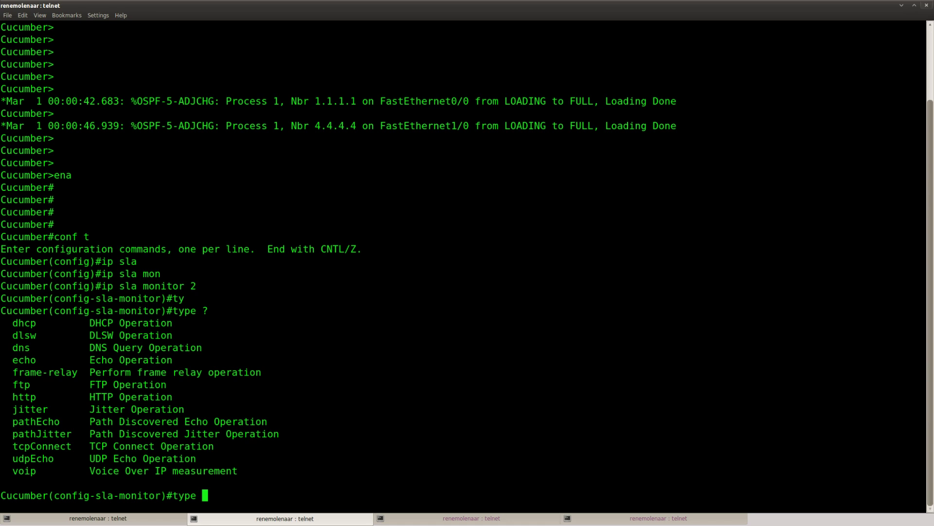
{"action": "type", "text": "dns"}
{"action": "key", "text": "Tab"}
{"action": "type", "text": "?"}
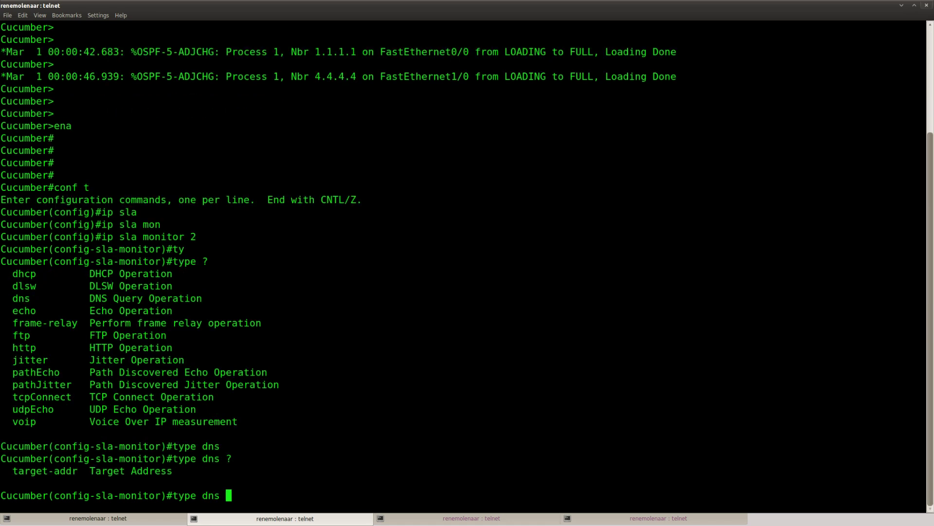
{"action": "type", "text": "tar"}
{"action": "key", "text": "Tab"}
{"action": "type", "text": "?"}
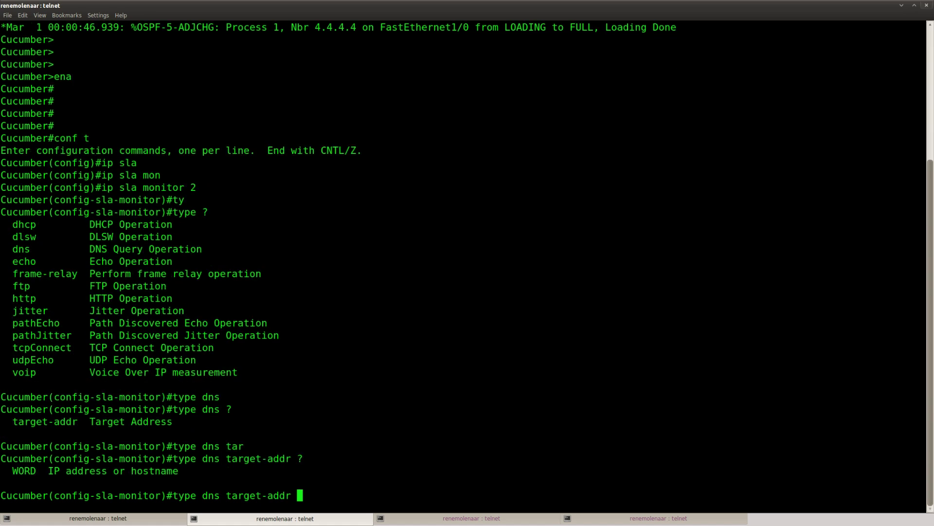
{"action": "type", "text": "www.gns3vault."}
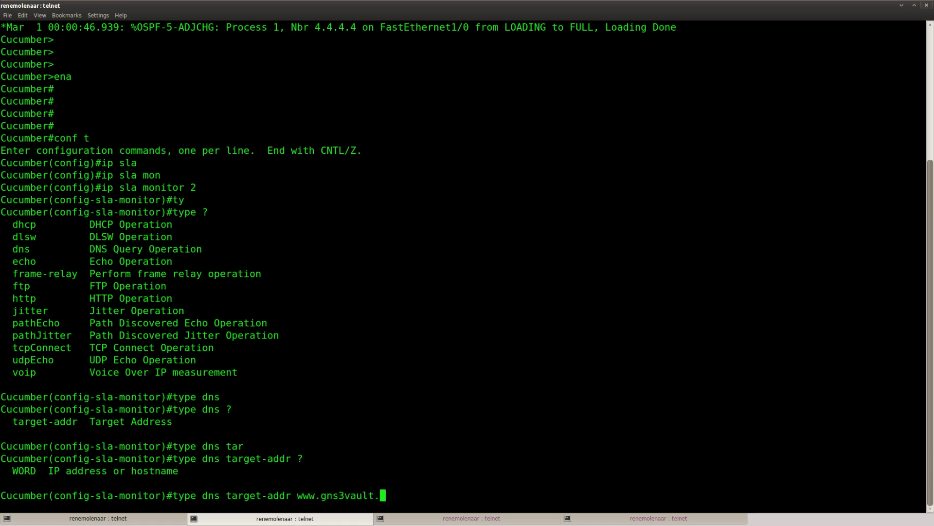
{"action": "type", "text": "com ?name"}
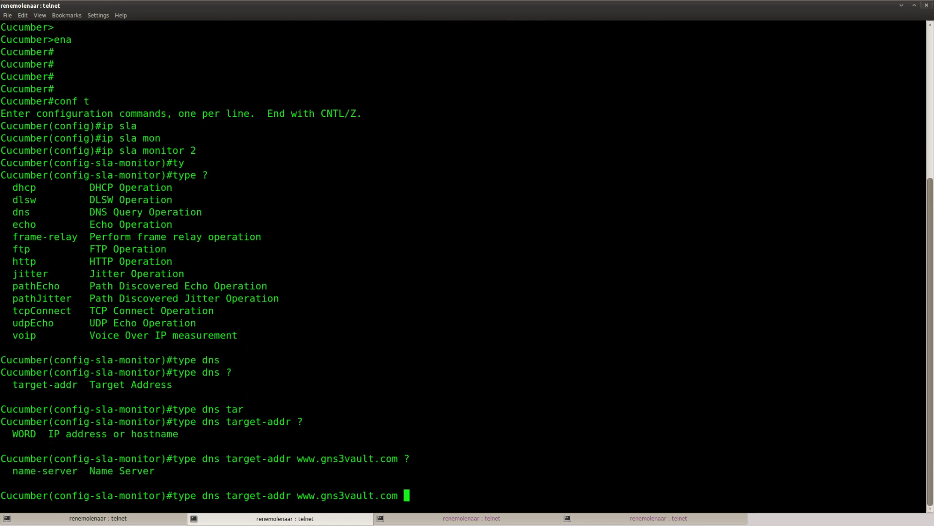
Step: Point the DNS probe at name server 1.1.1.1 and set its timeout to 0
{"action": "key", "text": "Tab"}
{"action": "type", "text": "?1.1.1.1"}
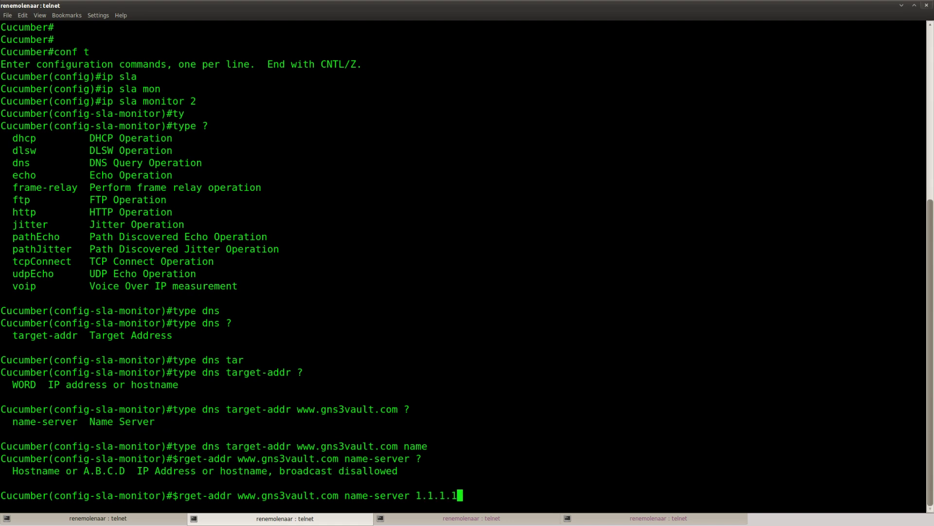
{"action": "key", "text": "Return"}
{"action": "type", "text": "time"}
{"action": "key", "text": "Tab"}
{"action": "type", "text": "0"}
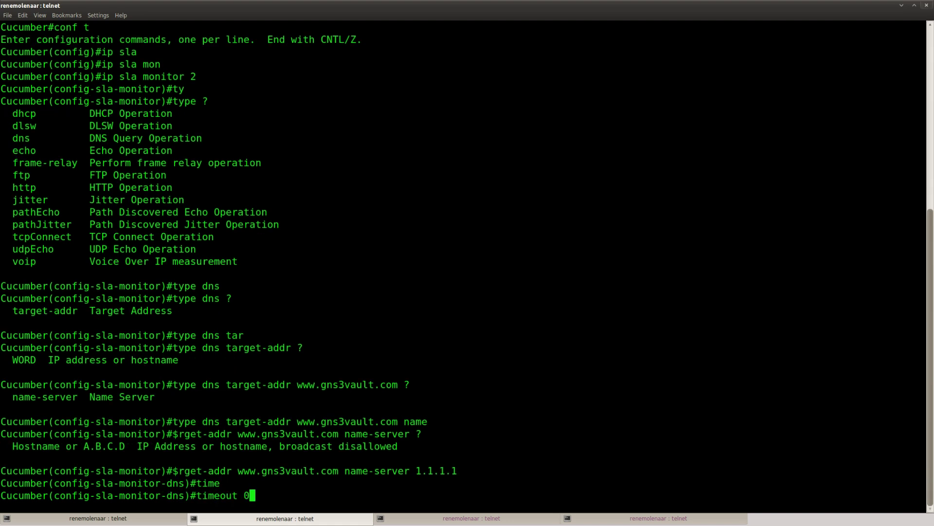
{"action": "key", "text": "Return"}
Step: Set the probe frequency to 9 seconds after the value 8 is rejected
{"action": "type", "text": "fre"}
{"action": "key", "text": "Tab"}
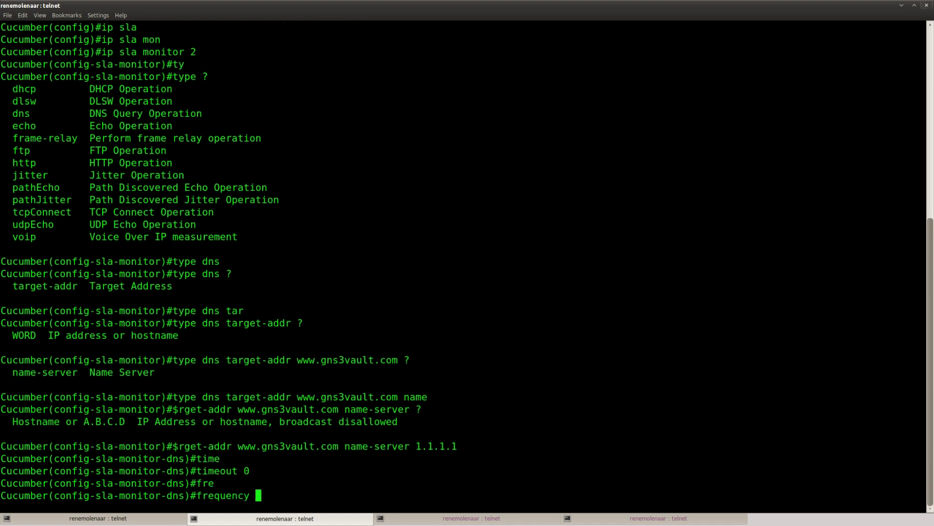
{"action": "type", "text": "8"}
{"action": "key", "text": "Return"}
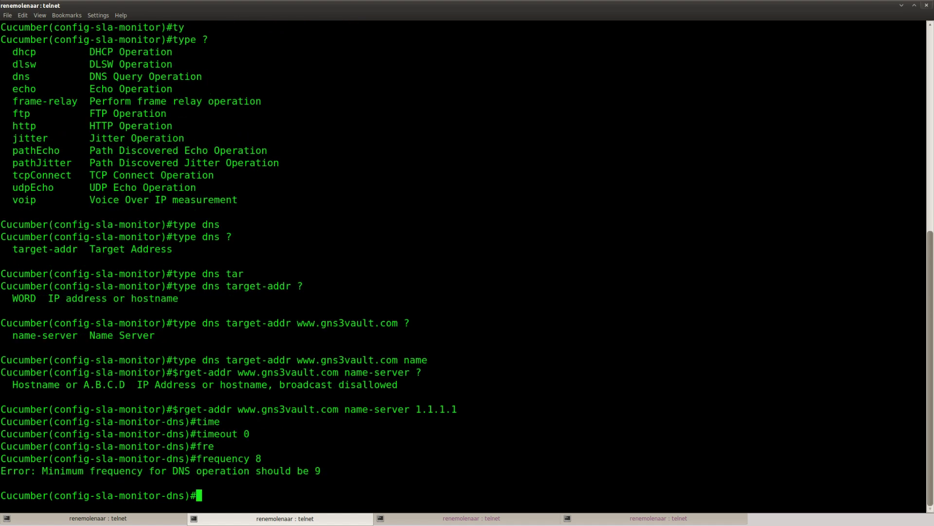
{"action": "key", "text": "Return"}
{"action": "key", "text": "Up"}
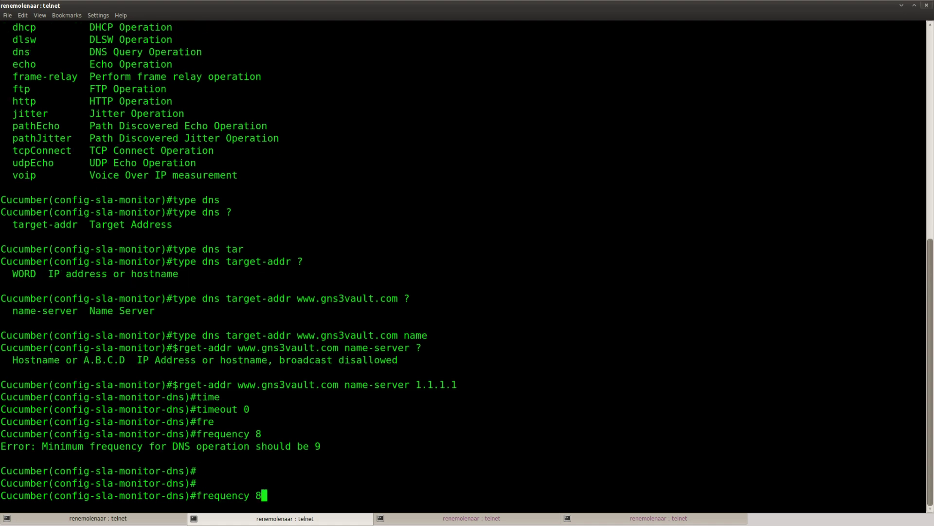
{"action": "key", "text": "BackSpace"}
{"action": "type", "text": "9"}
{"action": "key", "text": "Return"}
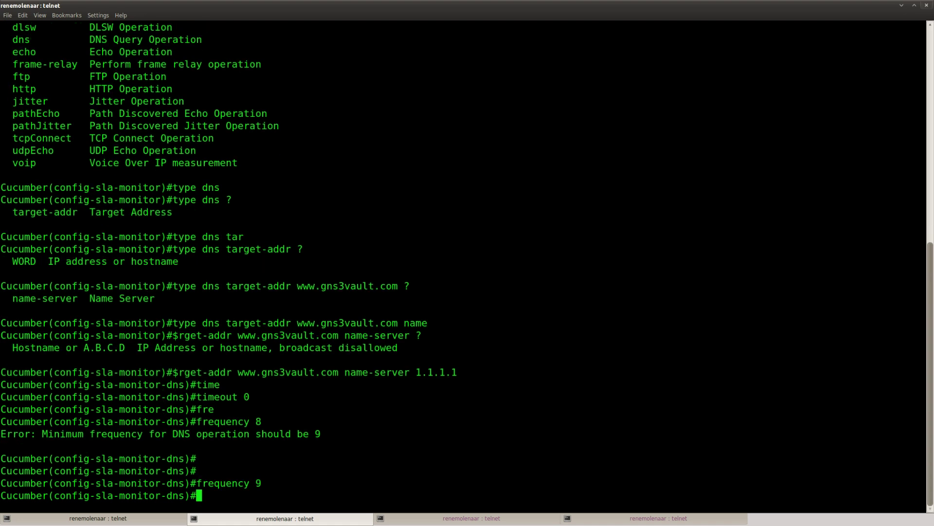
{"action": "key", "text": "Return"}
{"action": "key", "text": "Return"}
{"action": "type", "text": "ip sla"}
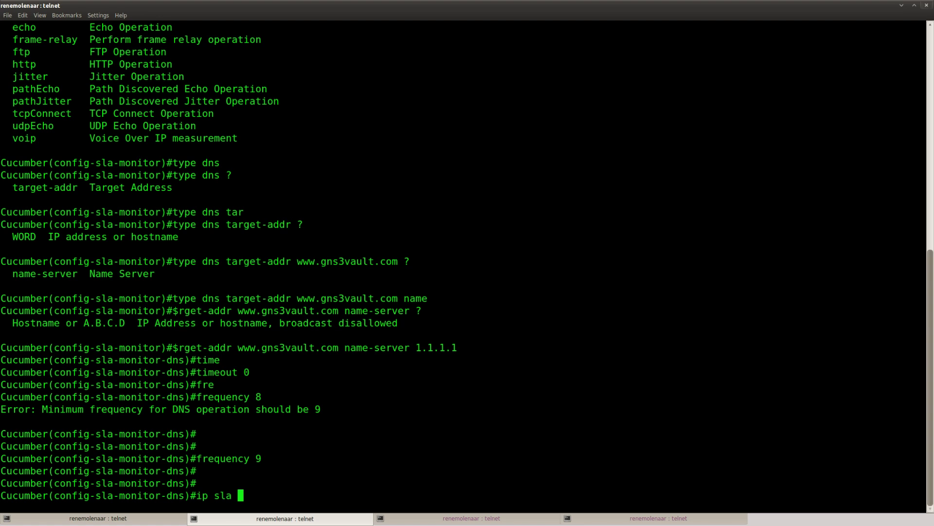
{"action": "key", "text": "BackSpace"}
{"action": "key", "text": "BackSpace"}
{"action": "key", "text": "BackSpace"}
{"action": "key", "text": "BackSpace"}
{"action": "key", "text": "BackSpace"}
{"action": "key", "text": "BackSpace"}
{"action": "key", "text": "BackSpace"}
Step: From global config on Cucumber, run 'ip sla monitor schedule 2 start-time now life forever'
{"action": "key", "text": "ctrl+z"}
{"action": "type", "text": "conf t"}
{"action": "key", "text": "Return"}
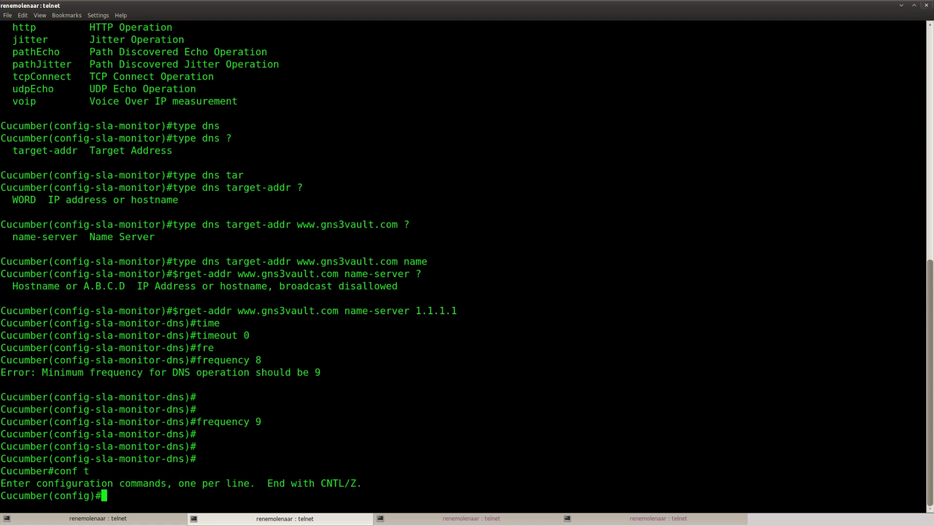
{"action": "type", "text": "ip sla mon"}
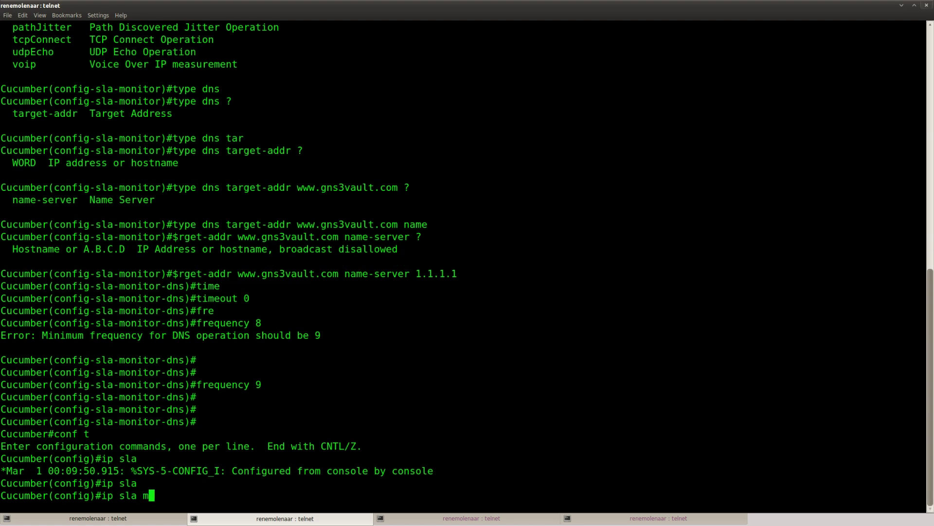
{"action": "key", "text": "Tab"}
{"action": "type", "text": "sch"}
{"action": "key", "text": "Tab"}
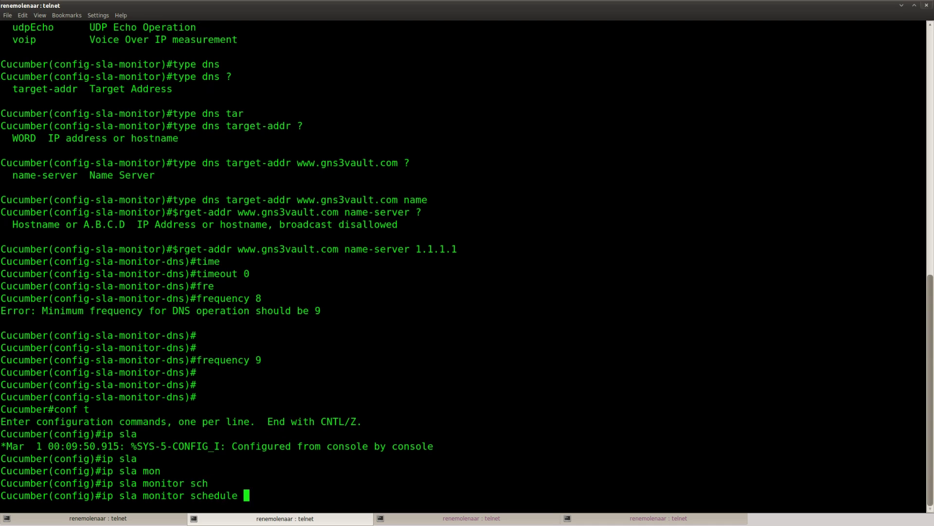
{"action": "type", "text": "?"}
{"action": "type", "text": "2 "}
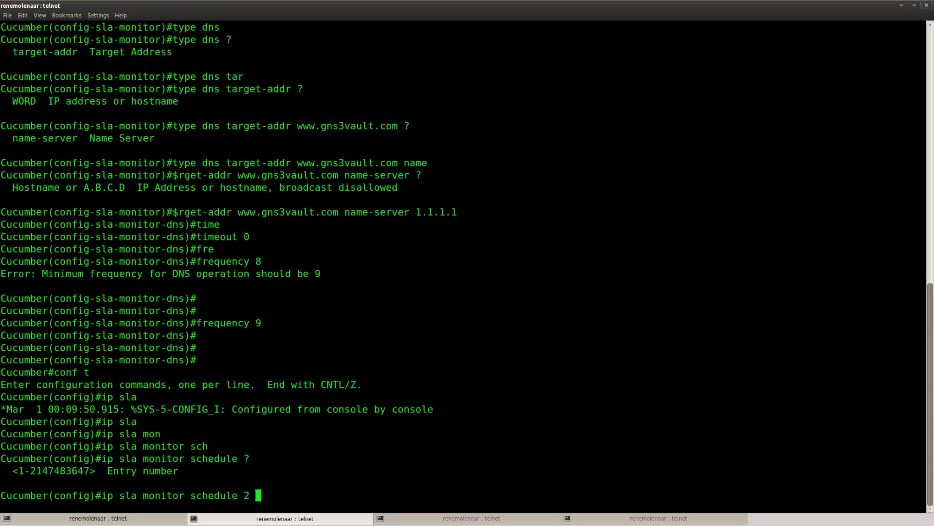
{"action": "type", "text": "st"}
{"action": "key", "text": "Tab"}
{"action": "type", "text": "now"}
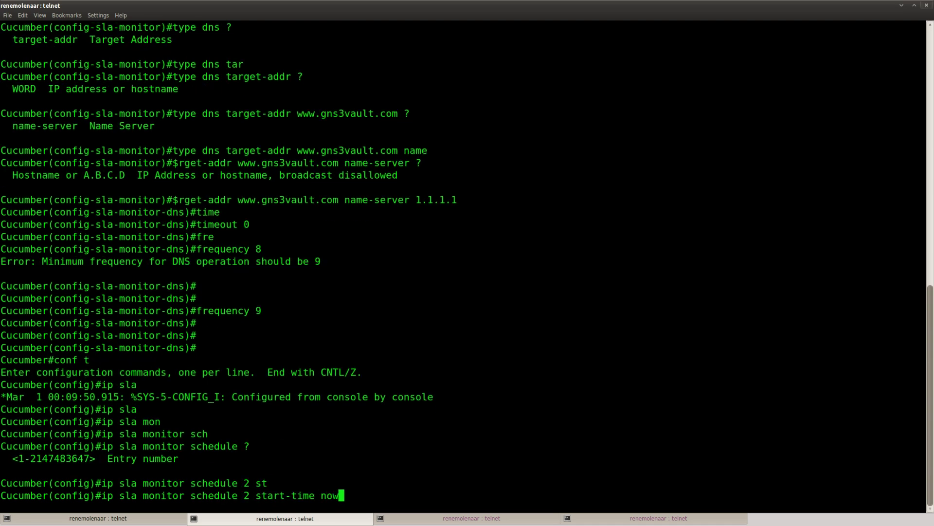
{"action": "type", "text": " life forever"}
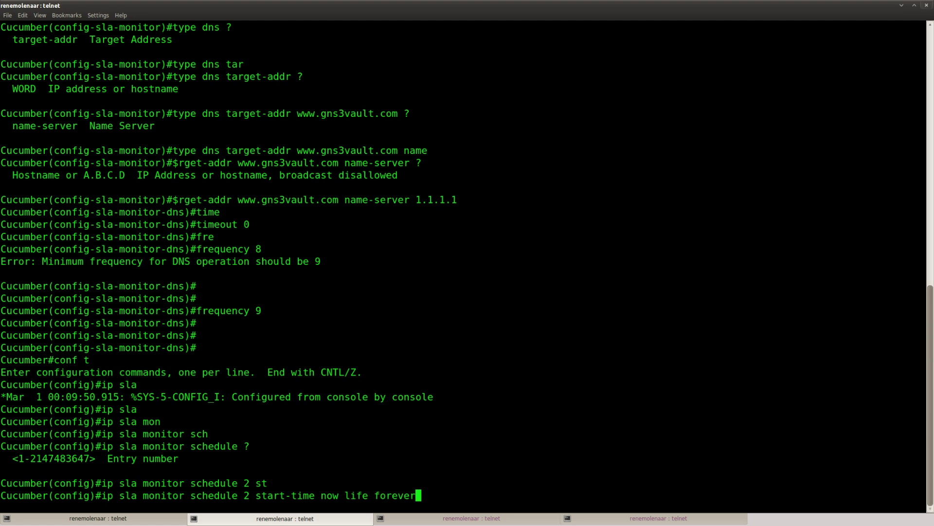
{"action": "key", "text": "Return"}
{"action": "key", "text": "ctrl+z"}
Step: Display 'show ip sla monitor statistics' on Cucumber for DNS probe entry 2
{"action": "key", "text": "Return"}
{"action": "type", "text": "sho"}
{"action": "key", "text": "Tab"}
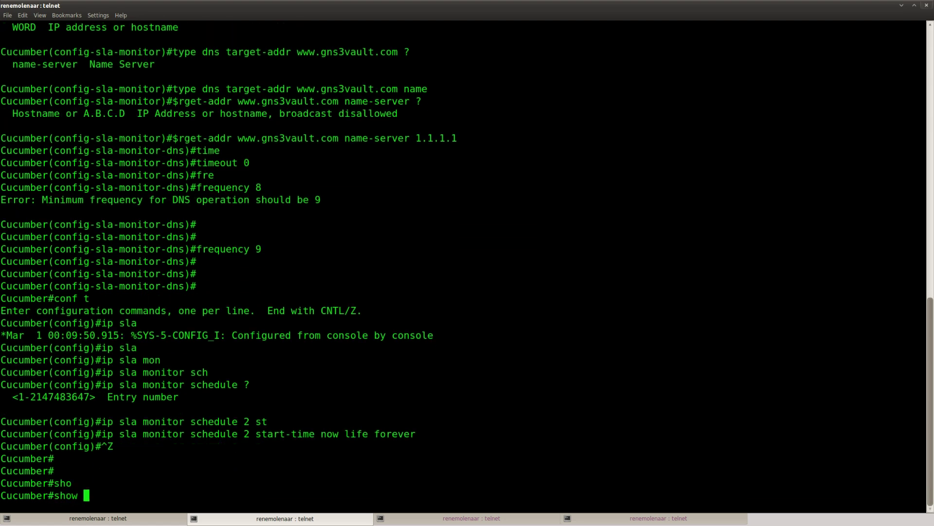
{"action": "type", "text": "ip sla"}
{"action": "key", "text": "Tab"}
{"action": "type", "text": "mon"}
{"action": "key", "text": "Tab"}
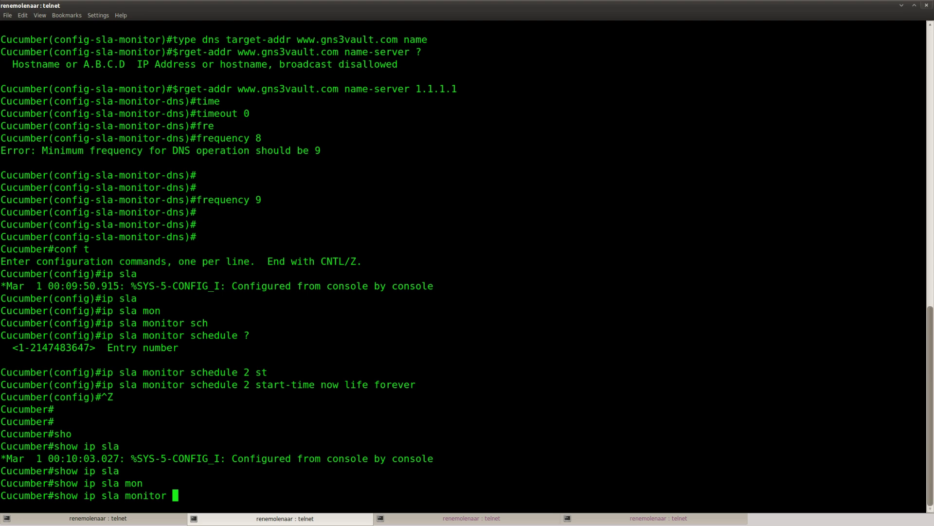
{"action": "type", "text": "?st"}
{"action": "key", "text": "Tab"}
{"action": "key", "text": "Return"}
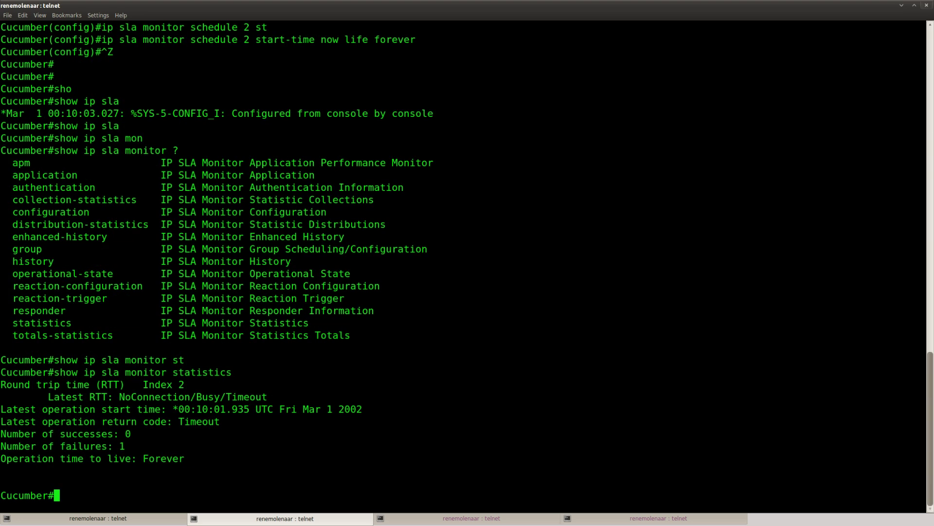
Step: Rerun the statistics until failures reach 2 with zero successes, then switch to the Firefox lab page
{"action": "key", "text": "Return"}
{"action": "key", "text": "Up"}
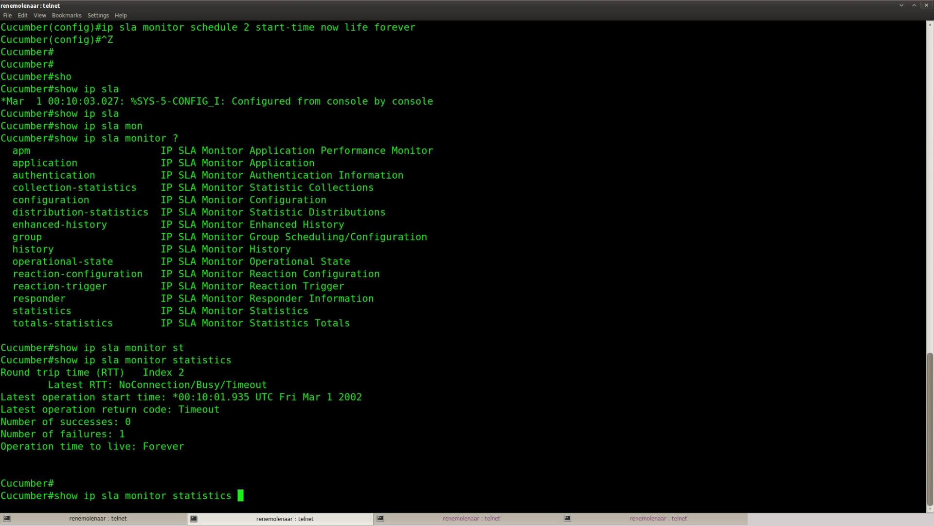
{"action": "key", "text": "Return"}
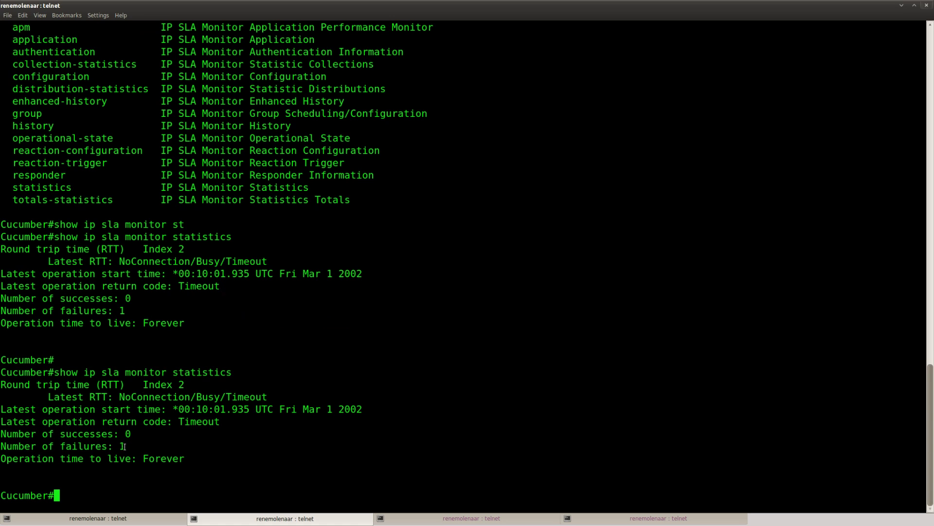
{"action": "left_click_drag", "start_coordinate": [126, 446], "coordinate": [1, 446]}
{"action": "left_click", "coordinate": [151, 446]}
{"action": "key", "text": "Return"}
{"action": "key", "text": "Up"}
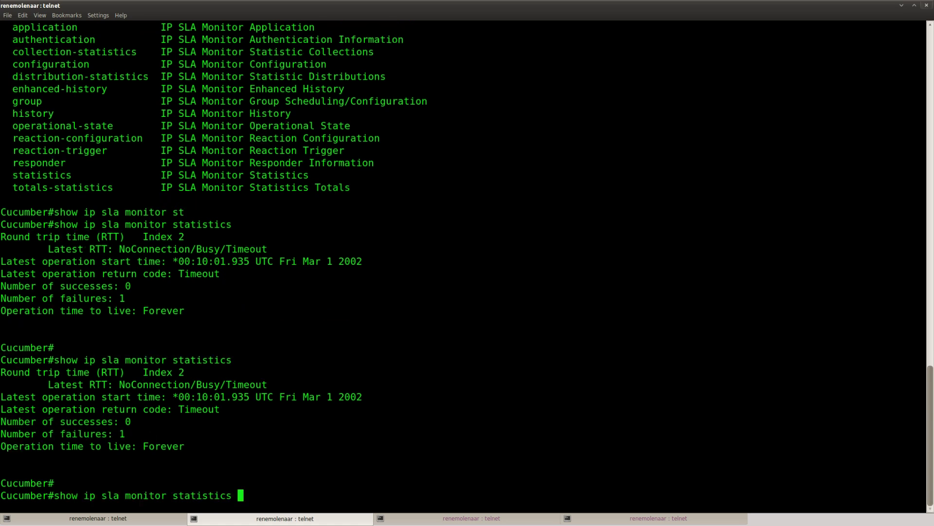
{"action": "key", "text": "Return"}
{"action": "left_click_drag", "start_coordinate": [127, 446], "coordinate": [1, 445]}
{"action": "left_click", "coordinate": [130, 469]}
{"action": "key", "text": "Up"}
{"action": "key", "text": "Return"}
{"action": "key", "text": "Return"}
{"action": "key", "text": "Return"}
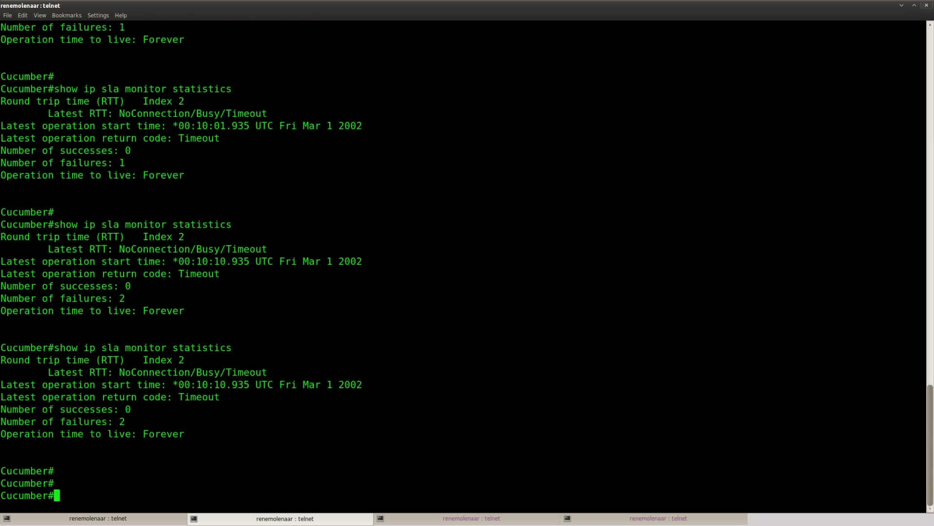
{"action": "key", "text": "Up"}
{"action": "key", "text": "Return"}
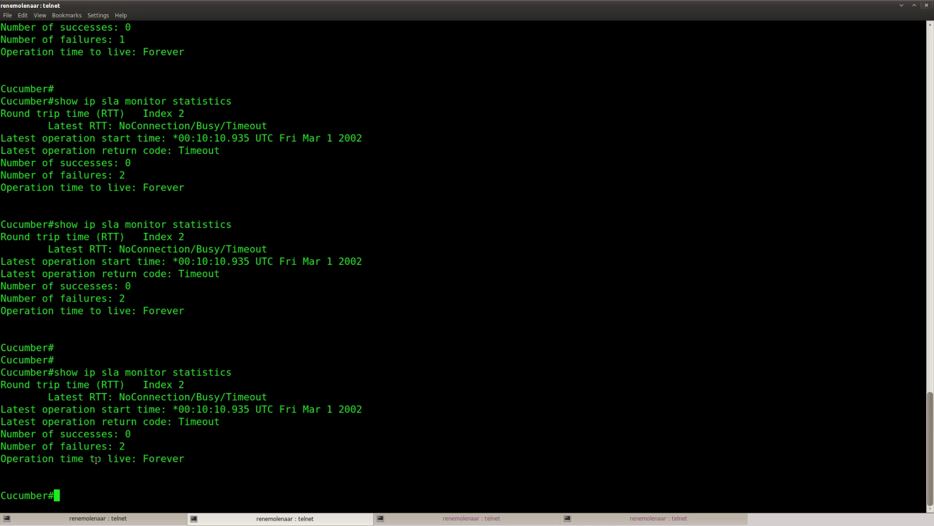
{"action": "key", "text": "alt+Tab"}
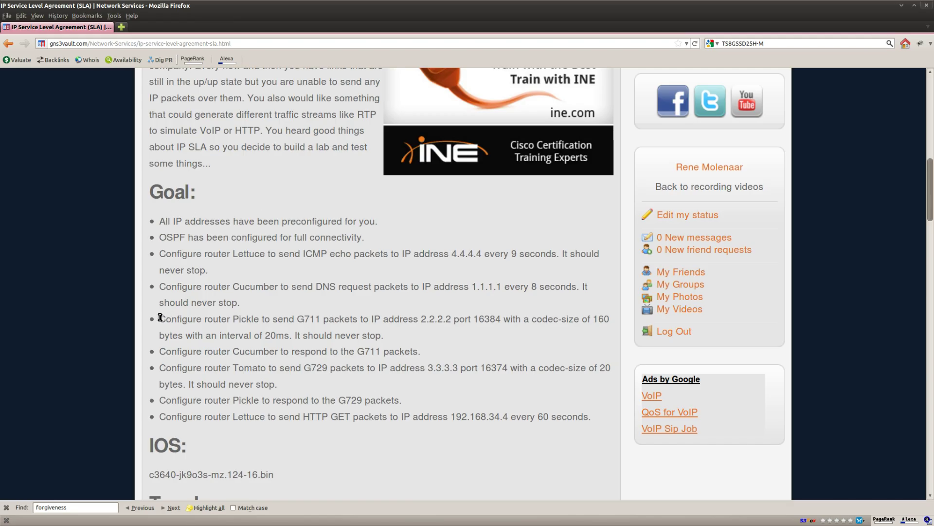
Step: Review the Pickle G711 goal's target 2.2.2.2, port 16384, codec size and interval
{"action": "left_click_drag", "start_coordinate": [159, 318], "coordinate": [387, 335]}
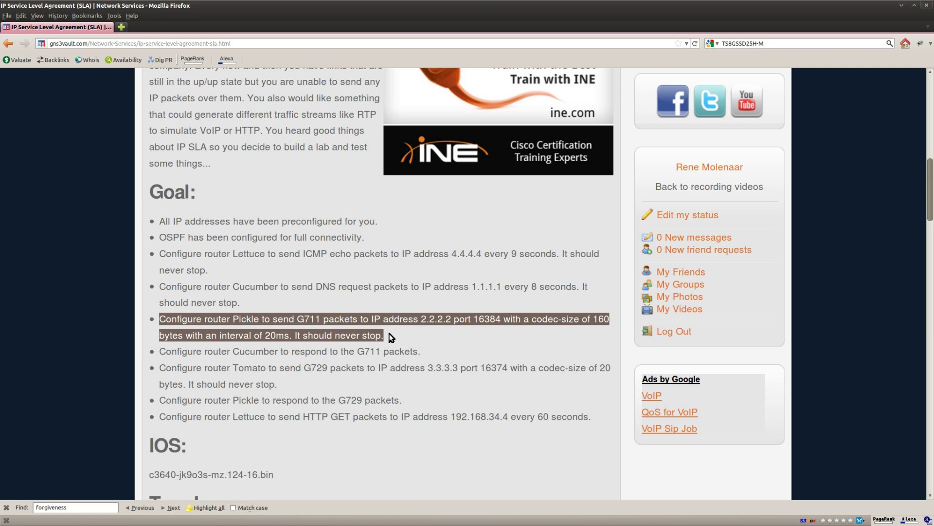
{"action": "left_click", "coordinate": [428, 337]}
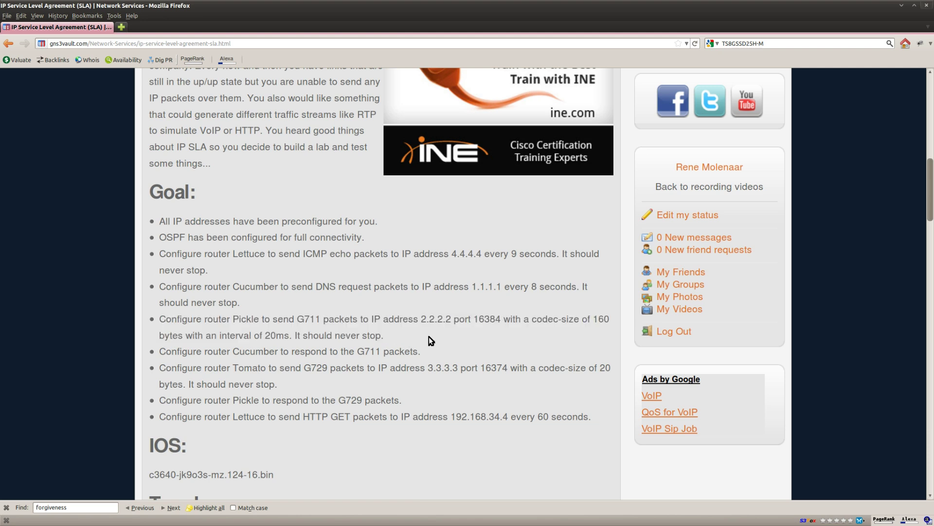
{"action": "left_click_drag", "start_coordinate": [421, 319], "coordinate": [474, 321]}
{"action": "right_click", "coordinate": [488, 320]}
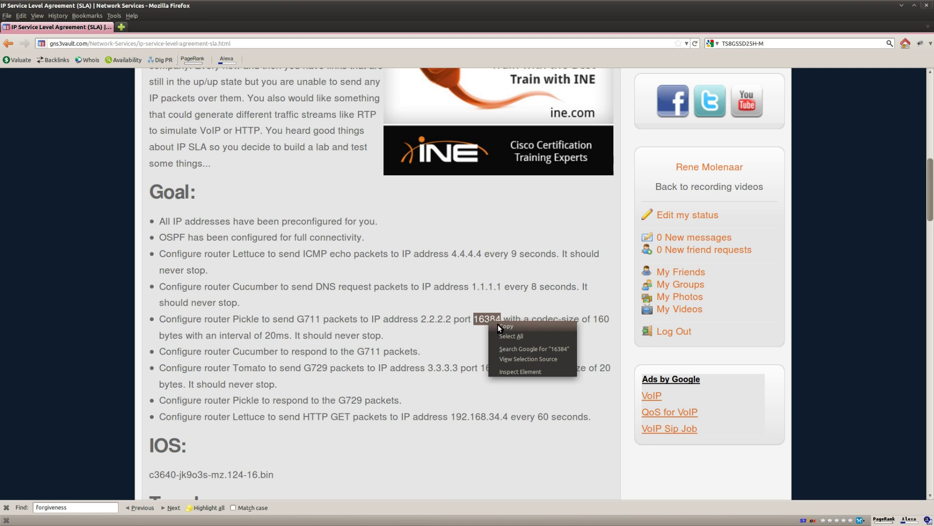
{"action": "left_click", "coordinate": [498, 324]}
{"action": "left_click_drag", "start_coordinate": [598, 319], "coordinate": [183, 336]}
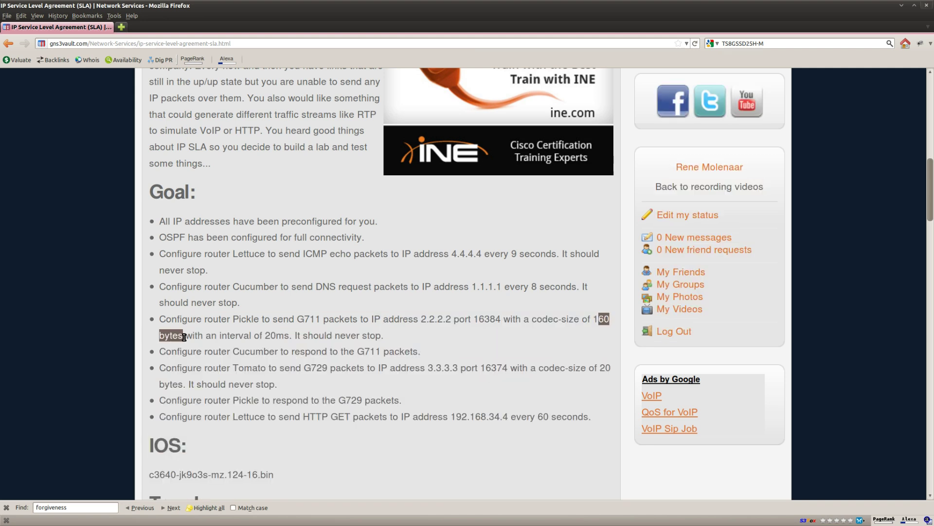
{"action": "left_click_drag", "start_coordinate": [593, 318], "coordinate": [290, 338]}
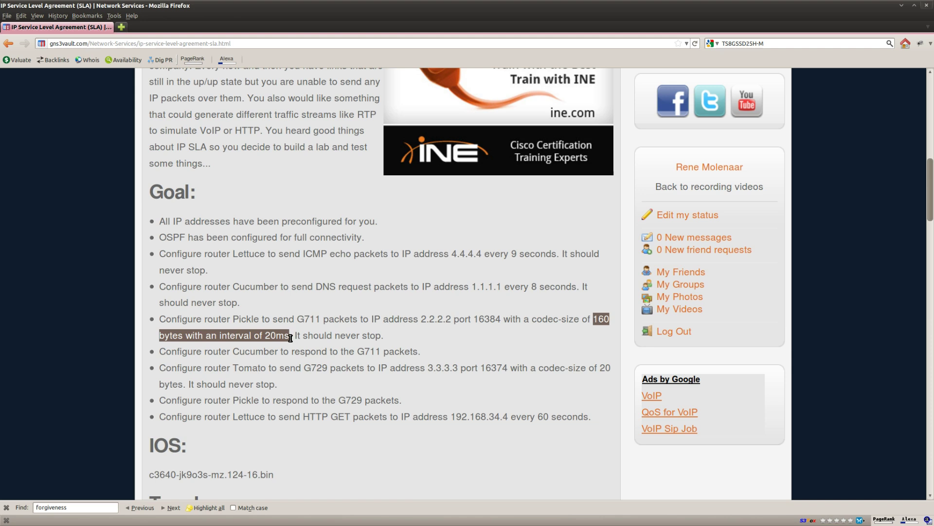
{"action": "left_click", "coordinate": [435, 336]}
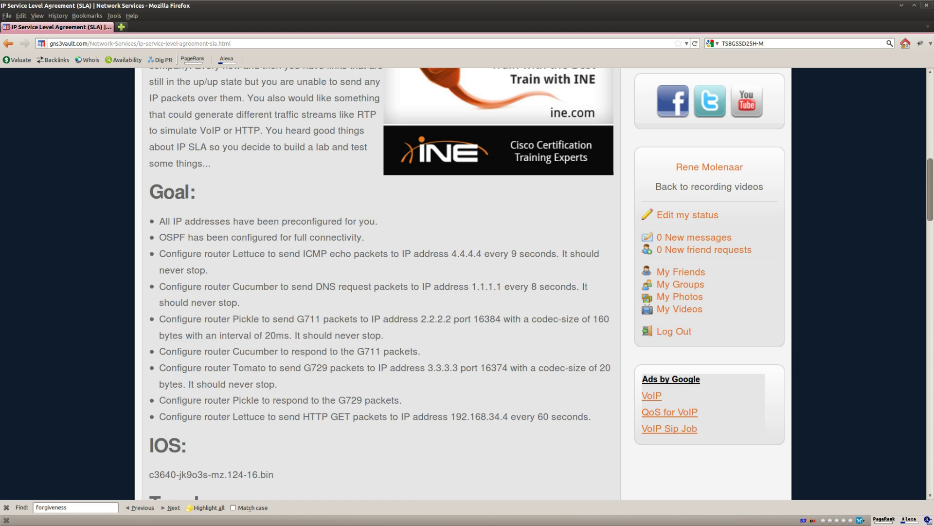
Step: Bring Pickle's telnet console to the front
{"action": "key", "text": "alt+Tab"}
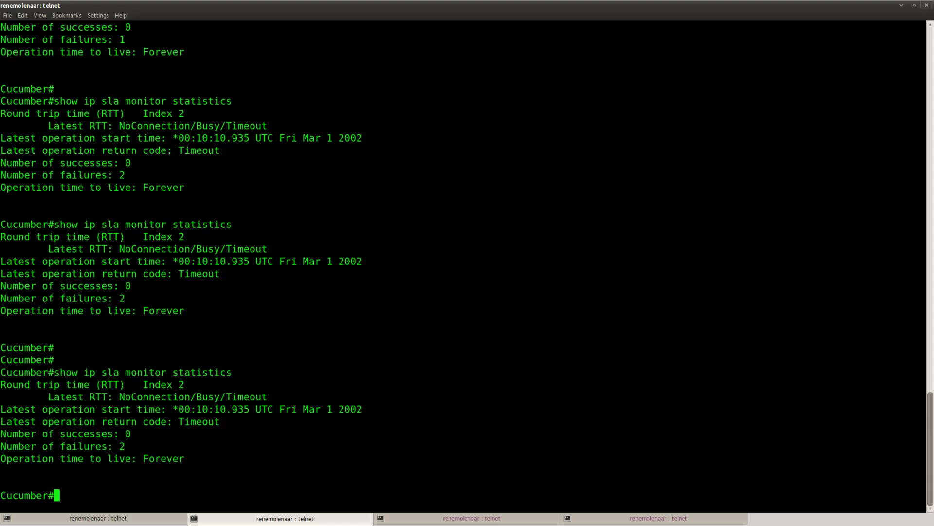
{"action": "key", "text": "alt+Tab"}
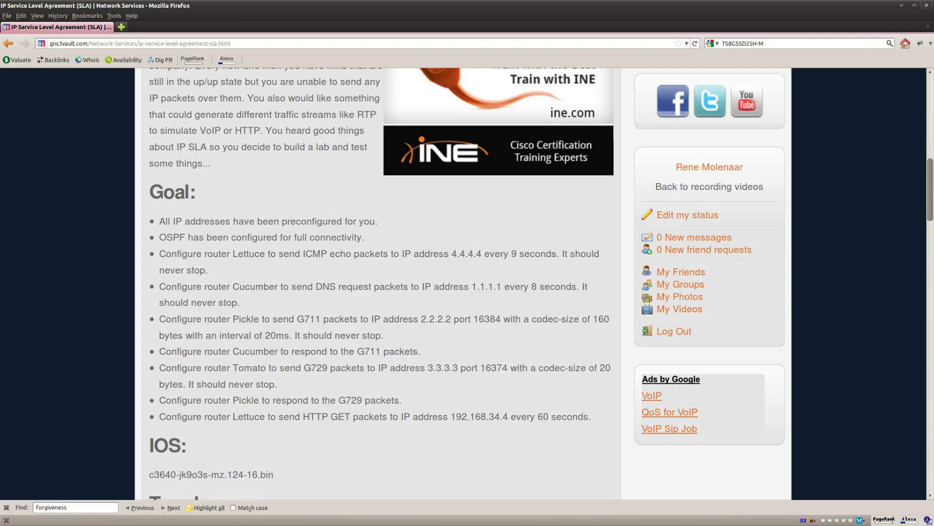
{"action": "key", "text": "alt+Tab"}
{"action": "key", "text": "alt+Tab"}
Step: Enter enable and global config on Pickle and create IP SLA monitor operation 3
{"action": "key", "text": "Return"}
{"action": "key", "text": "Return"}
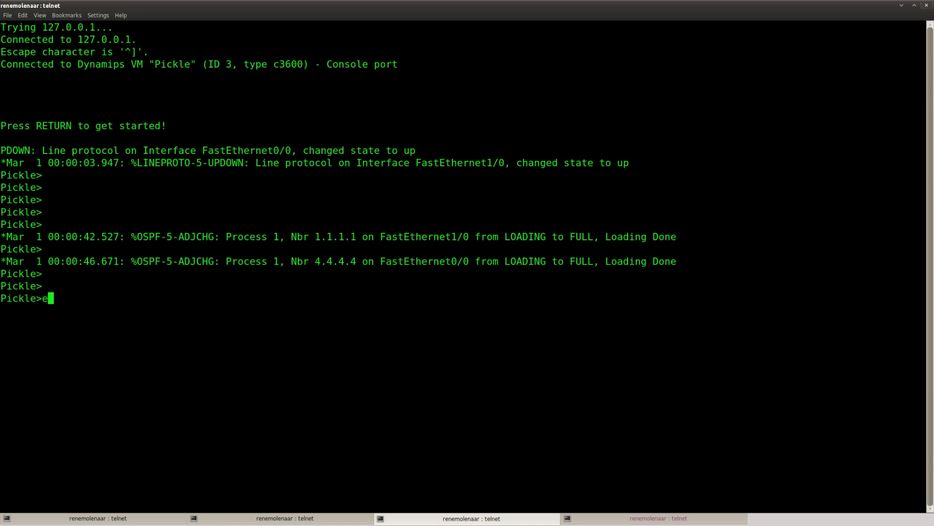
{"action": "type", "text": "ena"}
{"action": "key", "text": "Return"}
{"action": "type", "text": "conf t"}
{"action": "key", "text": "Return"}
{"action": "key", "text": "Return"}
{"action": "key", "text": "Return"}
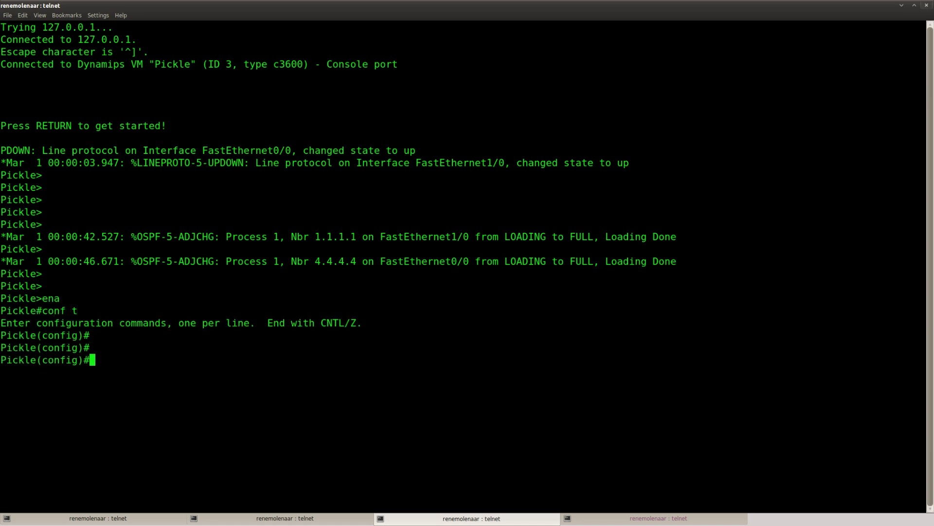
{"action": "key", "text": "Return"}
{"action": "type", "text": "ip sla"}
{"action": "key", "text": "Tab"}
{"action": "type", "text": "mon"}
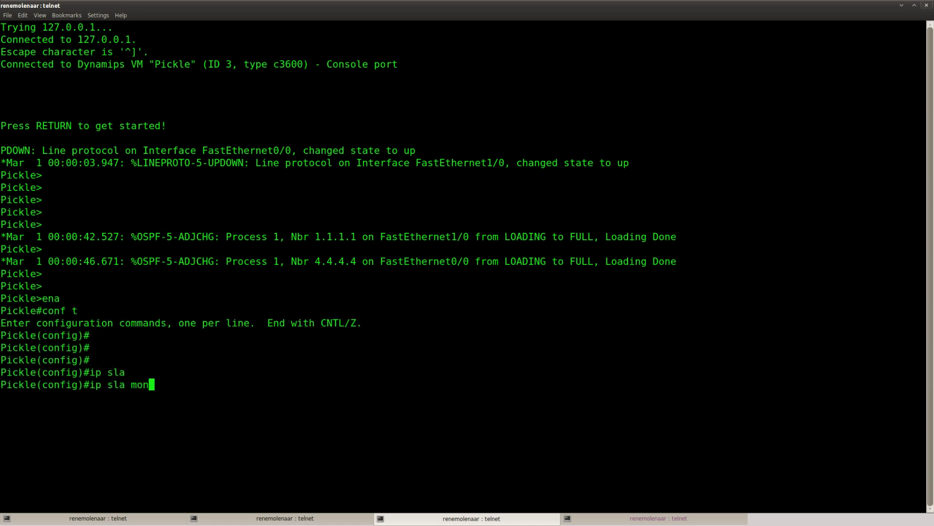
{"action": "key", "text": "Tab"}
{"action": "type", "text": "3"}
{"action": "key", "text": "Return"}
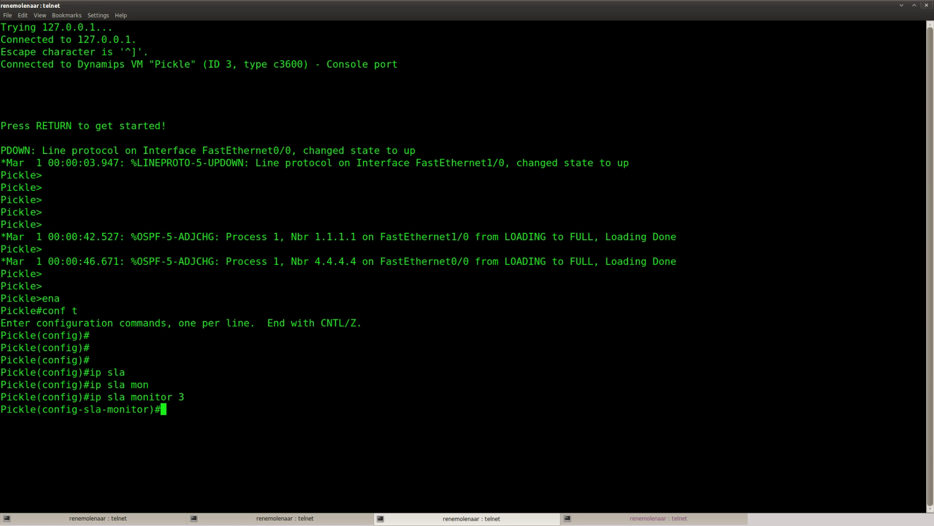
Step: Choose the jitter operation type, checking the target address 2.2.2.2 on the lab page
{"action": "type", "text": "ty"}
{"action": "key", "text": "Tab"}
{"action": "type", "text": "?"}
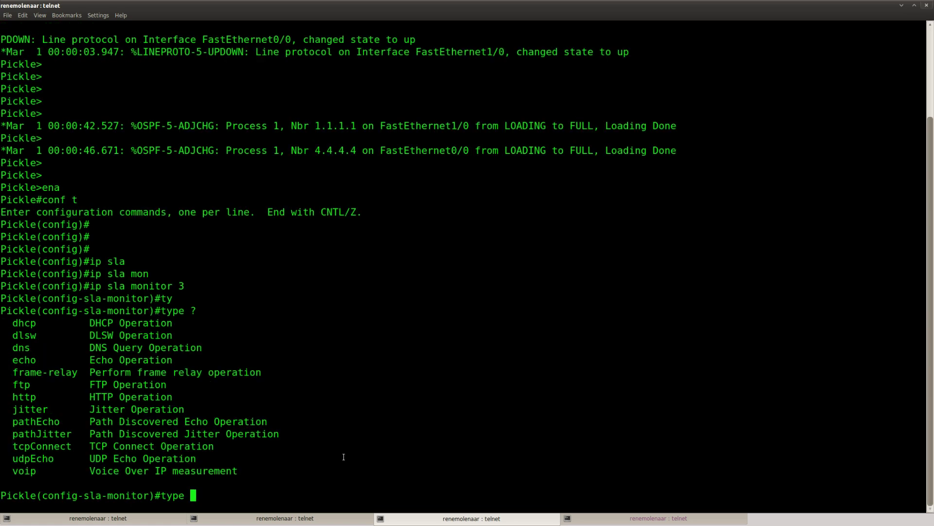
{"action": "left_click_drag", "start_coordinate": [186, 410], "coordinate": [14, 408]}
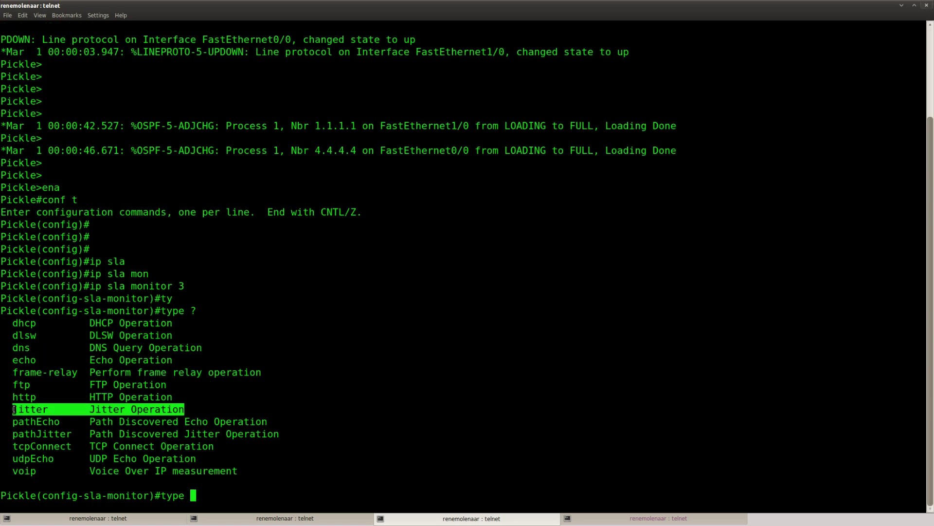
{"action": "type", "text": "jitt"}
{"action": "key", "text": "Tab"}
{"action": "type", "text": "?"}
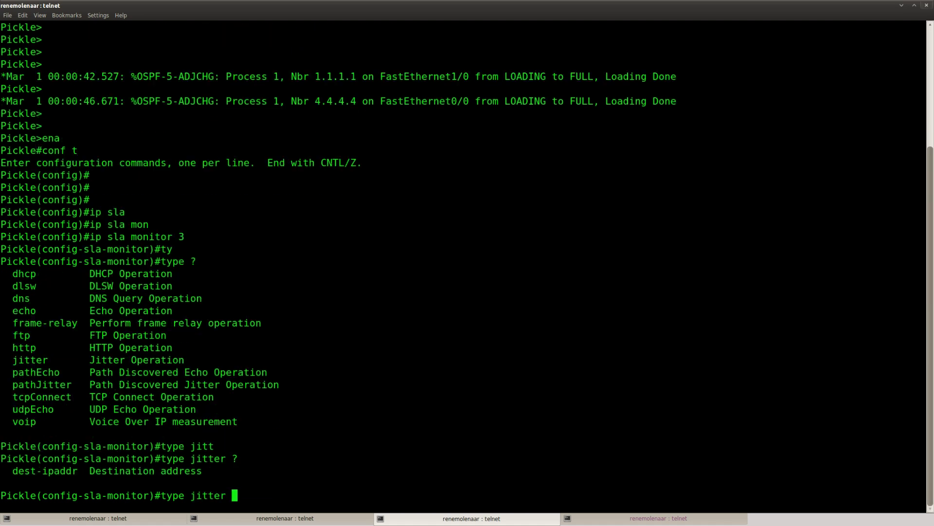
{"action": "type", "text": "dest"}
{"action": "key", "text": "Tab"}
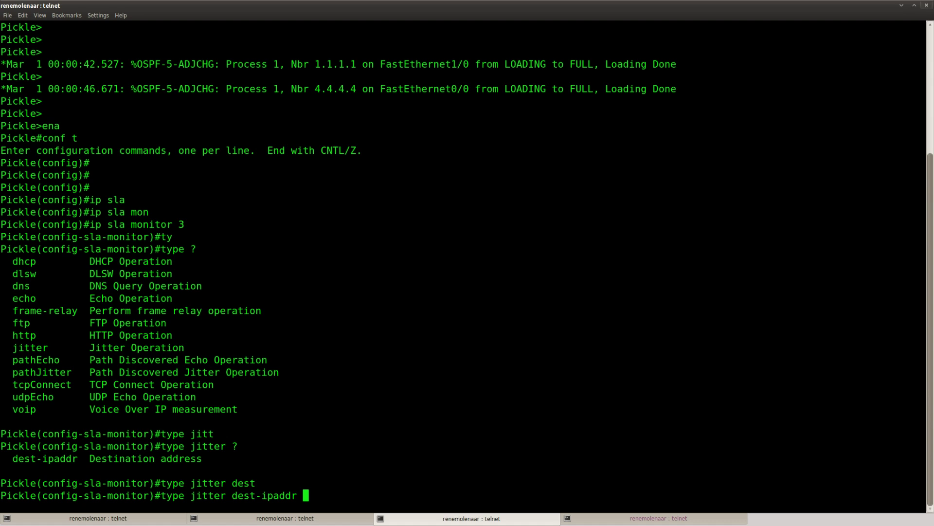
{"action": "key", "text": "alt+Tab"}
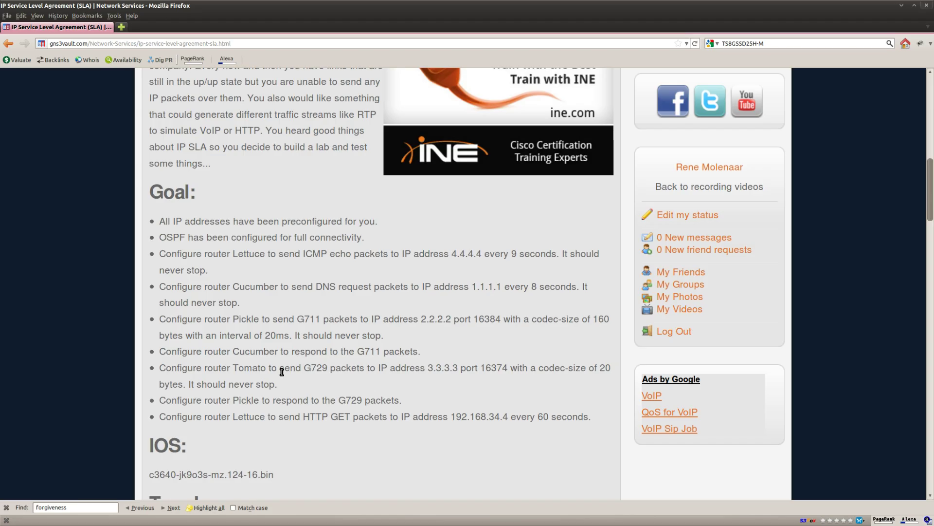
{"action": "double_click", "coordinate": [442, 314]}
{"action": "key", "text": "alt+Tab"}
Step: Set the jitter destination 2.2.2.2, port 16384 and codec g711alaw
{"action": "type", "text": "2."}
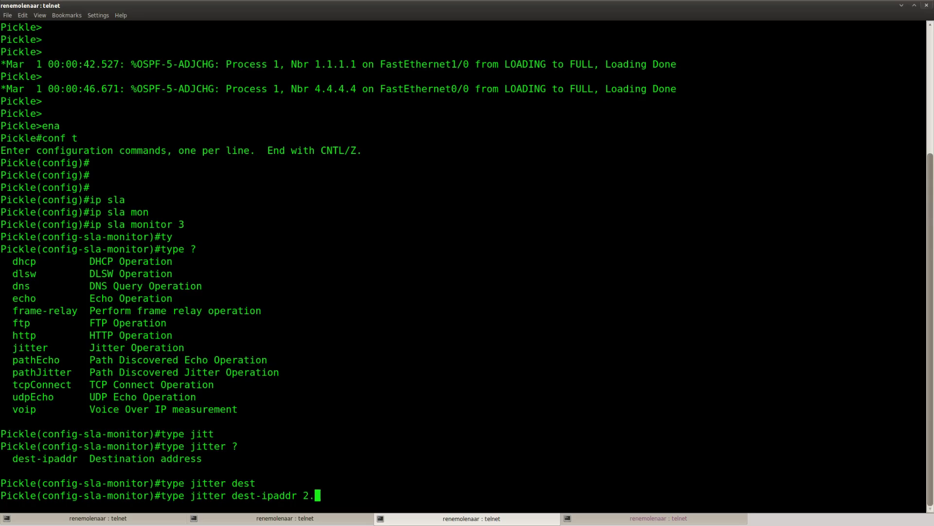
{"action": "type", "text": "2.2.2 ?des"}
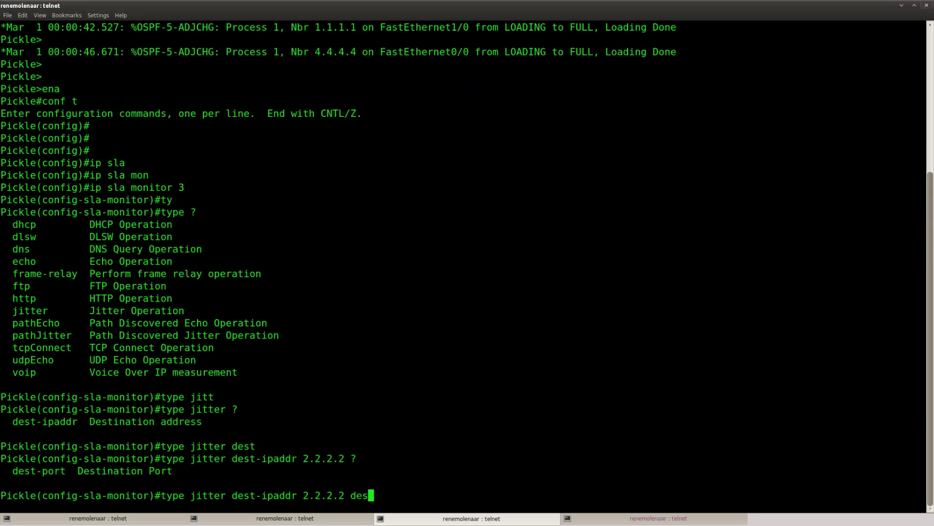
{"action": "key", "text": "Tab"}
{"action": "type", "text": "?"}
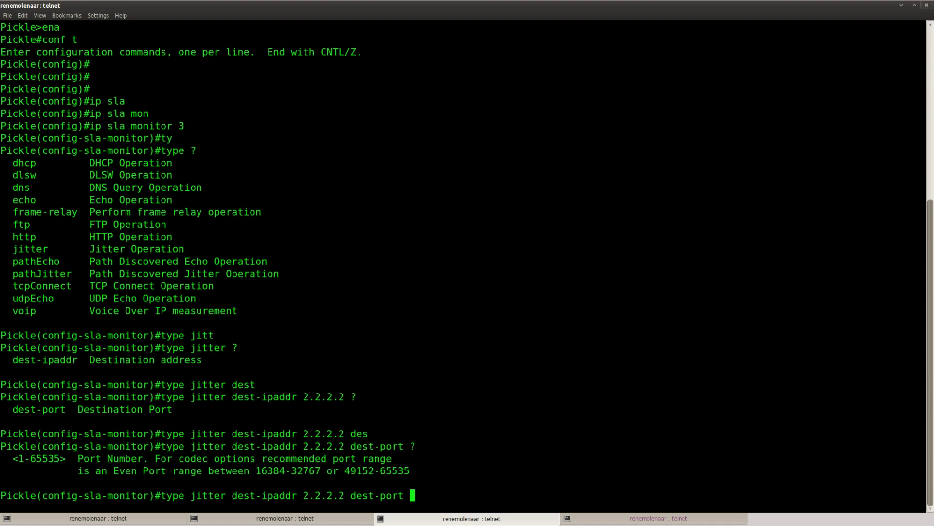
{"action": "type", "text": "16384 "}
{"action": "type", "text": "?cod"}
{"action": "key", "text": "Tab"}
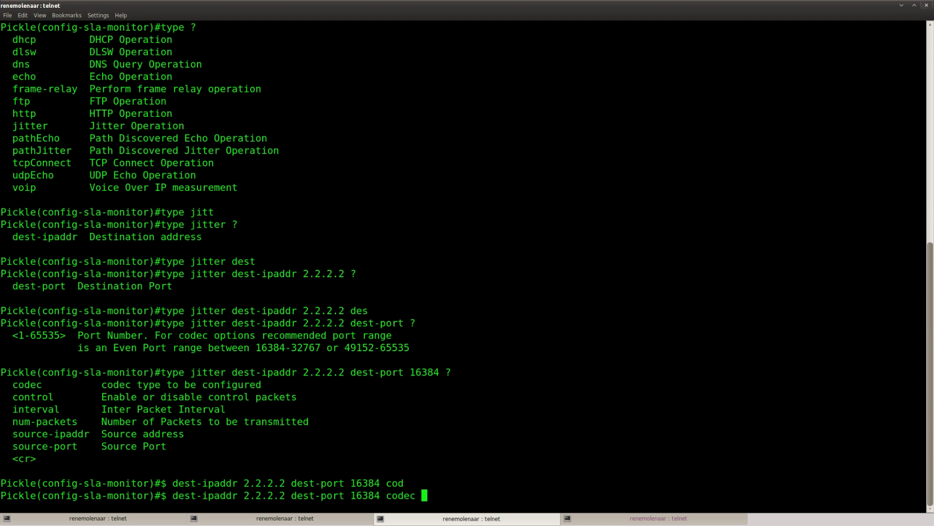
{"action": "type", "text": "?"}
{"action": "type", "text": "g71"}
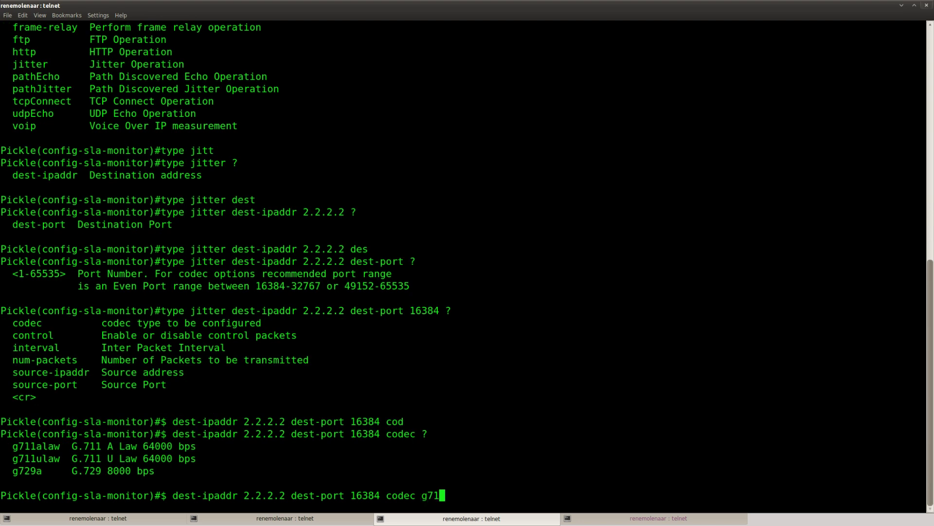
{"action": "key", "text": "Tab"}
{"action": "type", "text": "1"}
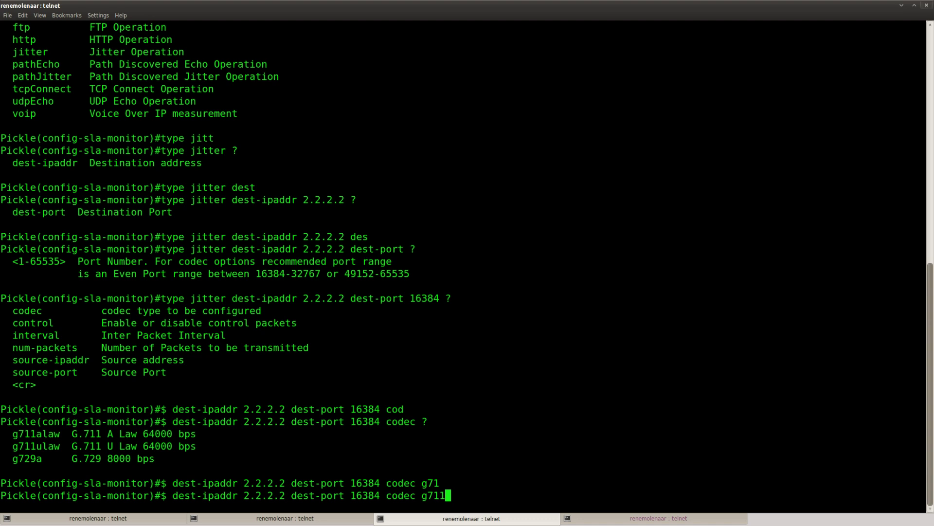
{"action": "type", "text": "al"}
{"action": "key", "text": "Tab"}
Step: Add codec-size 160 and codec-interval 20 and submit the jitter operation
{"action": "type", "text": "?"}
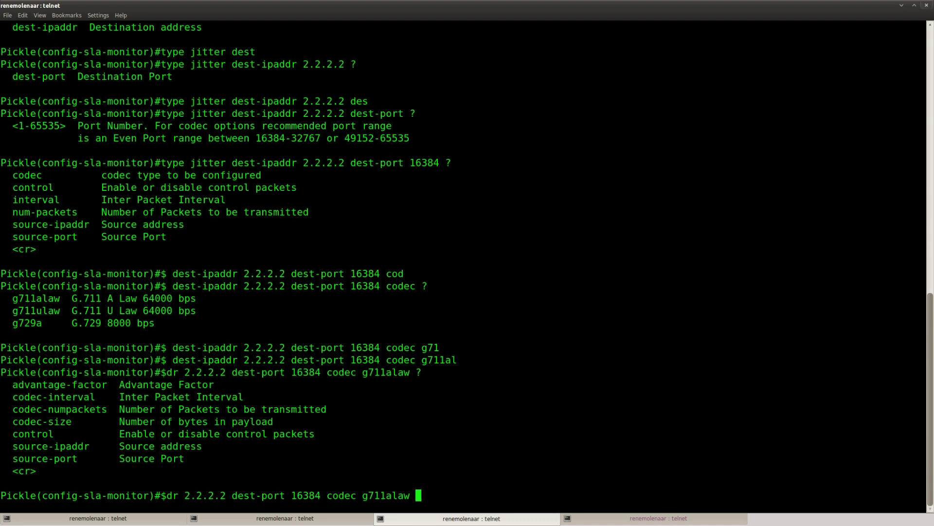
{"action": "type", "text": "codec"}
{"action": "key", "text": "Tab"}
{"action": "type", "text": "si"}
{"action": "key", "text": "Tab"}
{"action": "type", "text": "?"}
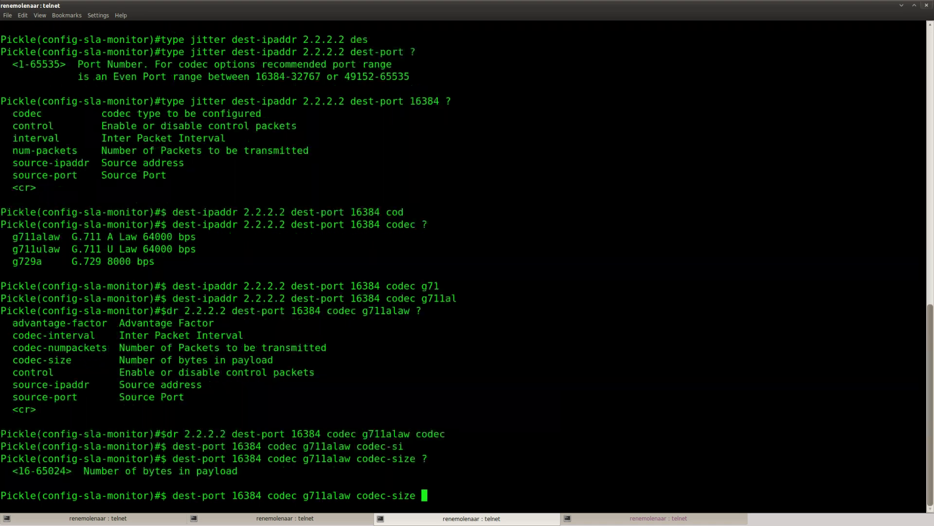
{"action": "type", "text": "160 "}
{"action": "type", "text": "?codec"}
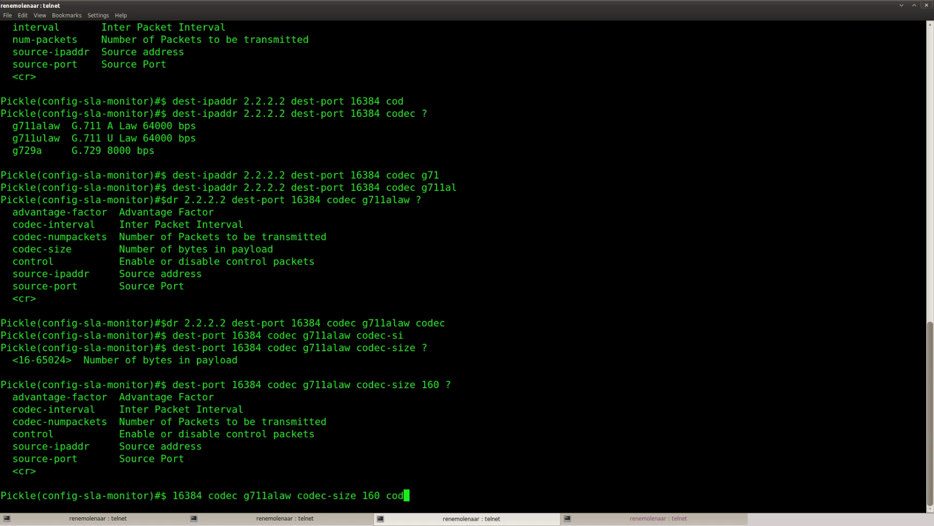
{"action": "key", "text": "Tab"}
{"action": "type", "text": "in"}
{"action": "key", "text": "Tab"}
{"action": "type", "text": "?"}
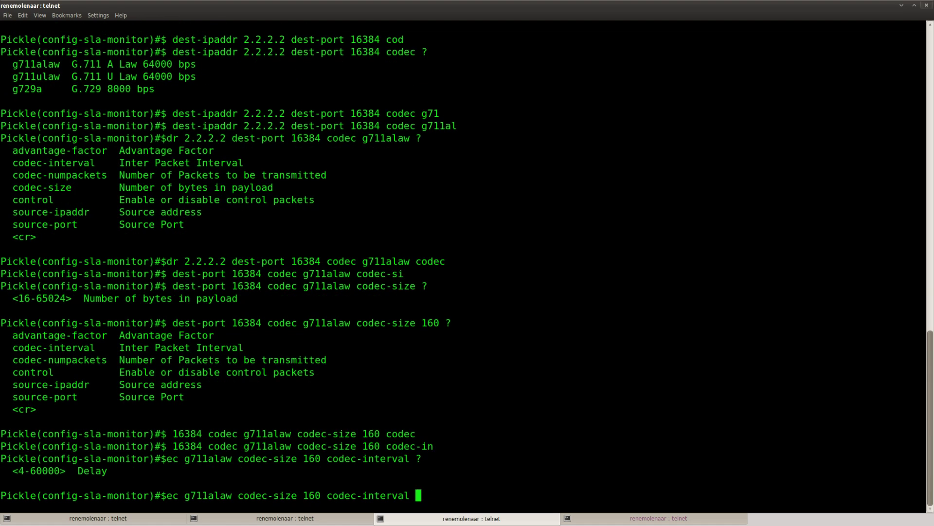
{"action": "type", "text": "20 ?"}
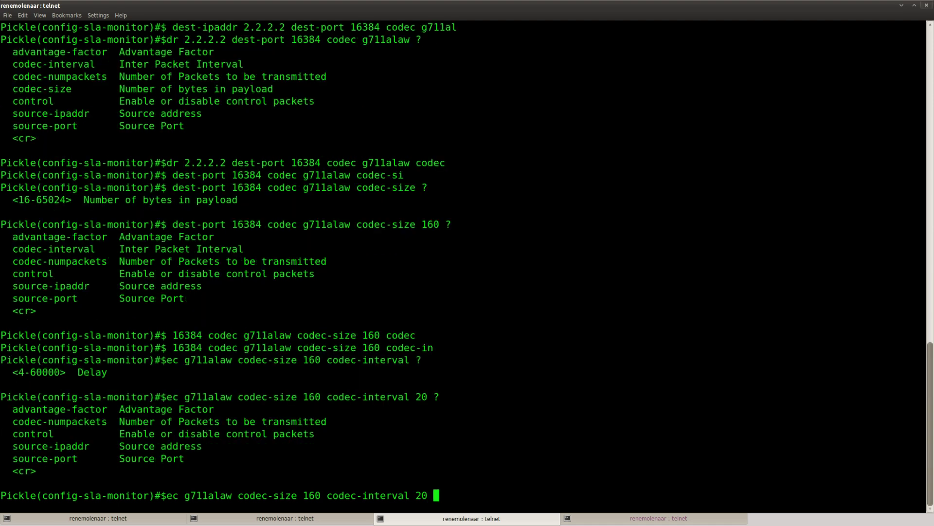
{"action": "key", "text": "Return"}
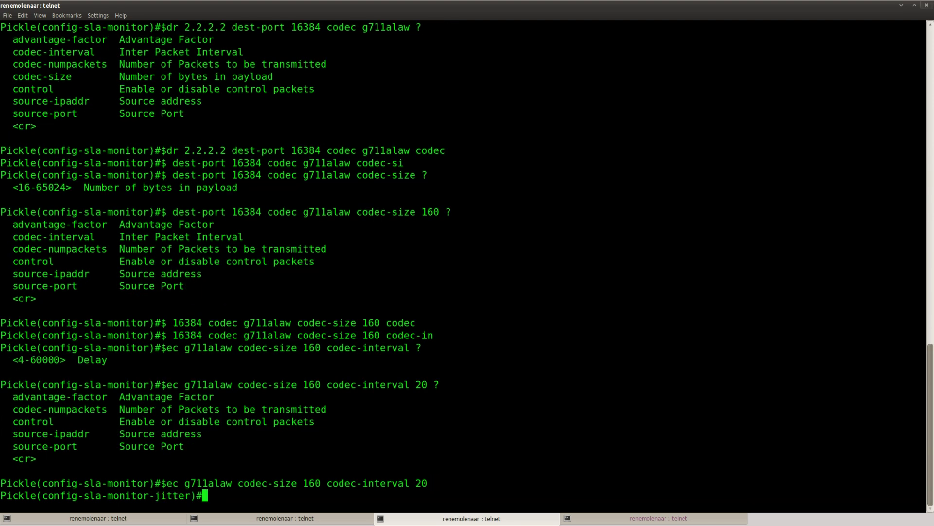
Step: Give Pickle's jitter entry 3 timeout 0 and frequency 1 second
{"action": "type", "text": "time"}
{"action": "key", "text": "Tab"}
{"action": "type", "text": "0"}
{"action": "key", "text": "Return"}
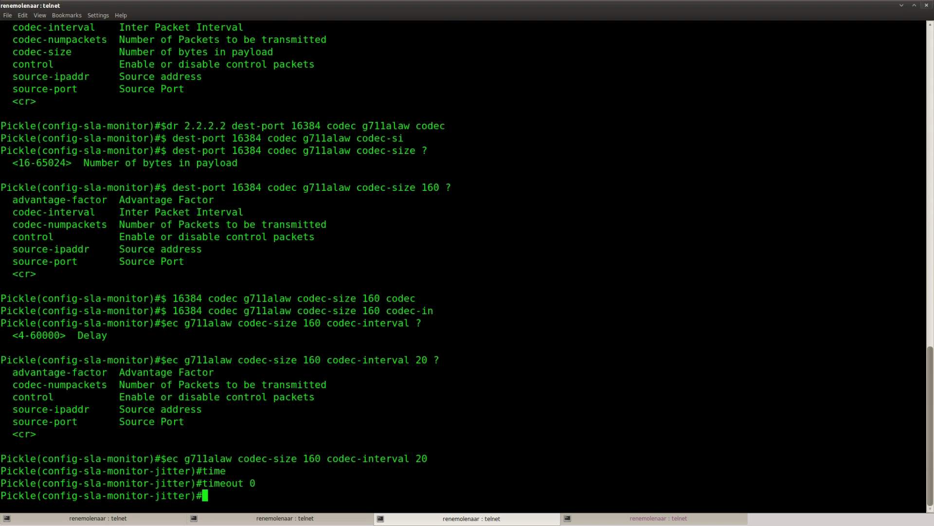
{"action": "type", "text": "fre"}
{"action": "key", "text": "Tab"}
{"action": "type", "text": "?"}
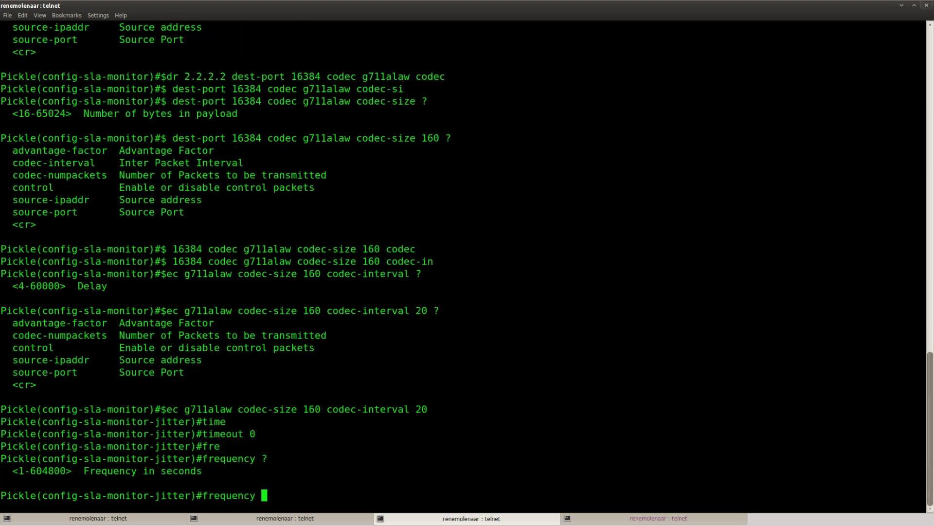
{"action": "type", "text": "1"}
{"action": "key", "text": "Return"}
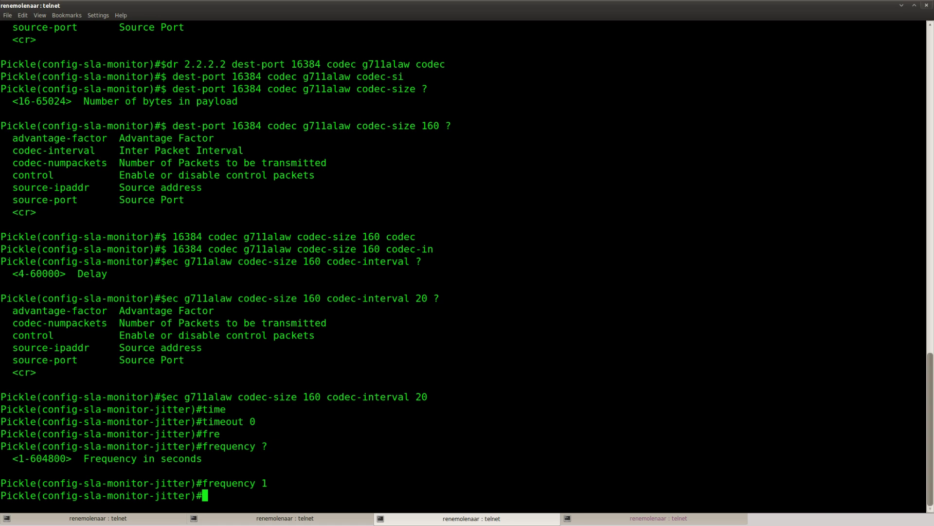
Step: From global config, run 'ip sla monitor schedule 3 start-time now life forever'
{"action": "key", "text": "ctrl+z"}
{"action": "type", "text": "conf t"}
{"action": "key", "text": "Return"}
{"action": "type", "text": "ip sla mo"}
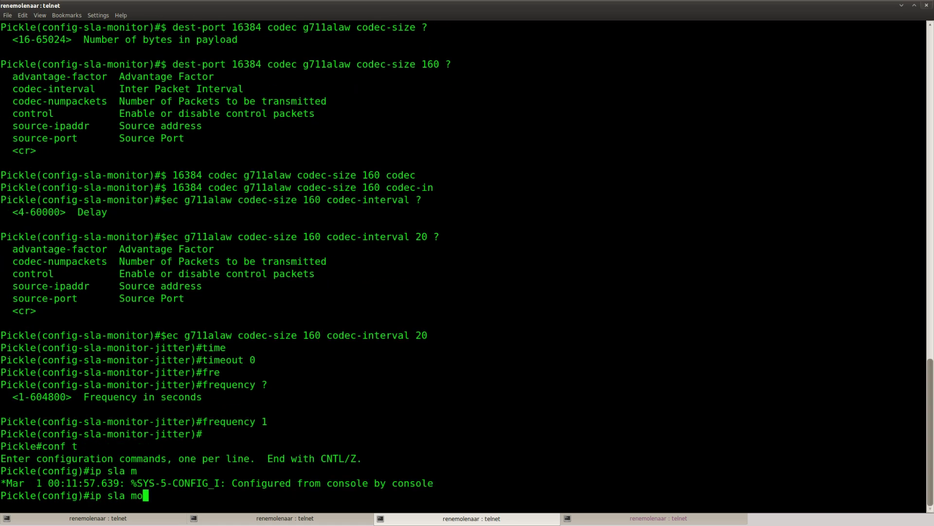
{"action": "type", "text": "n"}
{"action": "key", "text": "Tab"}
{"action": "type", "text": "sche"}
{"action": "key", "text": "Tab"}
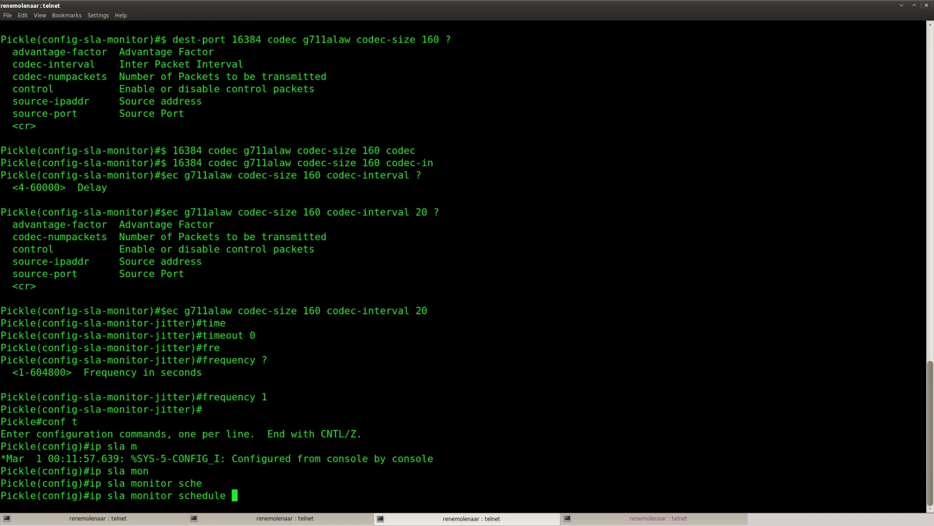
{"action": "type", "text": "3 st"}
{"action": "key", "text": "Tab"}
{"action": "type", "text": "now"}
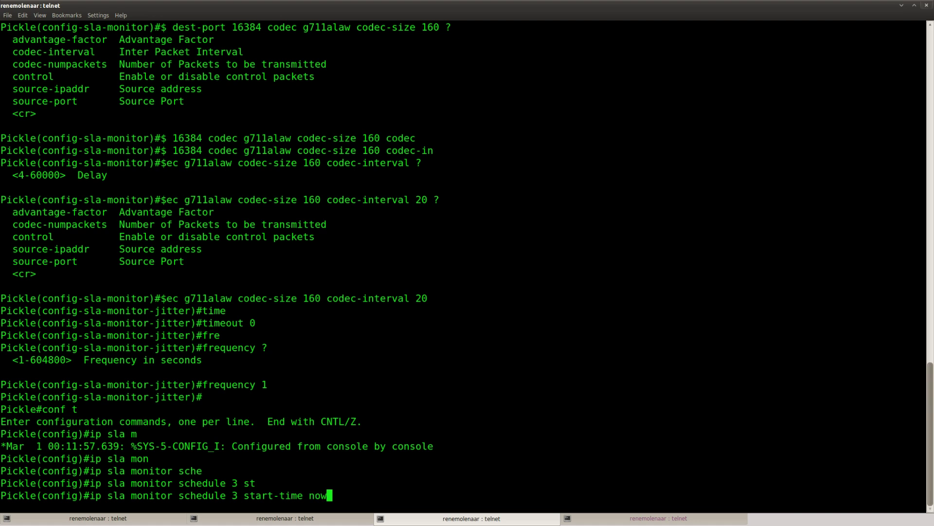
{"action": "type", "text": " life"}
{"action": "key", "text": "Tab"}
{"action": "type", "text": "for"}
{"action": "key", "text": "Tab"}
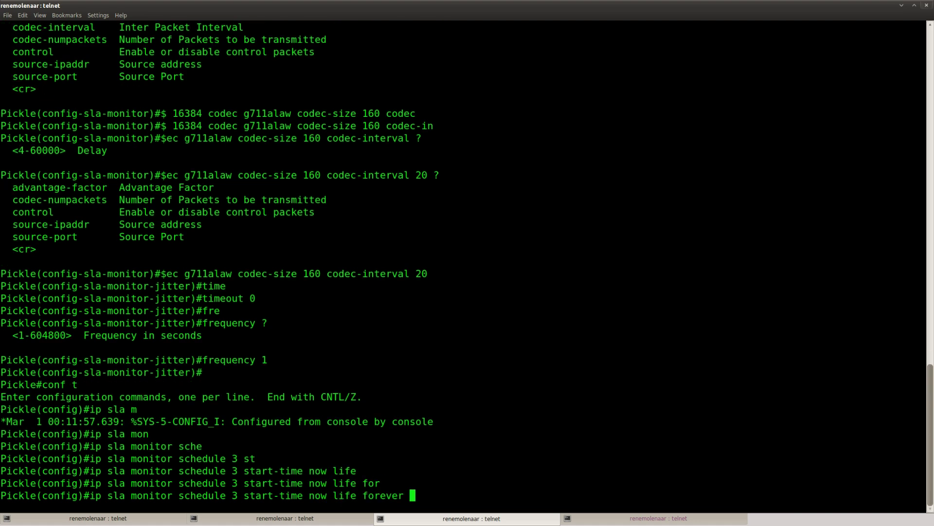
{"action": "key", "text": "Return"}
{"action": "key", "text": "Return"}
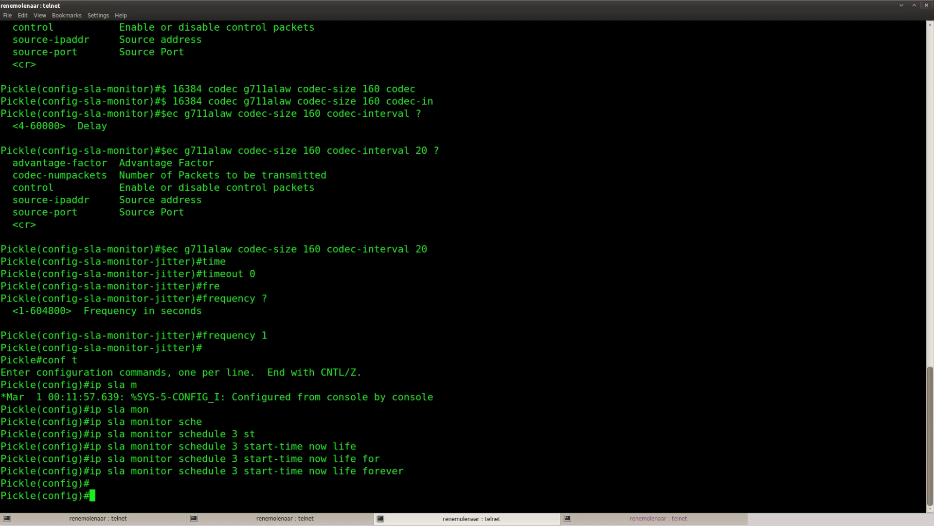
{"action": "key", "text": "Return"}
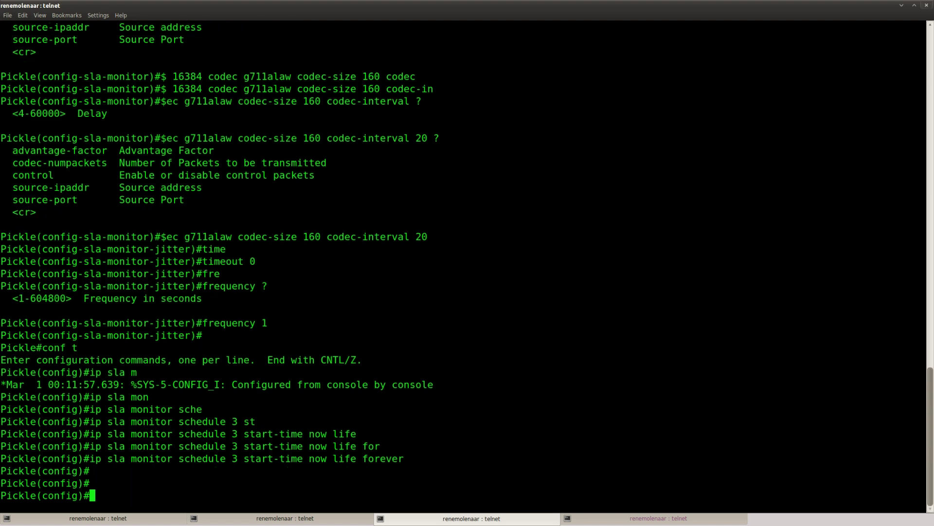
Step: Read the goal 'Configure router Cucumber to respond to the G711 packets', then return to Konsole
{"action": "key", "text": "alt+Tab"}
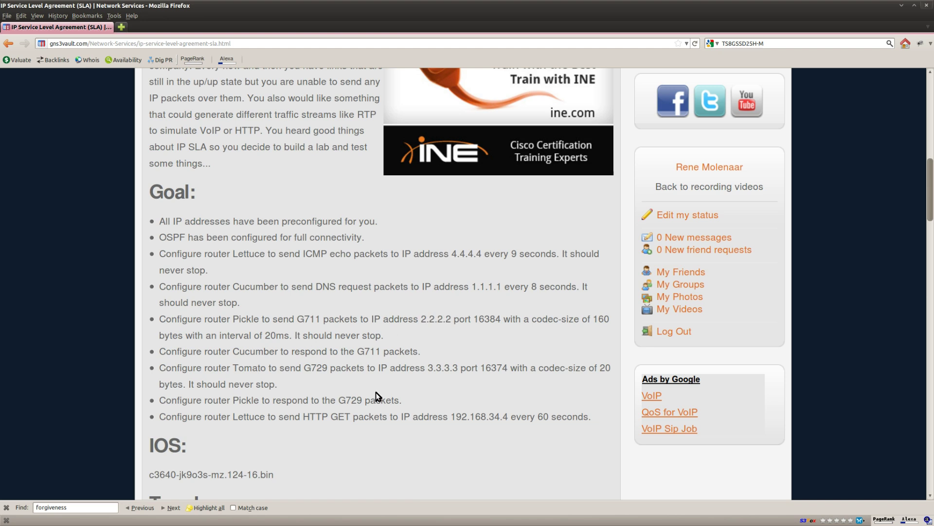
{"action": "left_click_drag", "start_coordinate": [422, 351], "coordinate": [157, 358]}
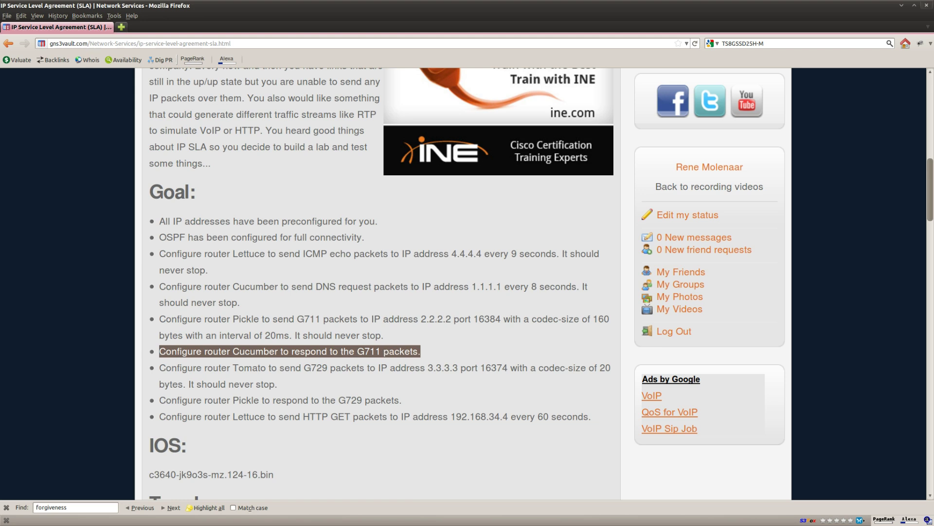
{"action": "key", "text": "alt+Tab"}
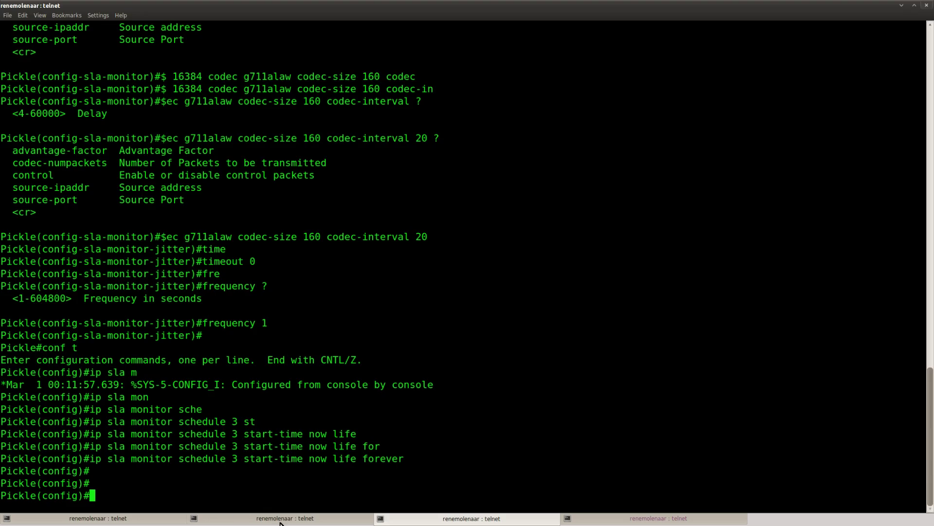
Step: Bring up router Cucumber's session and enter global configuration mode with 'conf t'
{"action": "key", "text": "alt+Tab"}
{"action": "left_click", "coordinate": [128, 523]}
{"action": "left_click", "coordinate": [285, 518]}
{"action": "key", "text": "Return"}
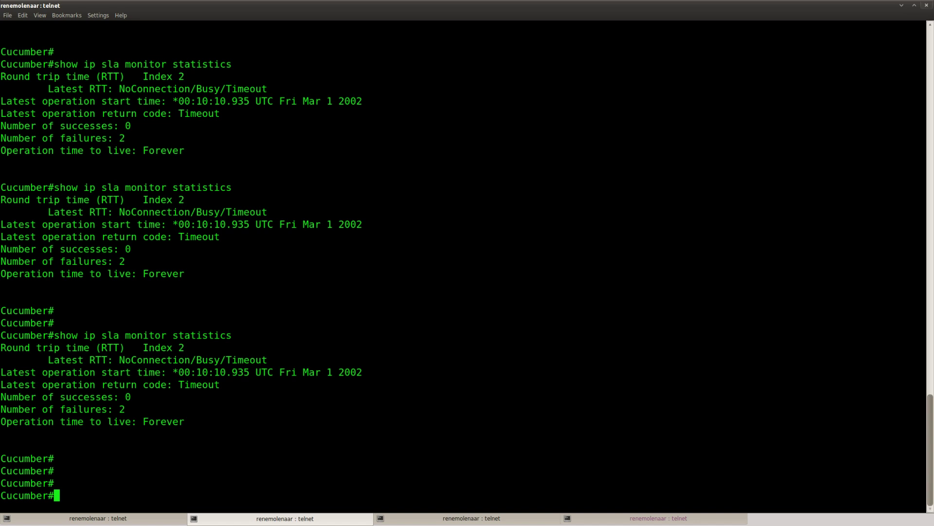
{"action": "key", "text": "Return"}
{"action": "key", "text": "Return"}
{"action": "key", "text": "Return"}
{"action": "key", "text": "Return"}
{"action": "type", "text": "conf t"}
{"action": "key", "text": "Return"}
Step: Enable 'ip sla monitor responder' on Cucumber, then return to Pickle's console
{"action": "type", "text": "ip "}
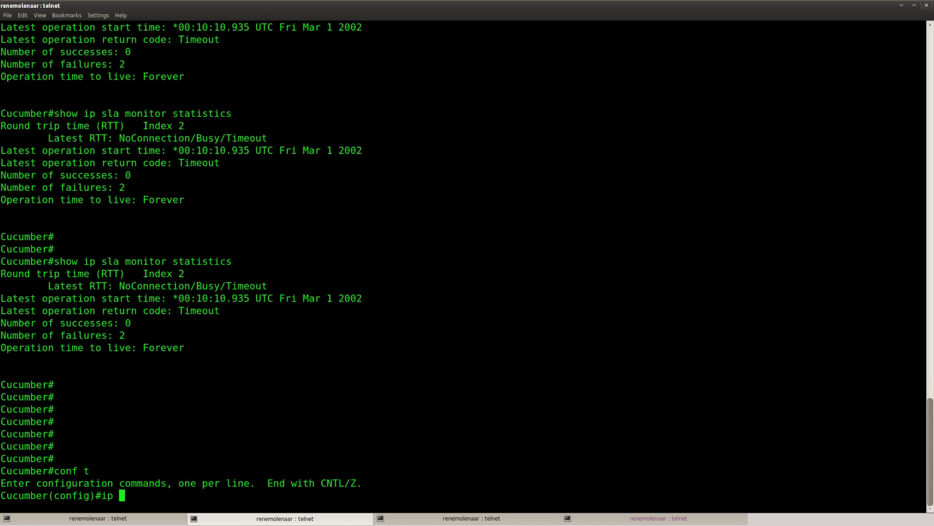
{"action": "type", "text": "sla"}
{"action": "key", "text": "Tab"}
{"action": "type", "text": "mon"}
{"action": "key", "text": "Tab"}
{"action": "type", "text": "res"}
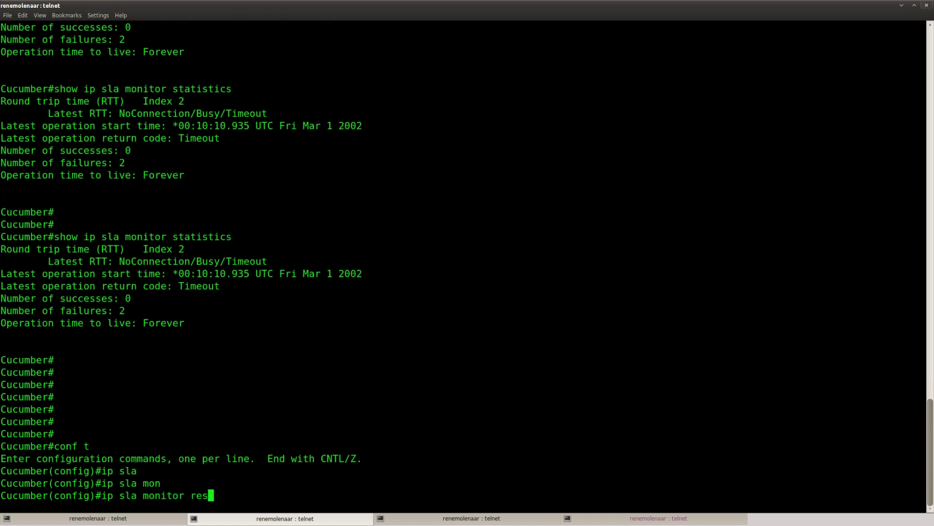
{"action": "key", "text": "Tab"}
{"action": "type", "text": "p"}
{"action": "key", "text": "Tab"}
{"action": "type", "text": "?"}
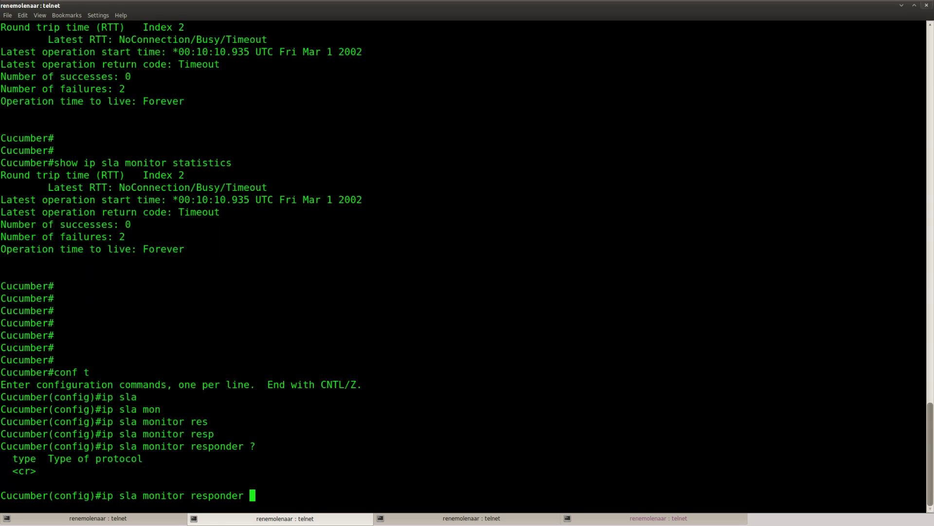
{"action": "key", "text": "Return"}
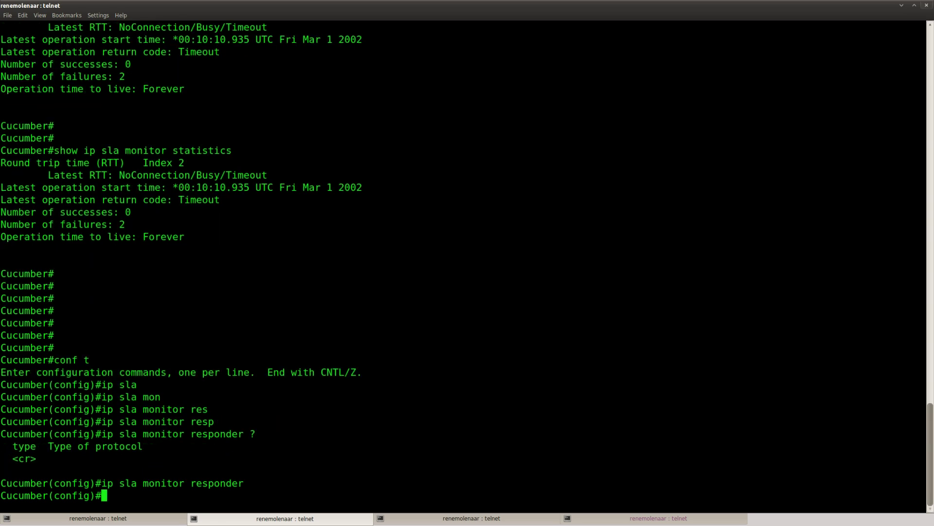
{"action": "key", "text": "Return"}
{"action": "key", "text": "alt+Tab"}
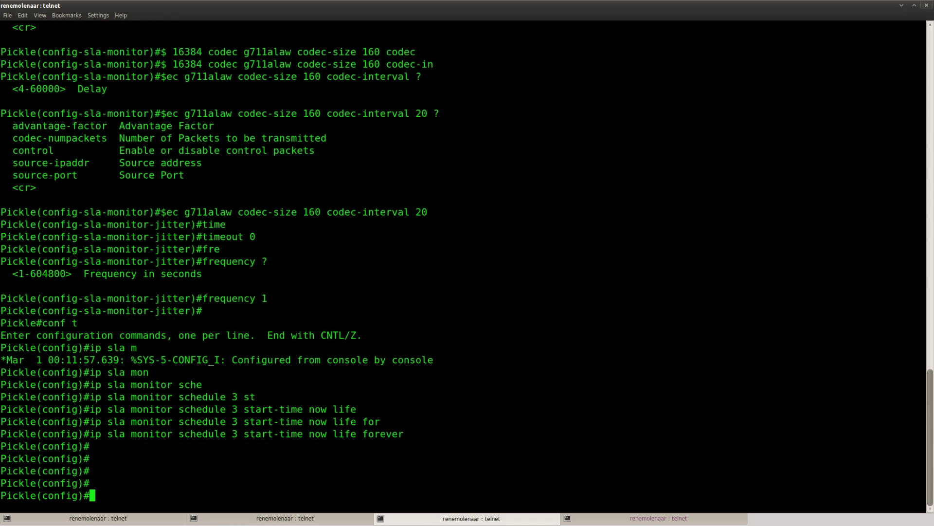
Step: Leave configuration mode and display Pickle's 'show ip sla monitor statistics' output
{"action": "key", "text": "ctrl+z"}
{"action": "type", "text": "sho"}
{"action": "key", "text": "Tab"}
{"action": "type", "text": "ip sla"}
{"action": "key", "text": "Tab"}
{"action": "type", "text": "mo"}
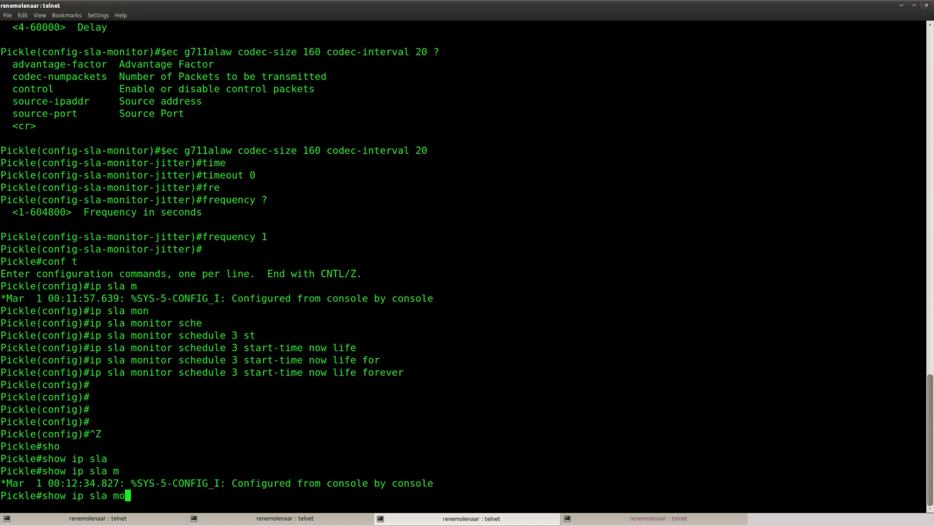
{"action": "type", "text": "n"}
{"action": "key", "text": "Tab"}
{"action": "type", "text": "??"}
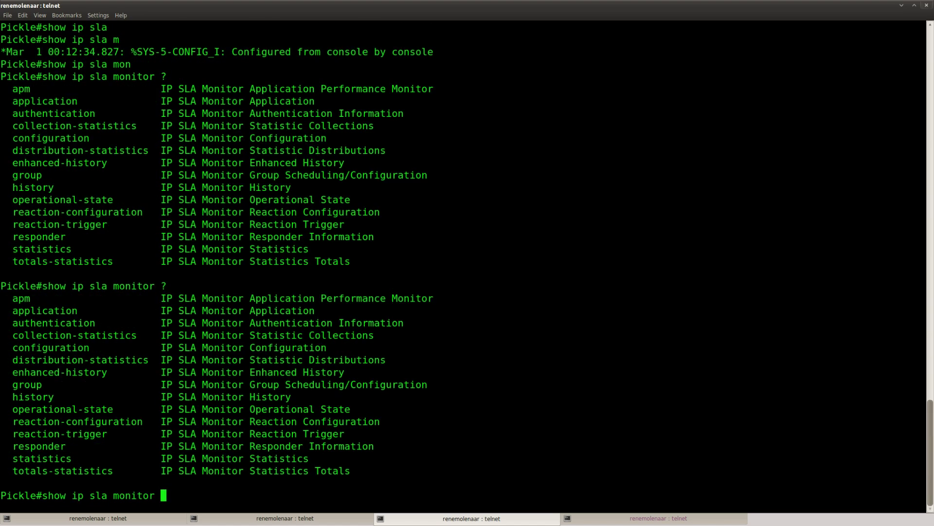
{"action": "type", "text": "st"}
{"action": "key", "text": "Tab"}
{"action": "key", "text": "Return"}
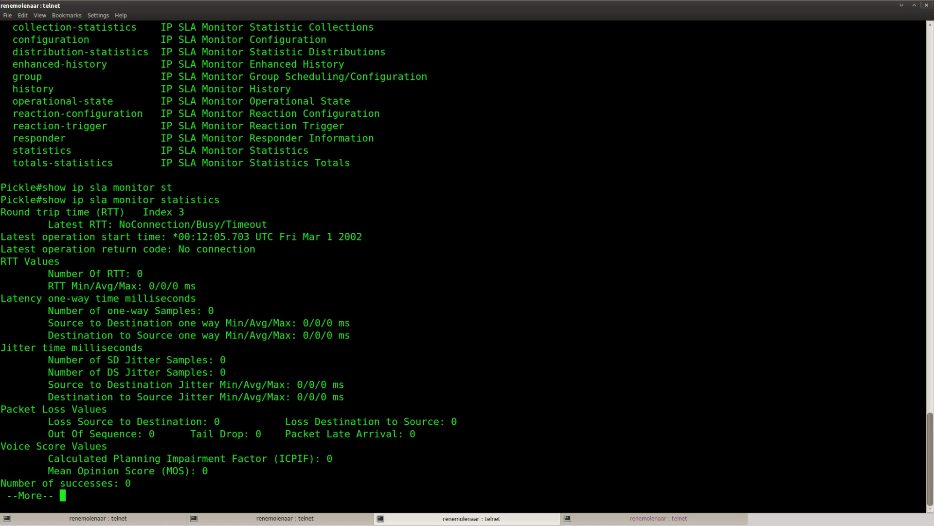
{"action": "key", "text": "space"}
{"action": "key", "text": "Return"}
Step: Rerun the statistics and check the latest start time and 'No connection' return code
{"action": "scroll", "coordinate": [298, 383], "scroll_direction": "up", "scroll_amount": 1}
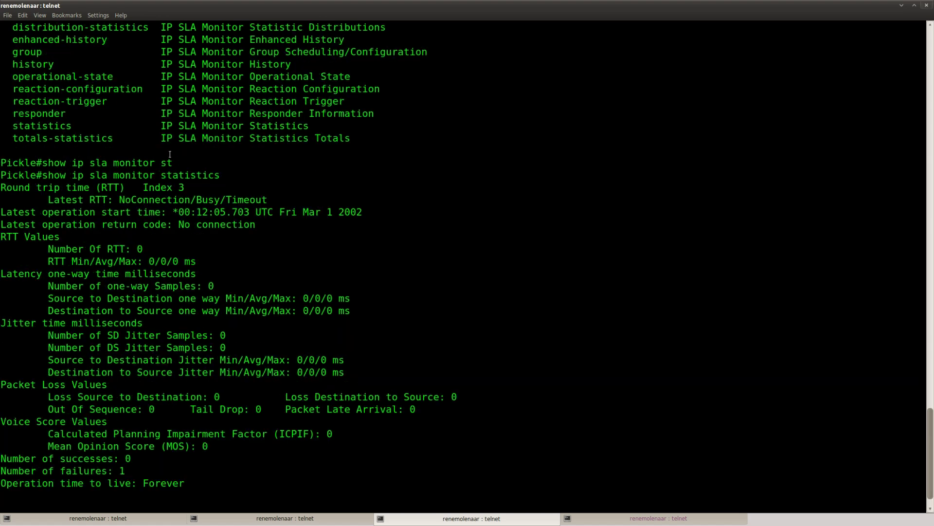
{"action": "left_click_drag", "start_coordinate": [215, 174], "coordinate": [42, 175]}
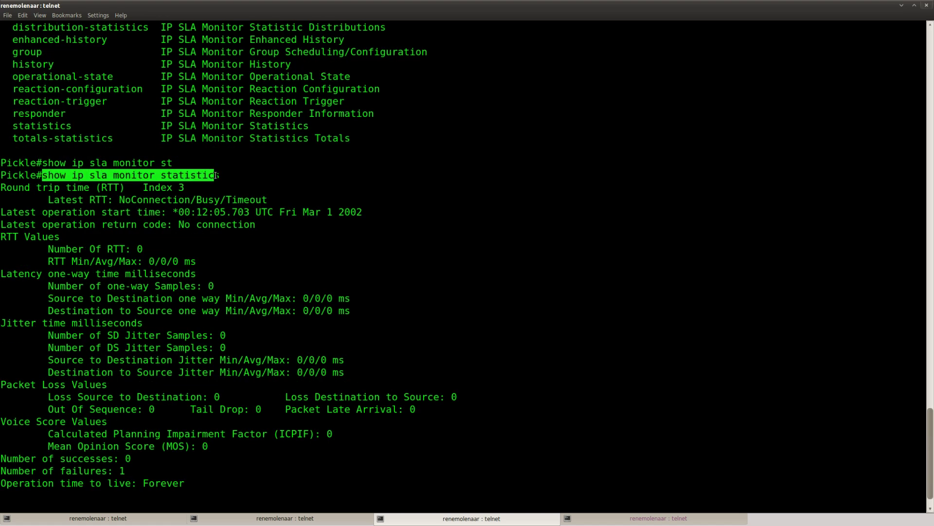
{"action": "left_click_drag", "start_coordinate": [220, 175], "coordinate": [1, 176]}
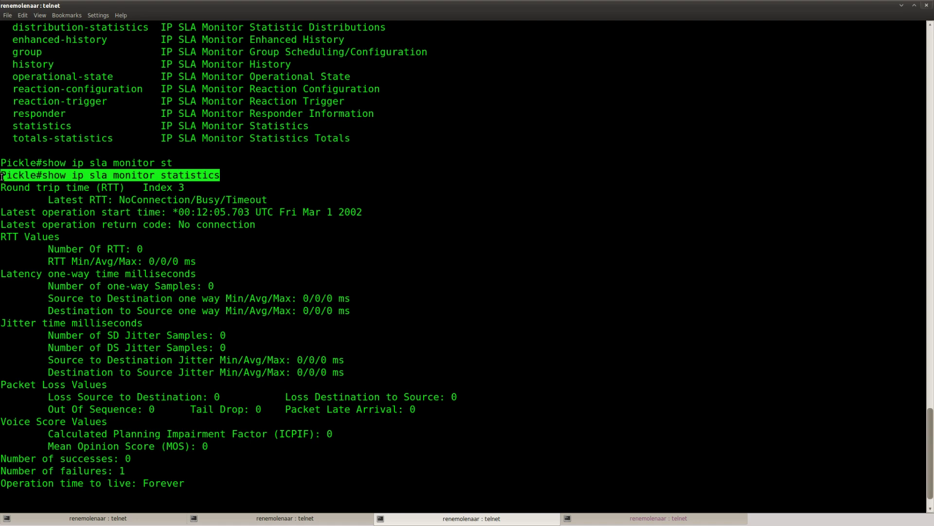
{"action": "left_click", "coordinate": [285, 251]}
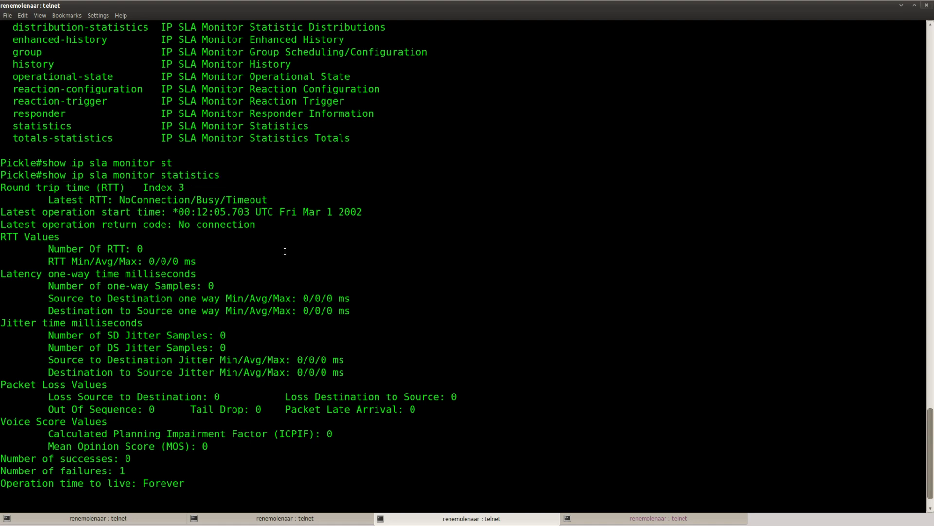
{"action": "key", "text": "Return"}
{"action": "key", "text": "Return"}
{"action": "key", "text": "Return"}
{"action": "key", "text": "Return"}
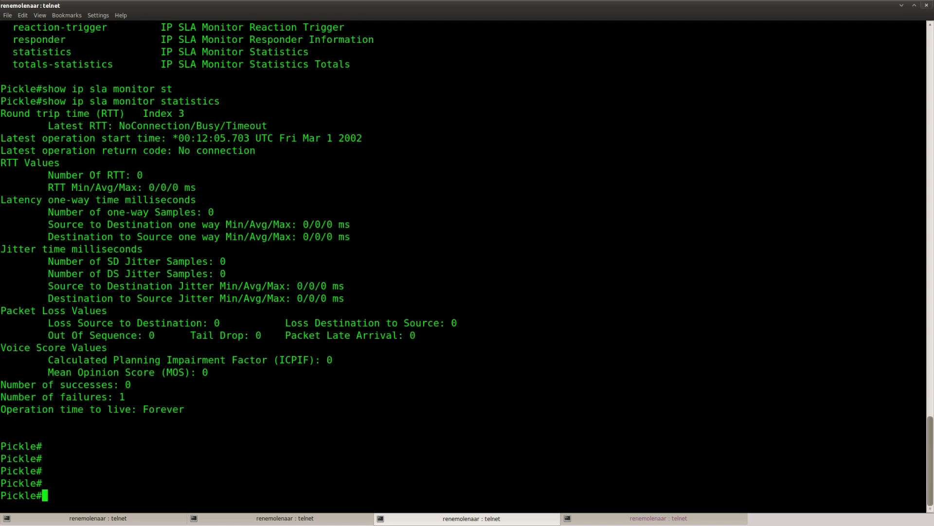
{"action": "key", "text": "Up"}
{"action": "key", "text": "Return"}
{"action": "key", "text": "space"}
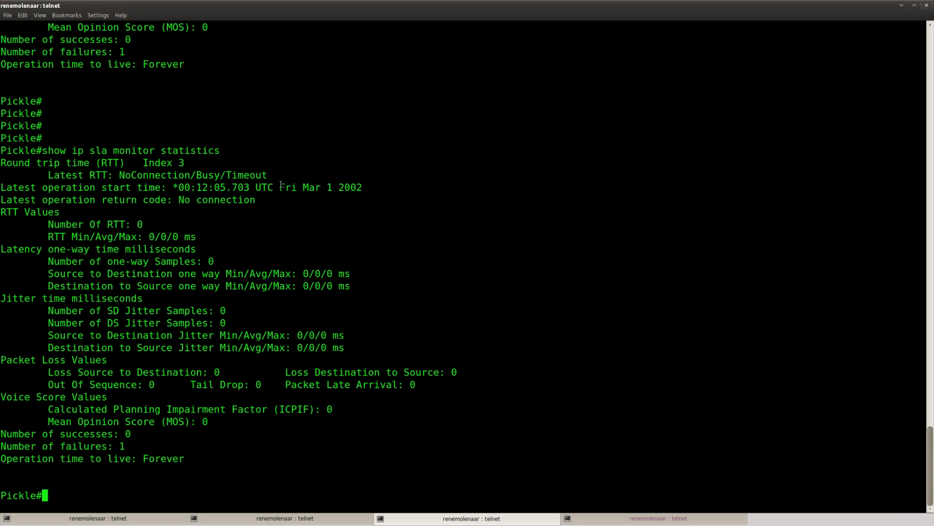
{"action": "triple_click", "coordinate": [213, 191]}
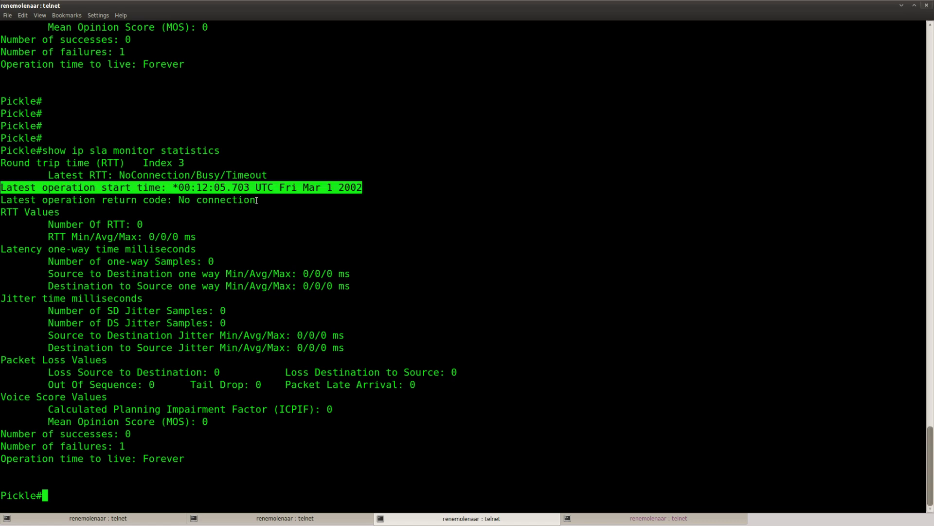
{"action": "left_click_drag", "start_coordinate": [257, 199], "coordinate": [3, 201]}
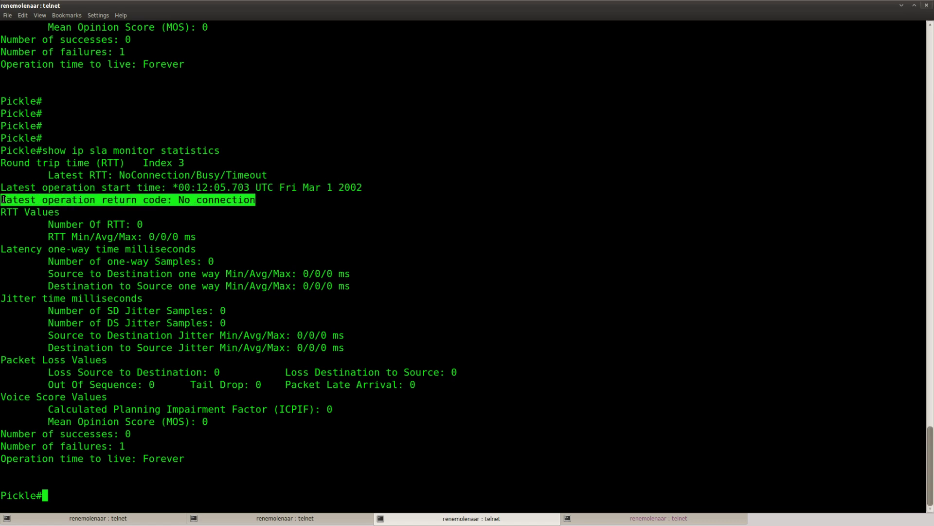
{"action": "key", "text": "Return"}
Step: Ping 2.2.2.2 from Pickle to confirm it is reachable
{"action": "type", "text": "pin"}
{"action": "key", "text": "Tab"}
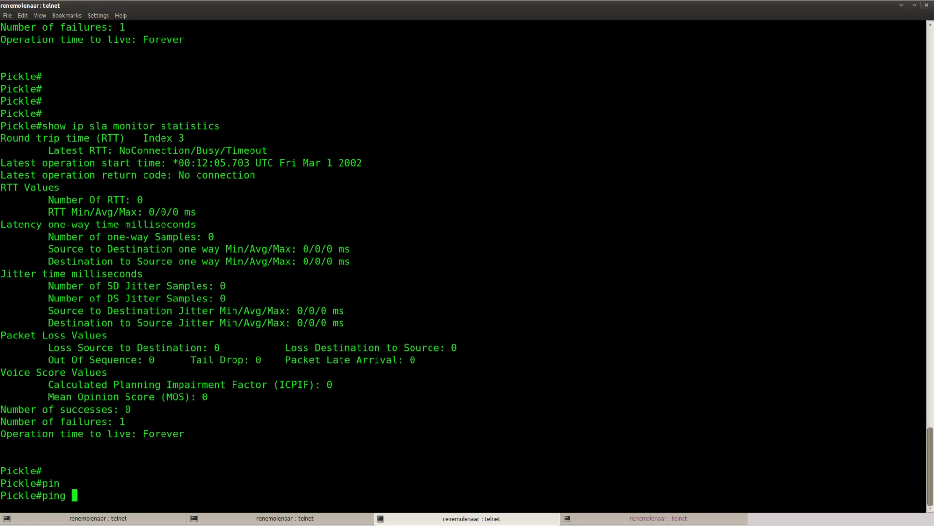
{"action": "type", "text": "2.2.2.2"}
{"action": "key", "text": "Return"}
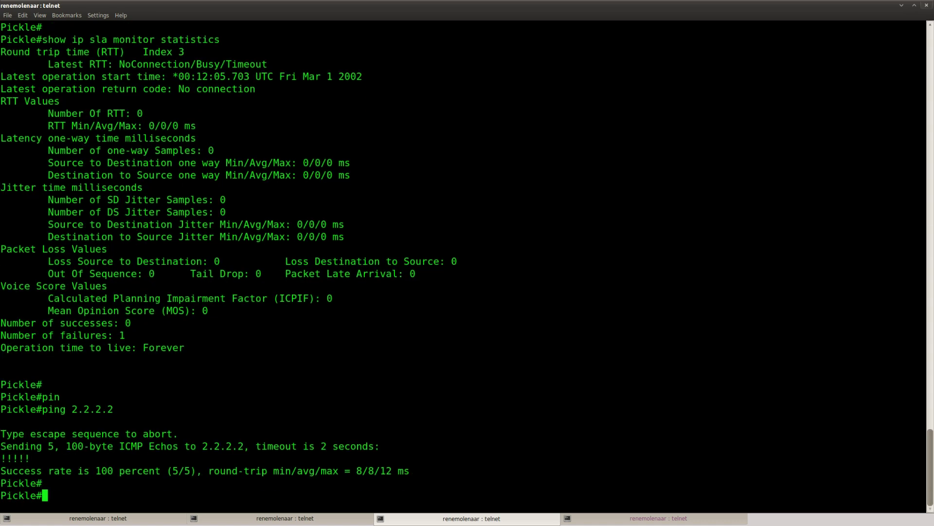
Step: Review Pickle's running configuration and copy the jitter destination port 16384
{"action": "type", "text": "show run"}
{"action": "key", "text": "Return"}
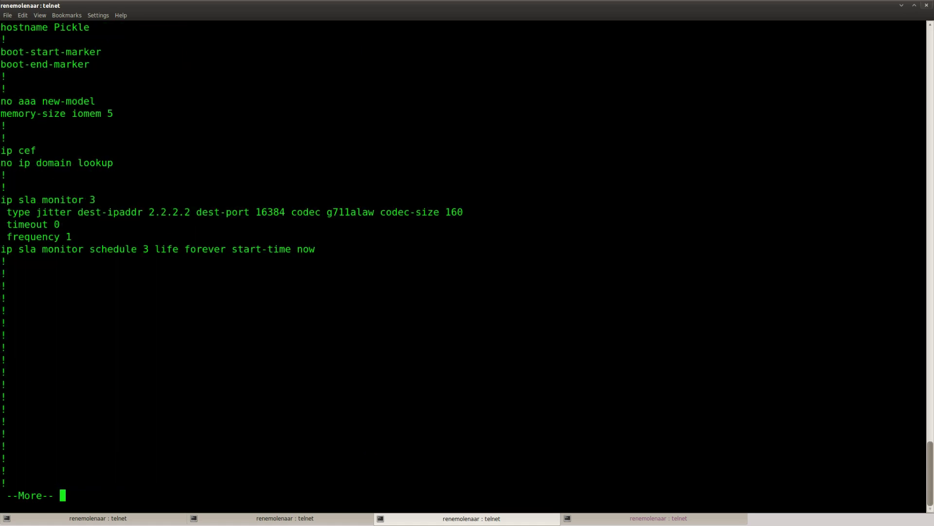
{"action": "left_click_drag", "start_coordinate": [147, 208], "coordinate": [206, 212]}
{"action": "left_click", "coordinate": [212, 228]}
{"action": "left_click_drag", "start_coordinate": [300, 212], "coordinate": [280, 210]}
{"action": "double_click", "coordinate": [268, 212]}
{"action": "right_click", "coordinate": [264, 213]}
{"action": "left_click", "coordinate": [285, 220]}
{"action": "key", "text": "space"}
{"action": "key", "text": "q"}
{"action": "key", "text": "Return"}
{"action": "key", "text": "Return"}
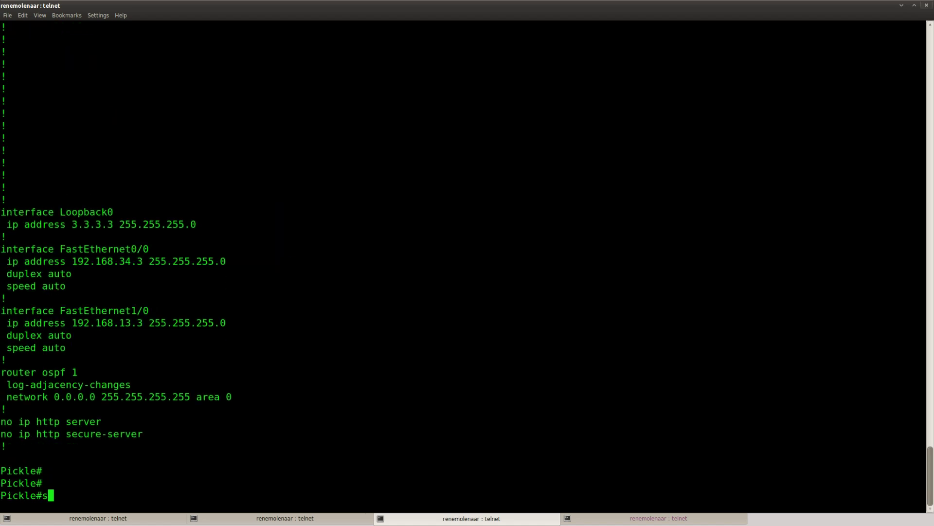
Step: Display Pickle's IP SLA monitor statistics again
{"action": "type", "text": "sho"}
{"action": "key", "text": "Tab"}
{"action": "type", "text": "ip sla"}
{"action": "key", "text": "Tab"}
{"action": "type", "text": "mon"}
{"action": "key", "text": "Tab"}
{"action": "type", "text": "st"}
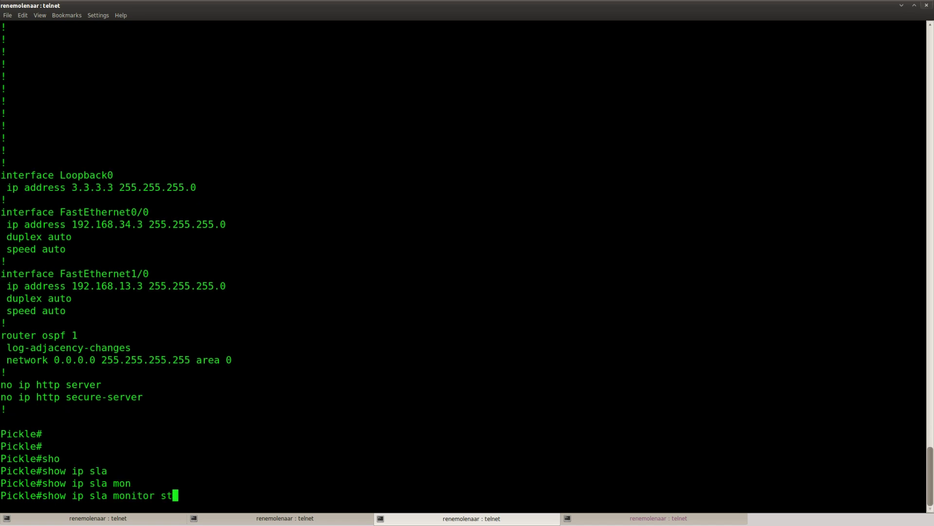
{"action": "key", "text": "Tab"}
{"action": "key", "text": "Return"}
{"action": "key", "text": "space"}
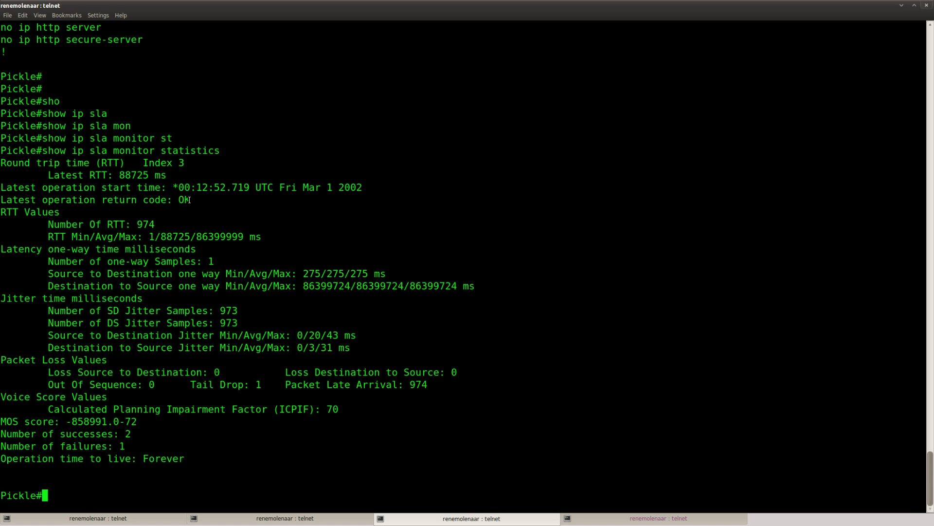
Step: Inspect the OK return code, RTT values, one-way latency and MOS score lines
{"action": "left_click_drag", "start_coordinate": [189, 200], "coordinate": [45, 199]}
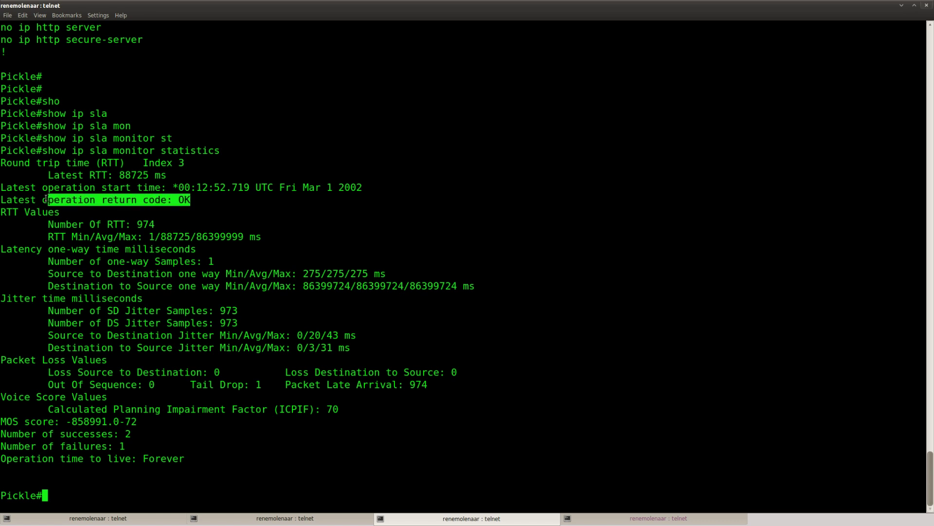
{"action": "left_click_drag", "start_coordinate": [187, 203], "coordinate": [63, 213]}
{"action": "left_click", "coordinate": [55, 220]}
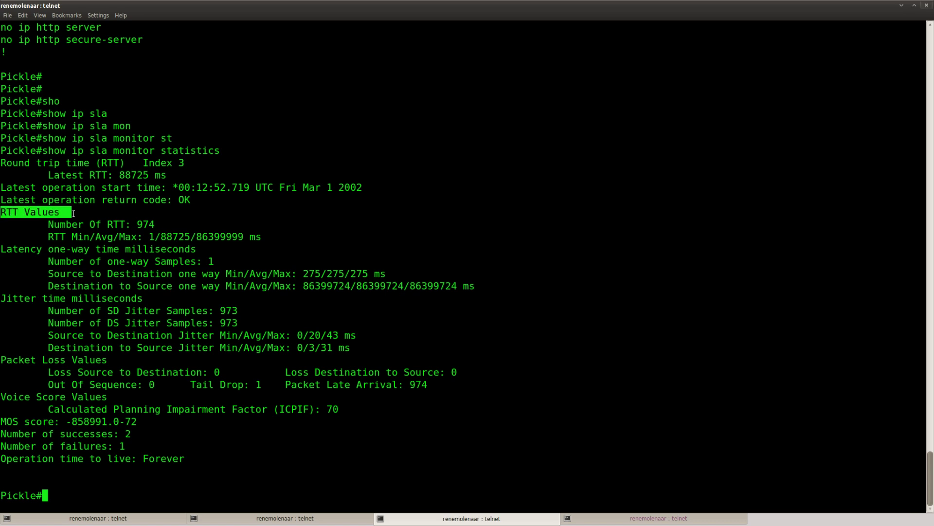
{"action": "left_click", "coordinate": [104, 235]}
{"action": "left_click_drag", "start_coordinate": [48, 249], "coordinate": [203, 249]}
{"action": "left_click", "coordinate": [319, 258]}
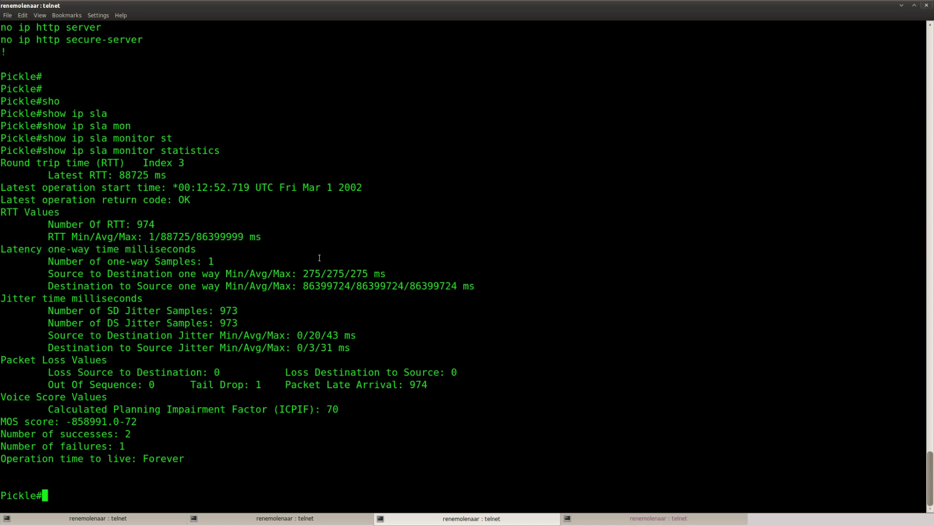
{"action": "left_click_drag", "start_coordinate": [347, 273], "coordinate": [80, 275]}
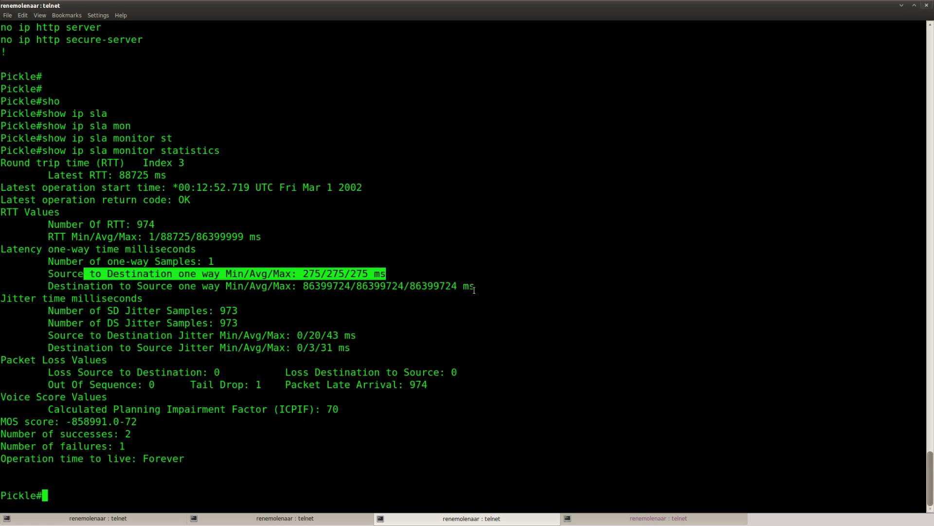
{"action": "left_click_drag", "start_coordinate": [475, 286], "coordinate": [74, 279]}
{"action": "left_click", "coordinate": [83, 437]}
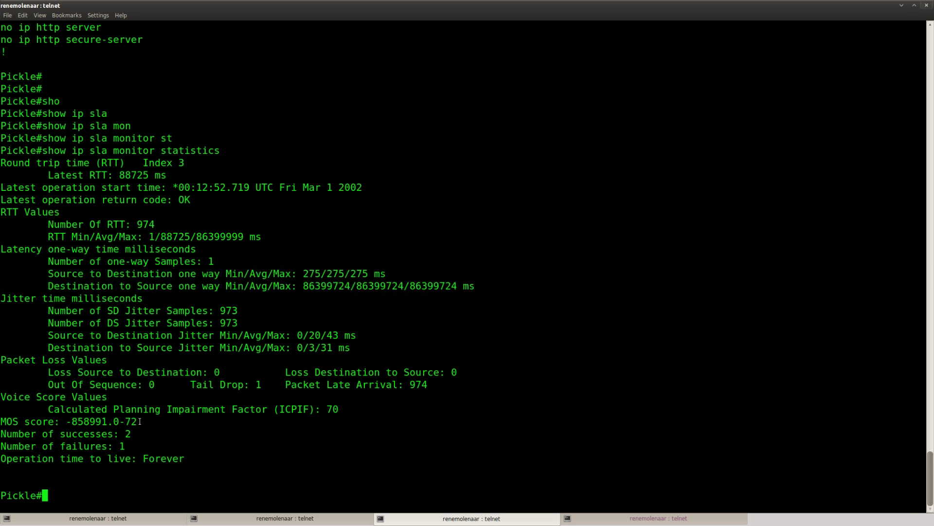
{"action": "left_click_drag", "start_coordinate": [139, 421], "coordinate": [1, 421]}
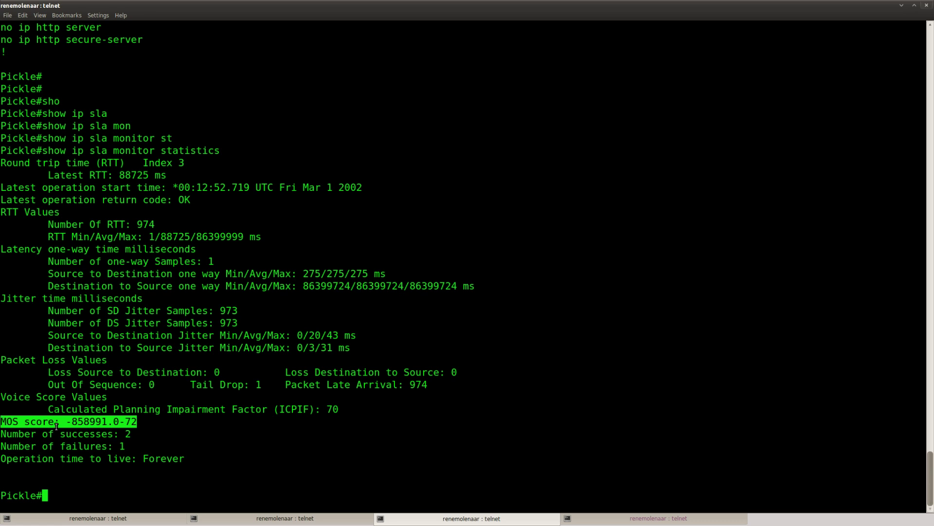
{"action": "left_click", "coordinate": [175, 440]}
Step: Rerun the statistics until entry 3 reports 3 successes and 1 failure
{"action": "key", "text": "Up"}
{"action": "key", "text": "Return"}
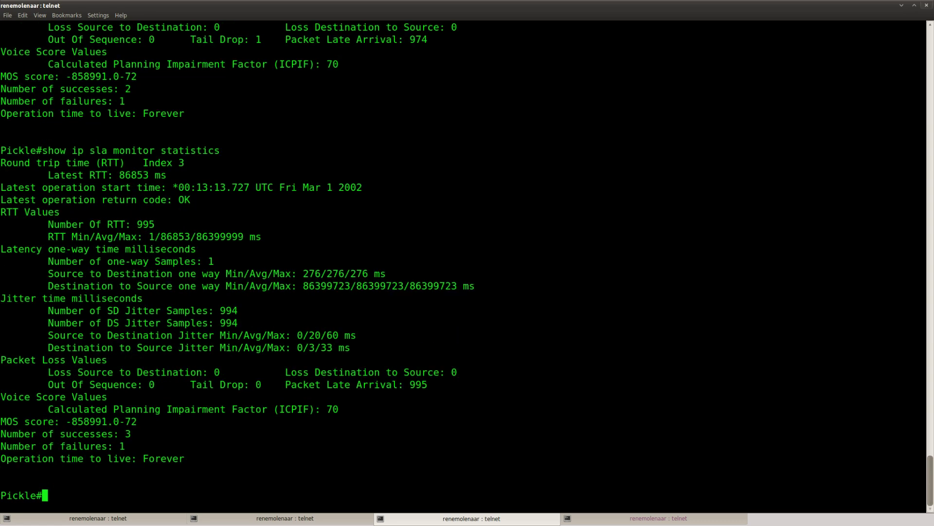
{"action": "key", "text": "Up"}
{"action": "key", "text": "Return"}
{"action": "key", "text": "space"}
{"action": "key", "text": "Return"}
{"action": "key", "text": "Up"}
{"action": "key", "text": "Return"}
{"action": "key", "text": "space"}
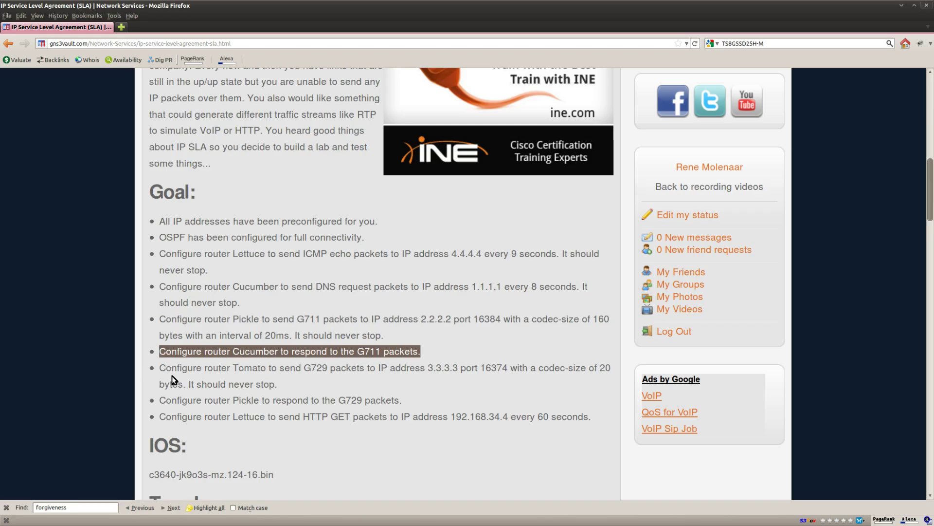
Step: Select the Tomato G729 task sentence and its port number 16374 on the lab page
{"action": "left_click_drag", "start_coordinate": [278, 385], "coordinate": [161, 369]}
{"action": "left_click_drag", "start_coordinate": [305, 368], "coordinate": [418, 369]}
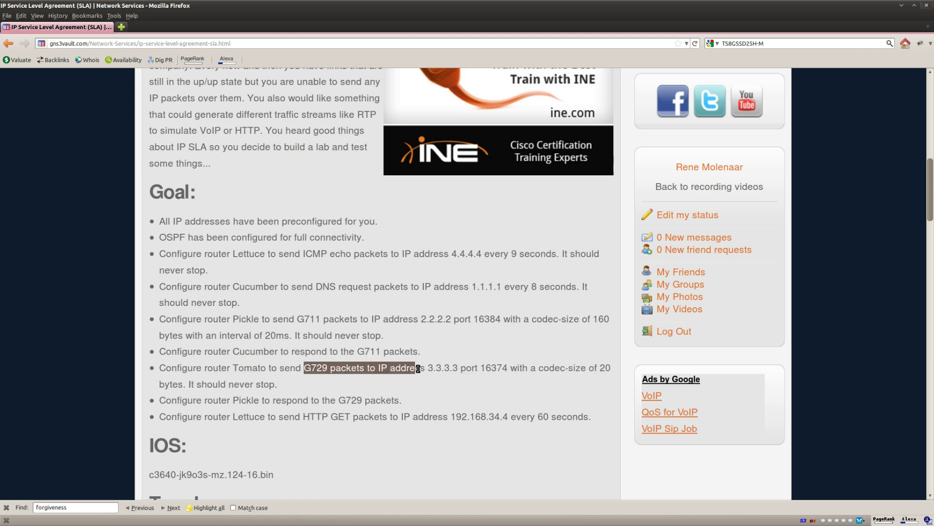
{"action": "double_click", "coordinate": [494, 369]}
{"action": "right_click", "coordinate": [501, 369]}
{"action": "left_click", "coordinate": [506, 372]}
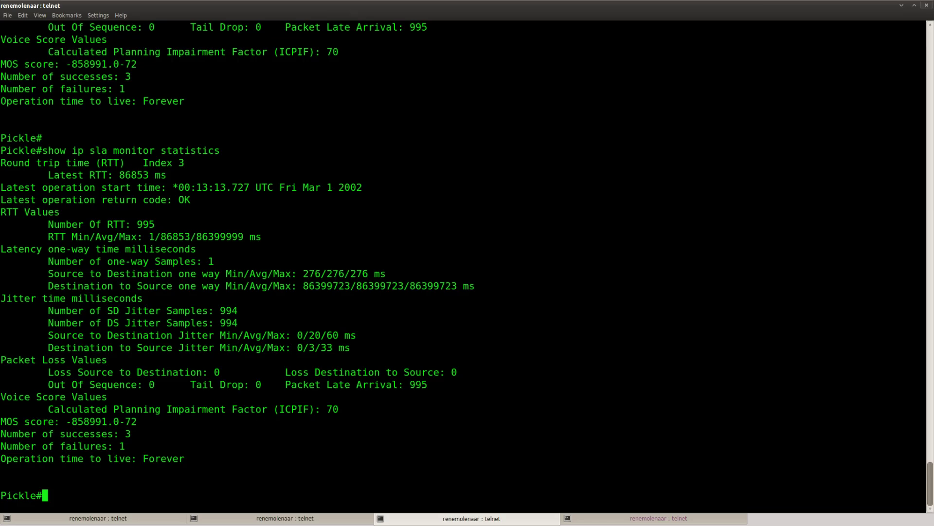
{"action": "key", "text": "alt+Tab"}
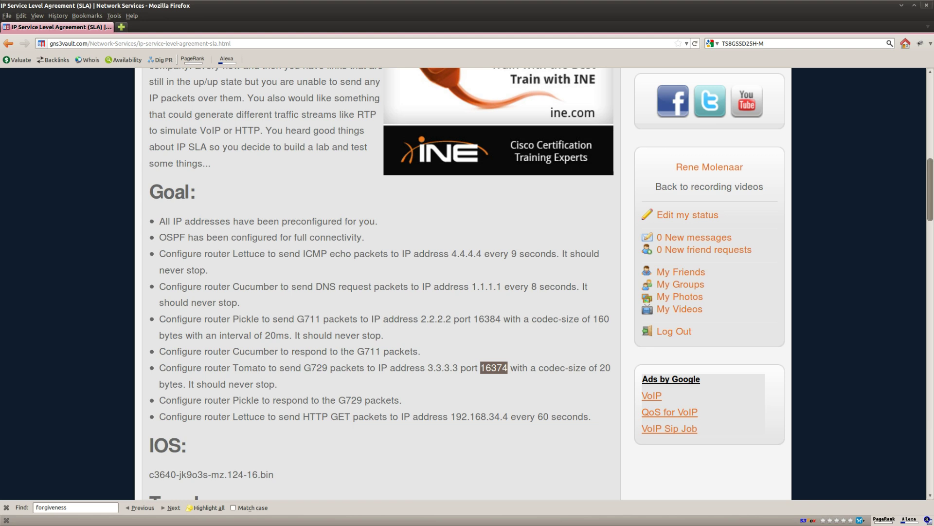
{"action": "key", "text": "alt+Tab"}
Step: On Tomato, enter privileged and global configuration modes and create 'ip sla monitor 4'
{"action": "left_click", "coordinate": [608, 518]}
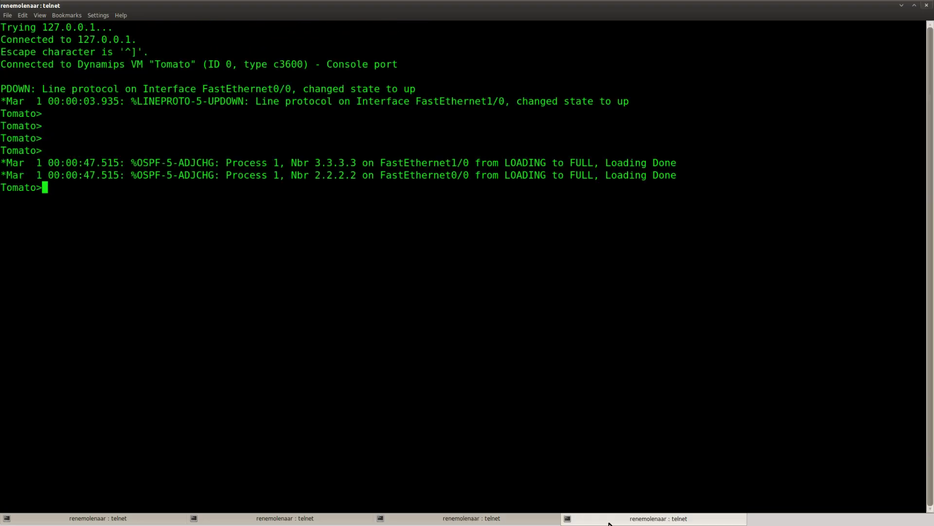
{"action": "type", "text": "ena"}
{"action": "key", "text": "Return"}
{"action": "type", "text": "conf t"}
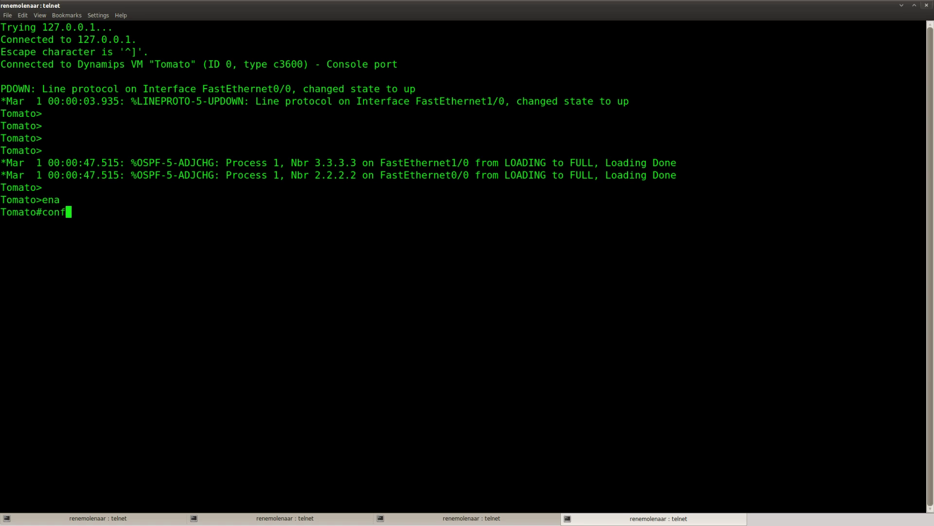
{"action": "key", "text": "Return"}
{"action": "type", "text": "ip sla mon"}
{"action": "key", "text": "Tab"}
{"action": "type", "text": "4"}
{"action": "key", "text": "Tab"}
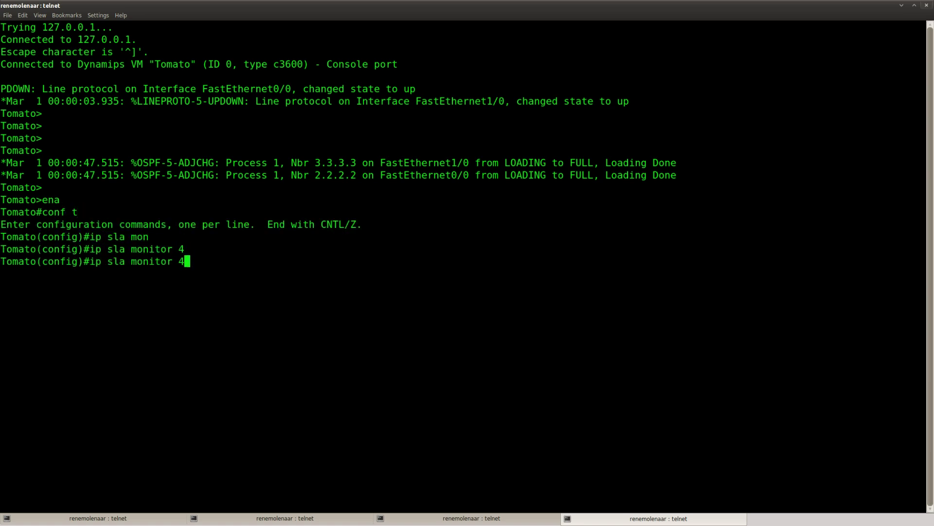
{"action": "key", "text": "Return"}
{"action": "key", "text": "Return"}
{"action": "key", "text": "Return"}
Step: Define a jitter probe to destination 3.3.3.3 port 16374
{"action": "type", "text": "ty"}
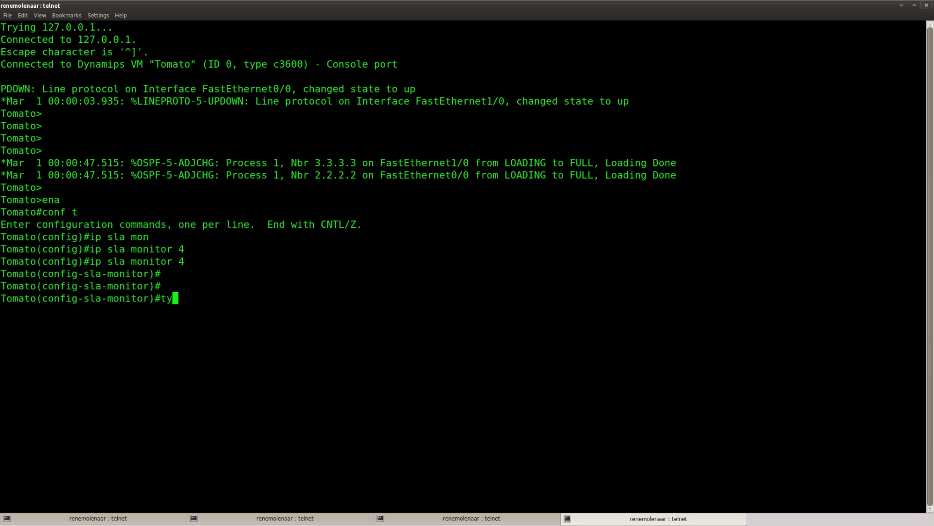
{"action": "key", "text": "Tab"}
{"action": "type", "text": "ji"}
{"action": "key", "text": "Tab"}
{"action": "type", "text": "de"}
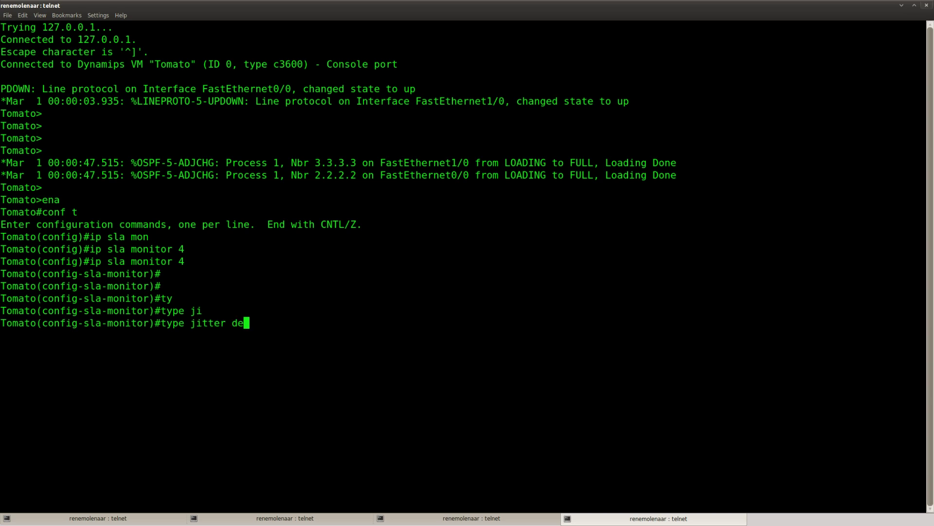
{"action": "type", "text": "st"}
{"action": "key", "text": "Tab"}
{"action": "type", "text": "3"}
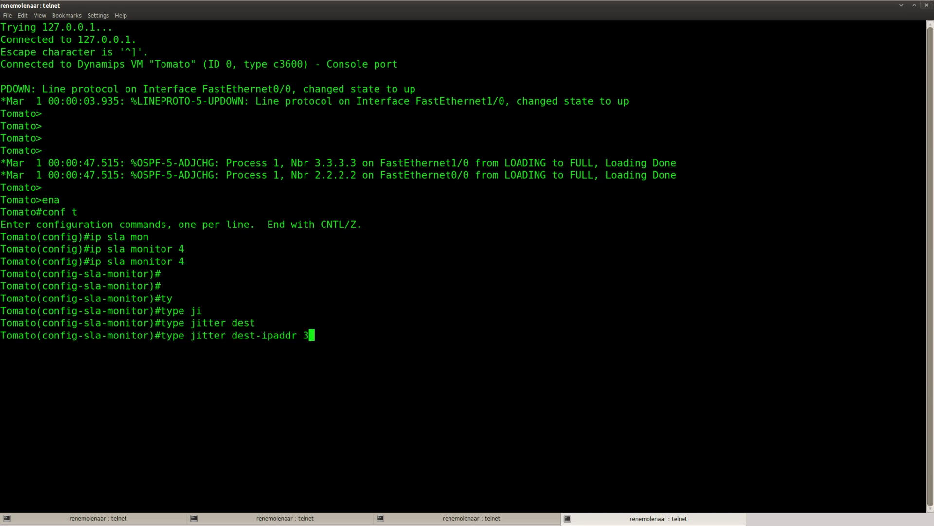
{"action": "type", "text": ".3.3.3 dest"}
{"action": "key", "text": "Tab"}
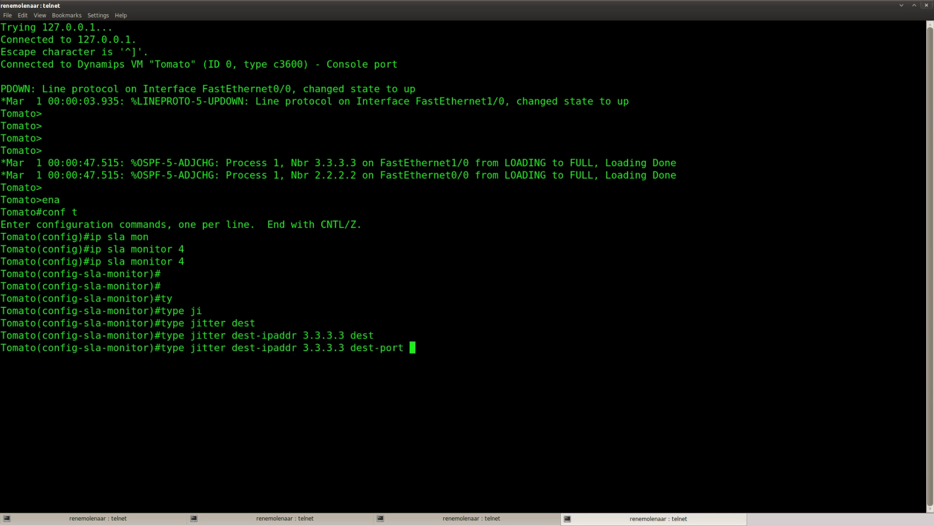
{"action": "type", "text": "16374 code"}
{"action": "key", "text": "Tab"}
Step: Add codec g729a with codec-size 20 and codec-interval 20 to the jitter probe
{"action": "type", "text": "?"}
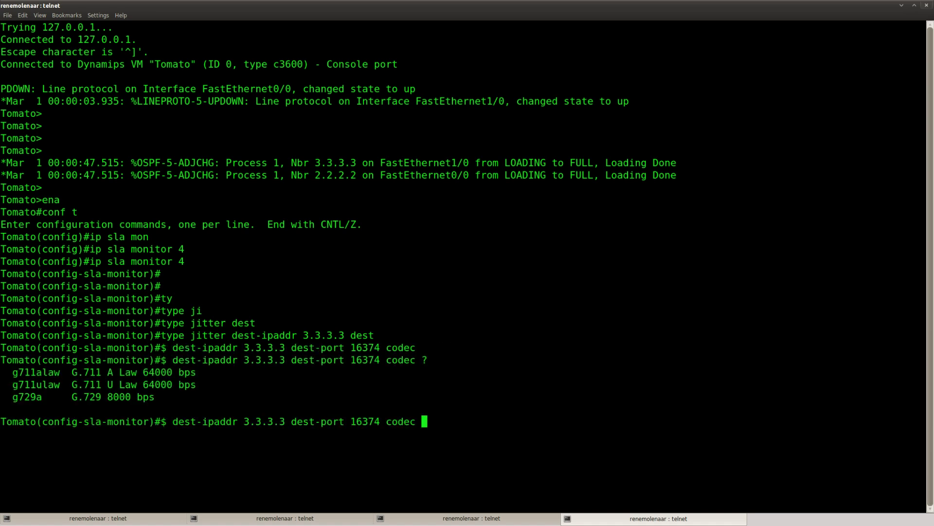
{"action": "type", "text": "g72"}
{"action": "key", "text": "Tab"}
{"action": "type", "text": "?"}
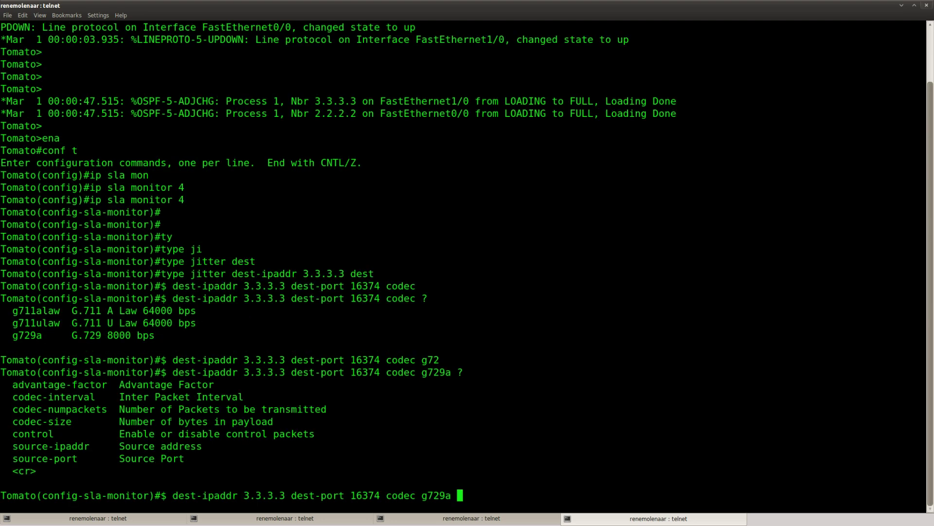
{"action": "type", "text": "codec"}
{"action": "key", "text": "Tab"}
{"action": "type", "text": "-"}
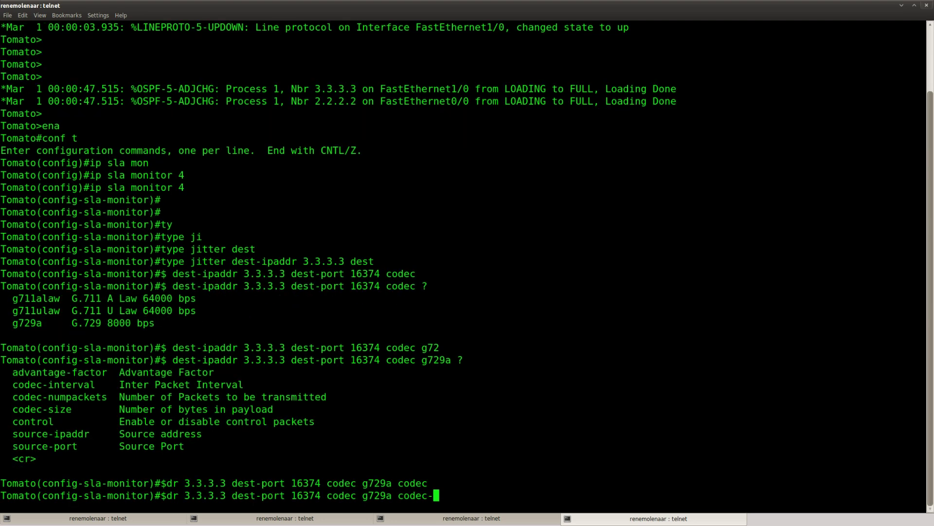
{"action": "type", "text": "size"}
{"action": "key", "text": "Tab"}
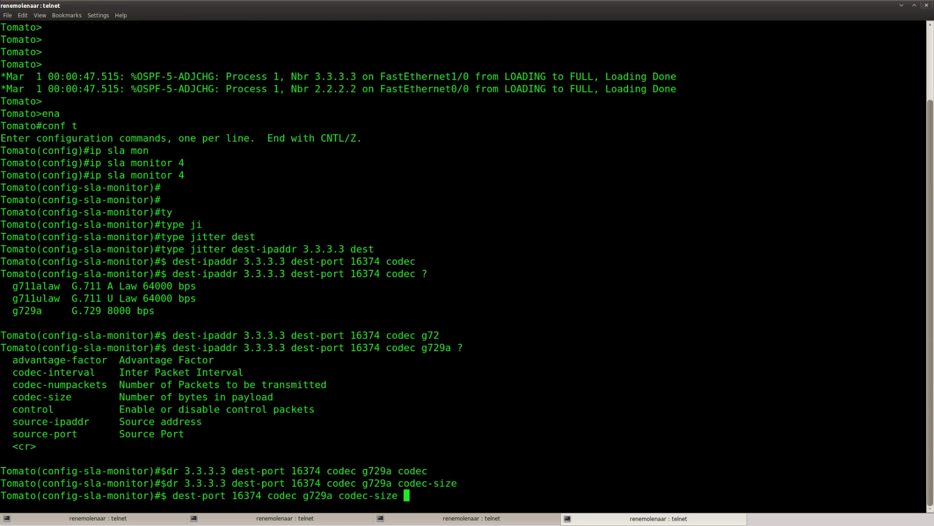
{"action": "type", "text": "20"}
{"action": "type", "text": " codec"}
{"action": "key", "text": "Tab"}
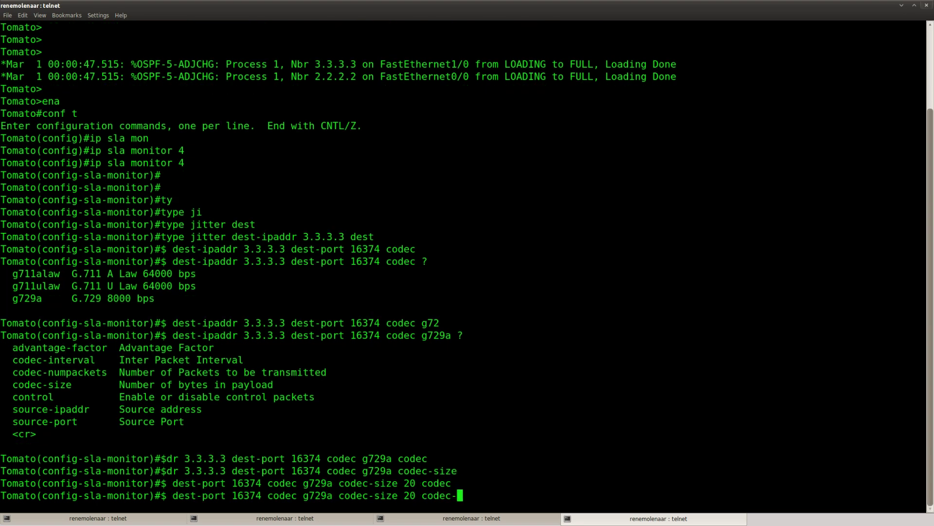
{"action": "type", "text": "-in"}
{"action": "key", "text": "Tab"}
{"action": "type", "text": "20"}
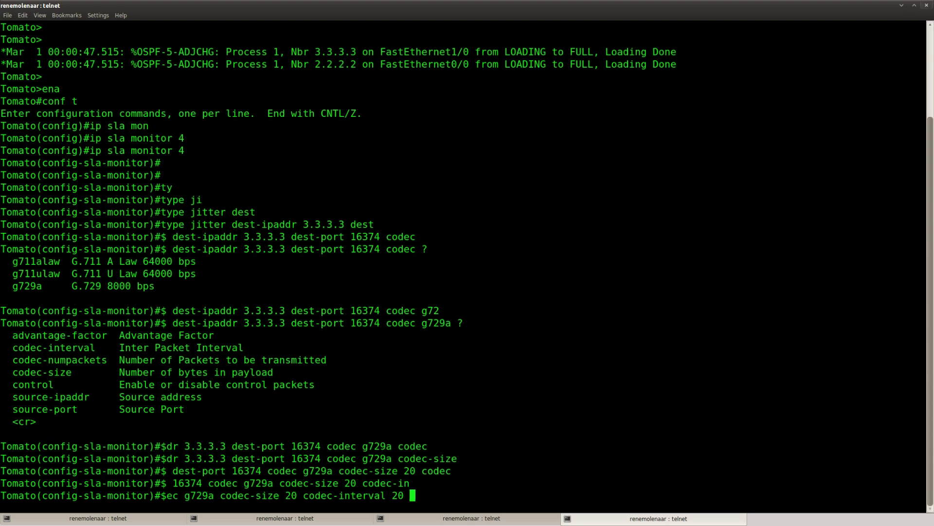
{"action": "key", "text": "BackSpace"}
{"action": "key", "text": "BackSpace"}
{"action": "key", "text": "BackSpace"}
{"action": "type", "text": "?20 ?"}
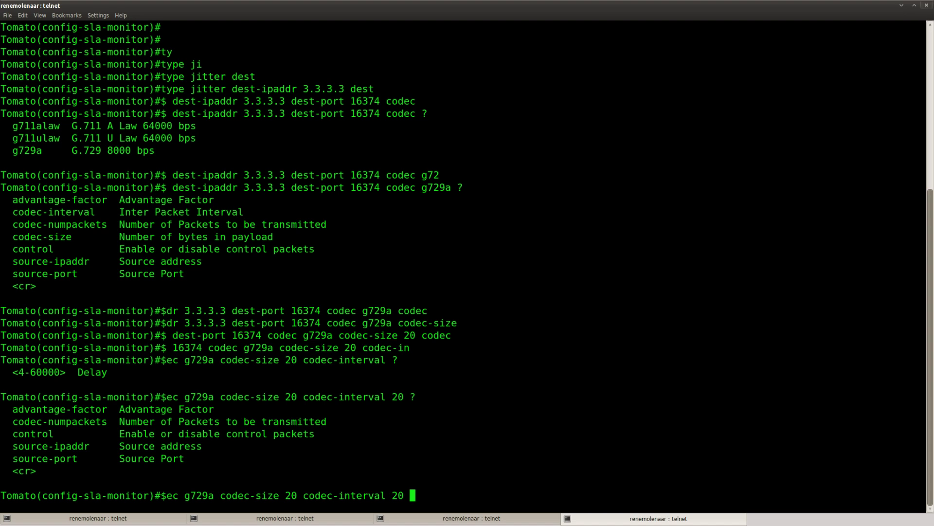
{"action": "key", "text": "Return"}
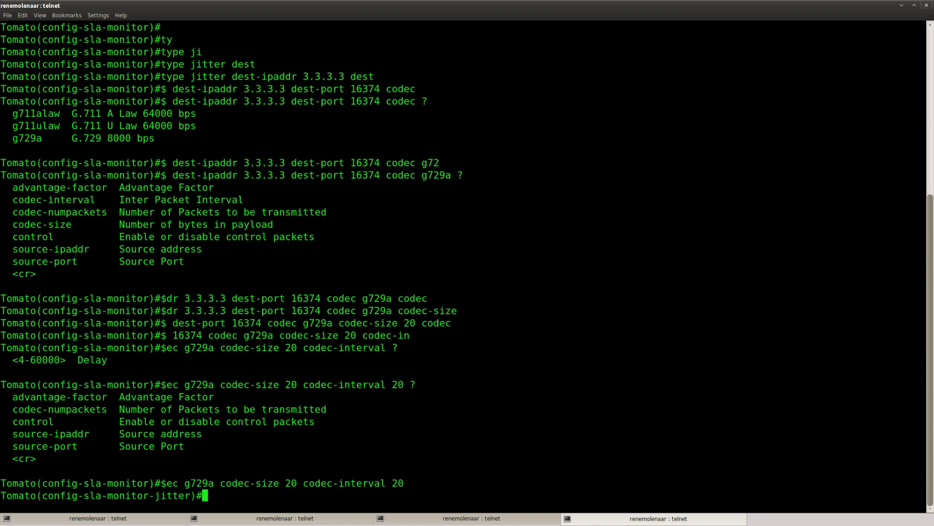
Step: Set the probe timeout to 0 and frequency to 1, then exit configuration
{"action": "key", "text": "Return"}
{"action": "key", "text": "Return"}
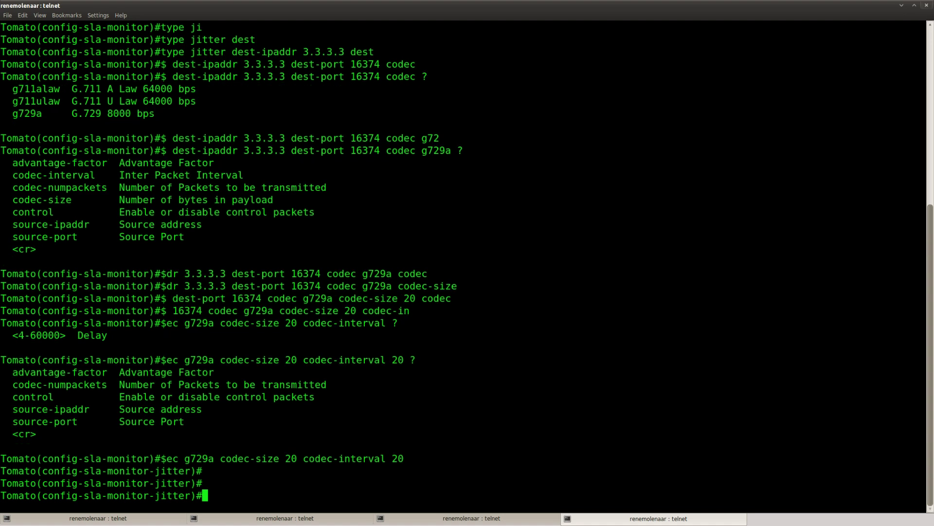
{"action": "type", "text": "timeou"}
{"action": "key", "text": "Tab"}
{"action": "type", "text": "0"}
{"action": "key", "text": "Return"}
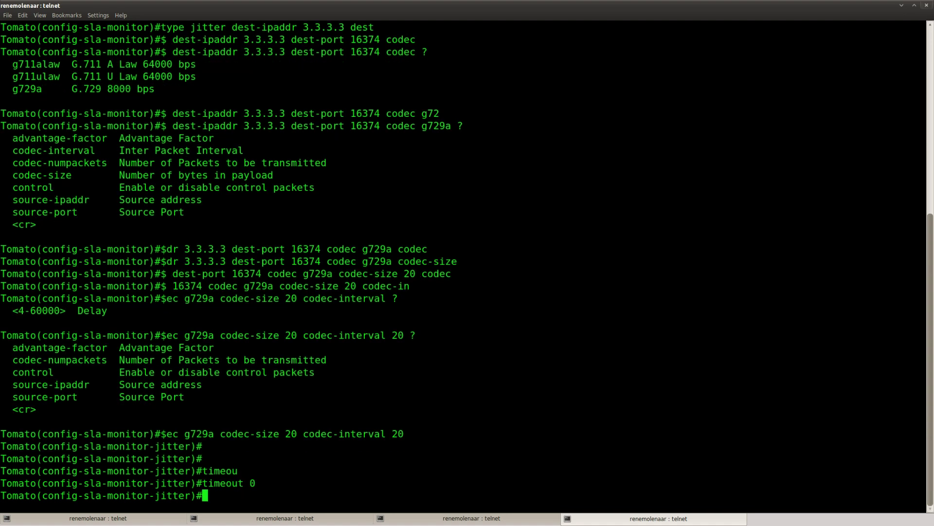
{"action": "type", "text": "fre"}
{"action": "key", "text": "Tab"}
{"action": "type", "text": "1"}
{"action": "key", "text": "Return"}
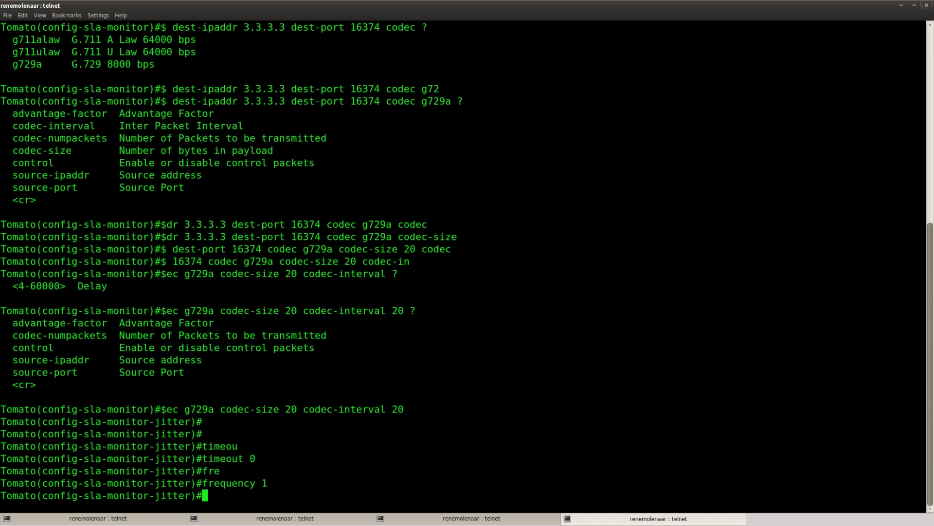
{"action": "key", "text": "ctrl+z"}
Step: On Tomato, schedule IP SLA monitor operation 4 to start now with life forever
{"action": "type", "text": "conf t"}
{"action": "key", "text": "Return"}
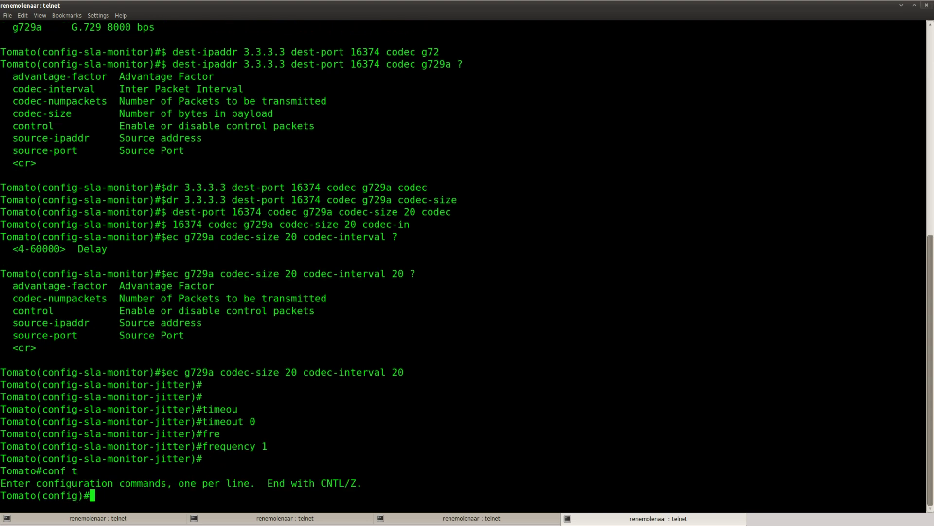
{"action": "type", "text": "ip sla"}
{"action": "key", "text": "Tab"}
{"action": "type", "text": "mon"}
{"action": "key", "text": "Tab"}
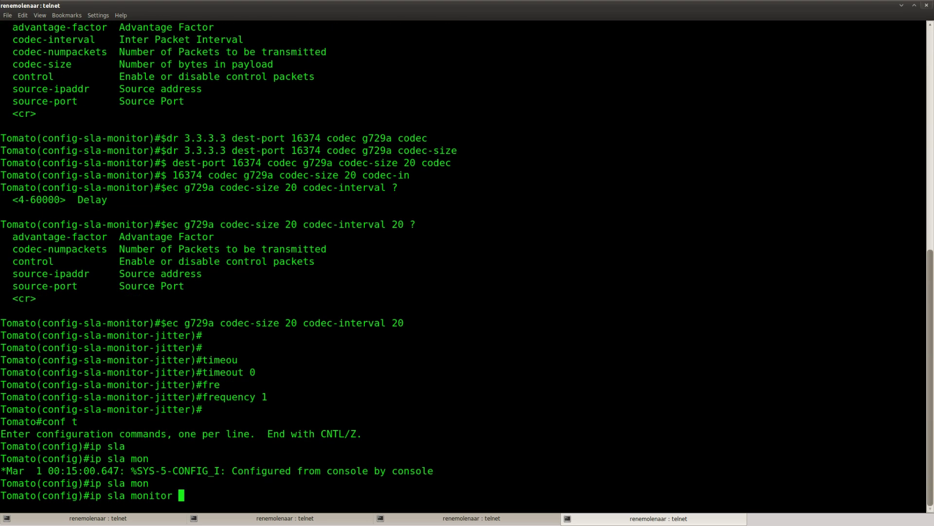
{"action": "type", "text": "sce"}
{"action": "key", "text": "Tab"}
{"action": "key", "text": "BackSpace"}
{"action": "key", "text": "BackSpace"}
{"action": "type", "text": "ch"}
{"action": "key", "text": "Tab"}
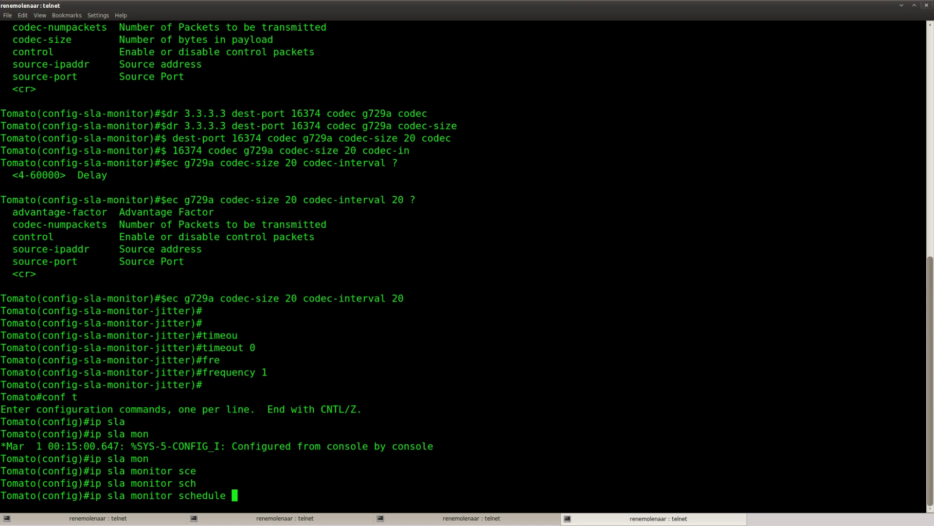
{"action": "type", "text": "4 st"}
{"action": "key", "text": "Tab"}
{"action": "type", "text": "now l"}
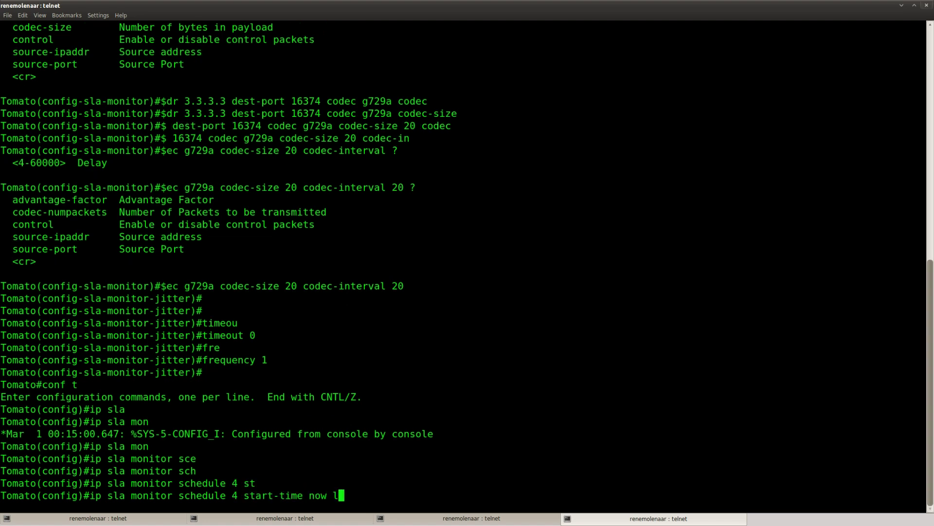
{"action": "type", "text": "ife for"}
{"action": "key", "text": "Tab"}
{"action": "key", "text": "Return"}
{"action": "key", "text": "Return"}
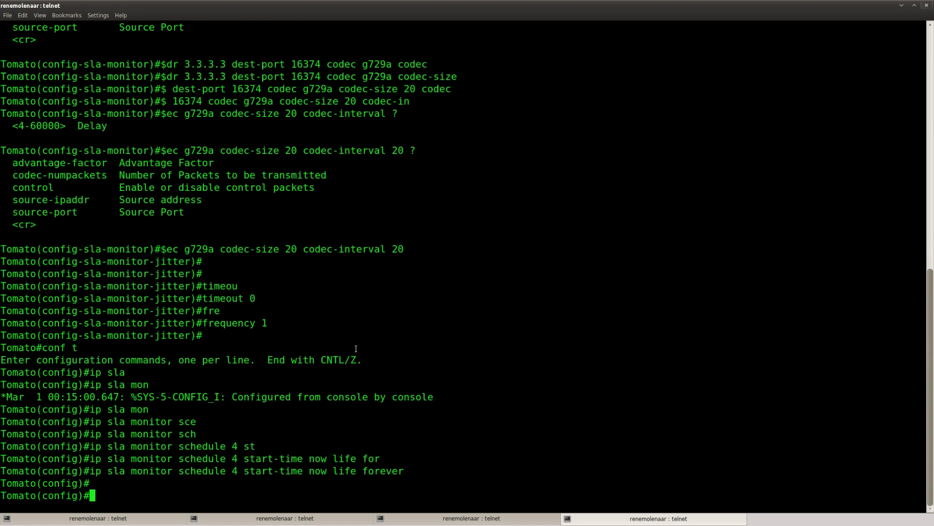
Step: Glance at the lab page in Firefox, then return to the Pickle router session
{"action": "key", "text": "alt+Tab"}
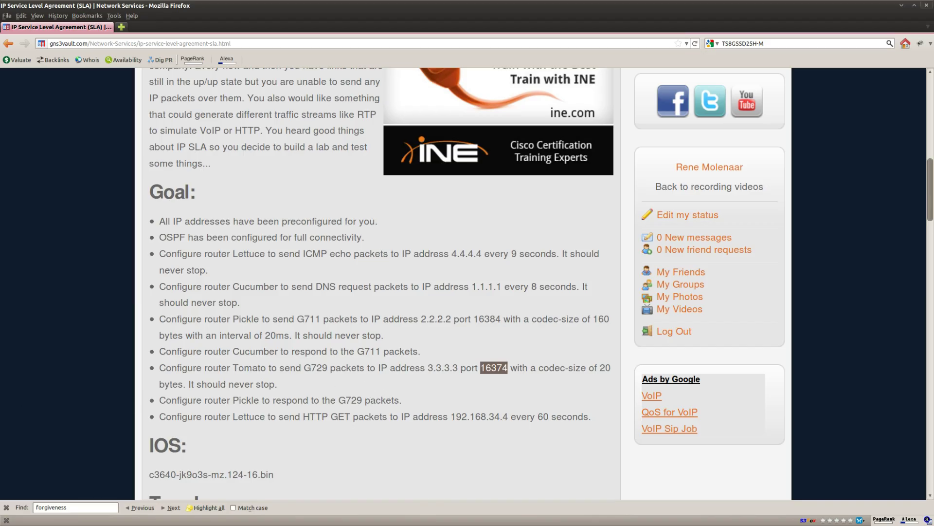
{"action": "key", "text": "alt+Tab"}
{"action": "left_click", "coordinate": [450, 520]}
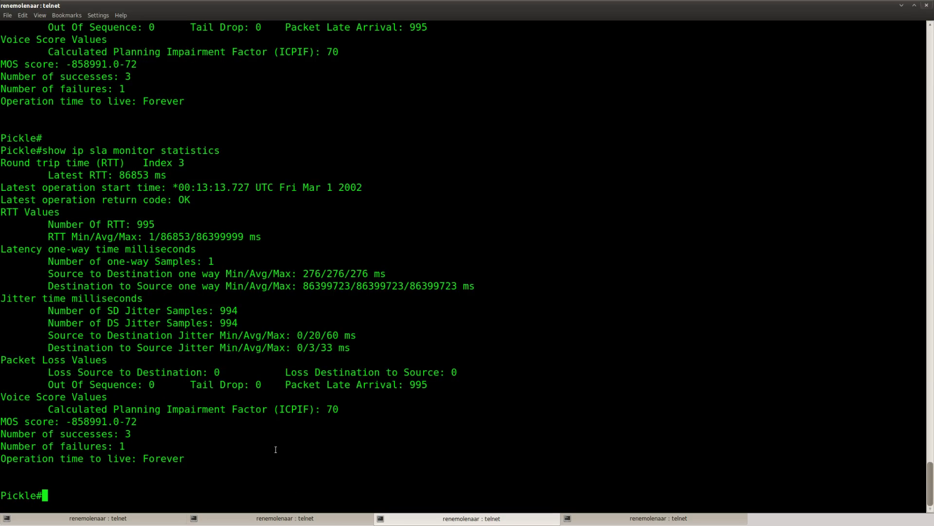
Step: Enter global configuration on Pickle and begin the ip sla command, correcting mistyped keywords
{"action": "key", "text": "Return"}
{"action": "key", "text": "Return"}
{"action": "type", "text": "conf t"}
{"action": "key", "text": "Return"}
{"action": "type", "text": "ip sl"}
{"action": "key", "text": "Tab"}
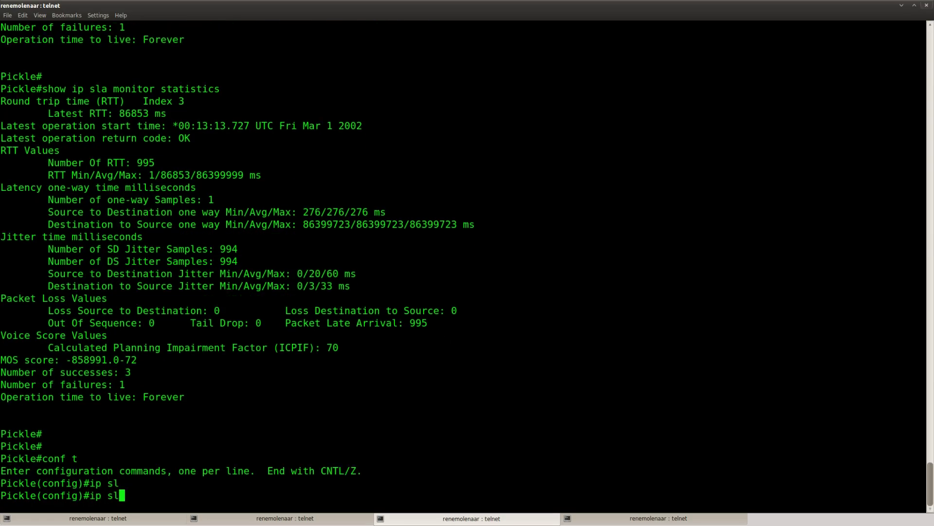
{"action": "type", "text": "s"}
{"action": "key", "text": "Tab"}
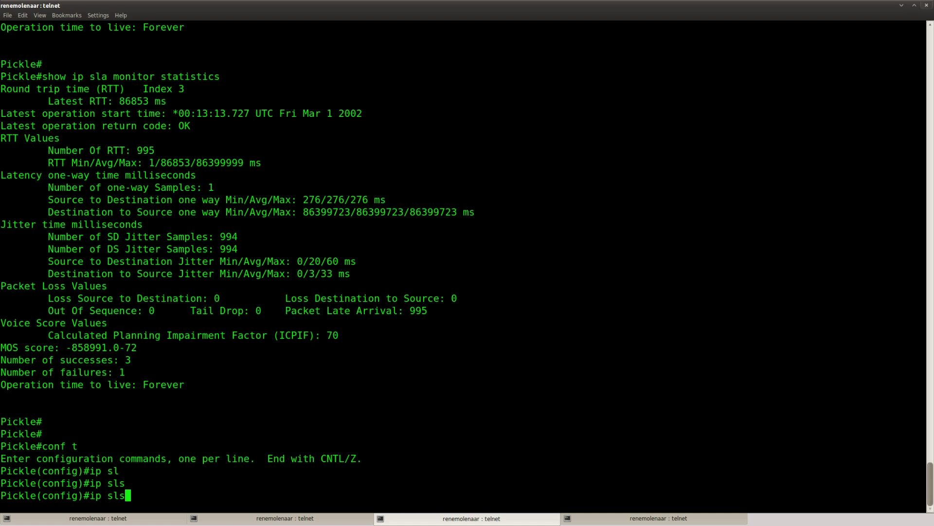
{"action": "key", "text": "Tab"}
{"action": "type", "text": "resp"}
{"action": "key", "text": "Tab"}
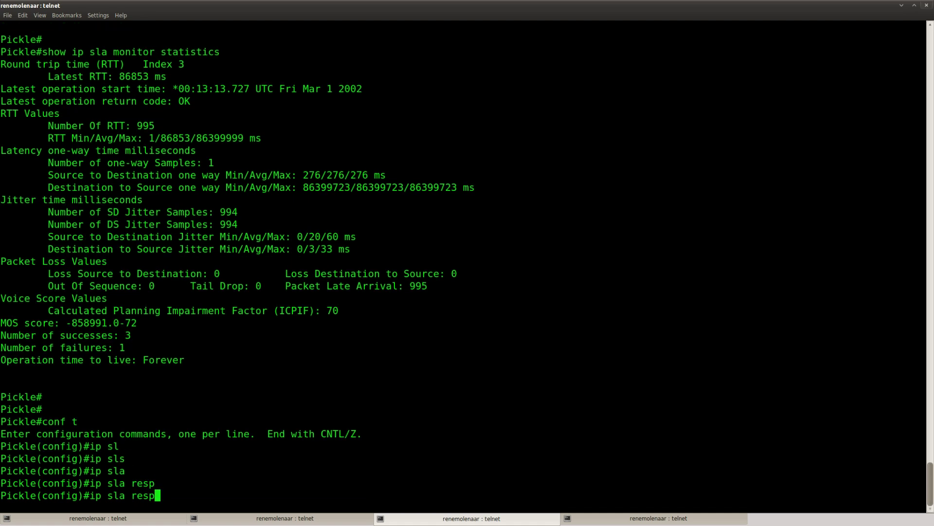
{"action": "type", "text": "/"}
{"action": "key", "text": "BackSpace"}
{"action": "key", "text": "BackSpace"}
{"action": "key", "text": "BackSpace"}
{"action": "key", "text": "BackSpace"}
{"action": "key", "text": "BackSpace"}
Step: Complete and commit the 'ip sla monitor responder' command
{"action": "type", "text": "mon"}
{"action": "key", "text": "Tab"}
{"action": "type", "text": "res"}
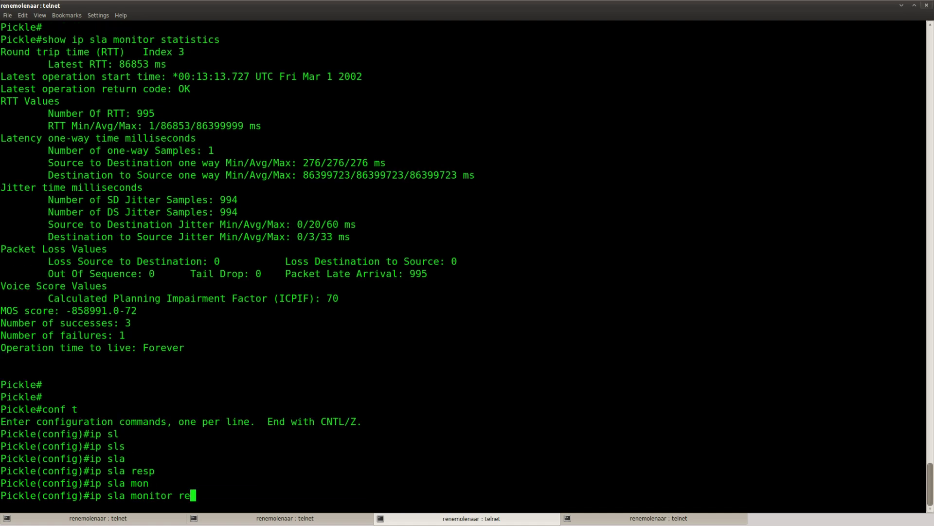
{"action": "key", "text": "Tab"}
{"action": "type", "text": "p"}
{"action": "key", "text": "Tab"}
{"action": "type", "text": "?"}
{"action": "key", "text": "Return"}
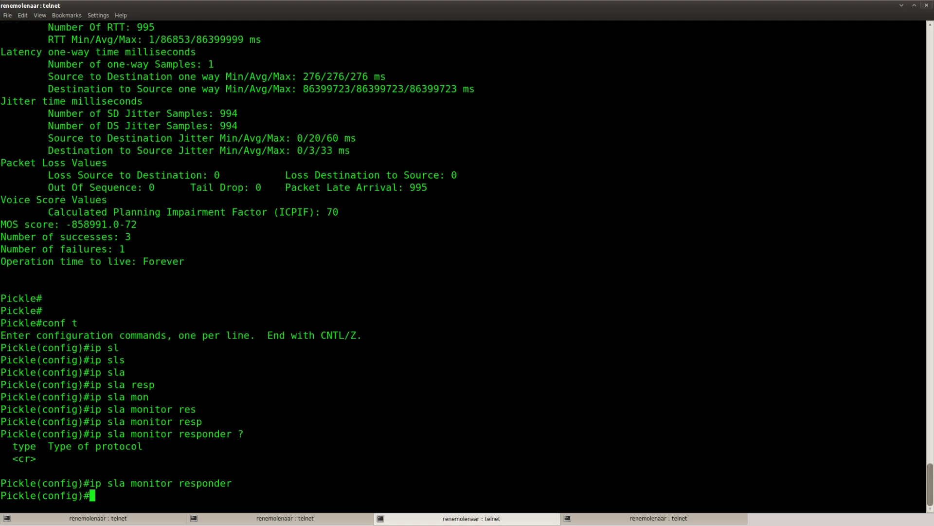
Step: Leave configuration mode and review the responder line and earlier SLA statistics output
{"action": "key", "text": "Return"}
{"action": "key", "text": "Return"}
{"action": "key", "text": "ctrl+z"}
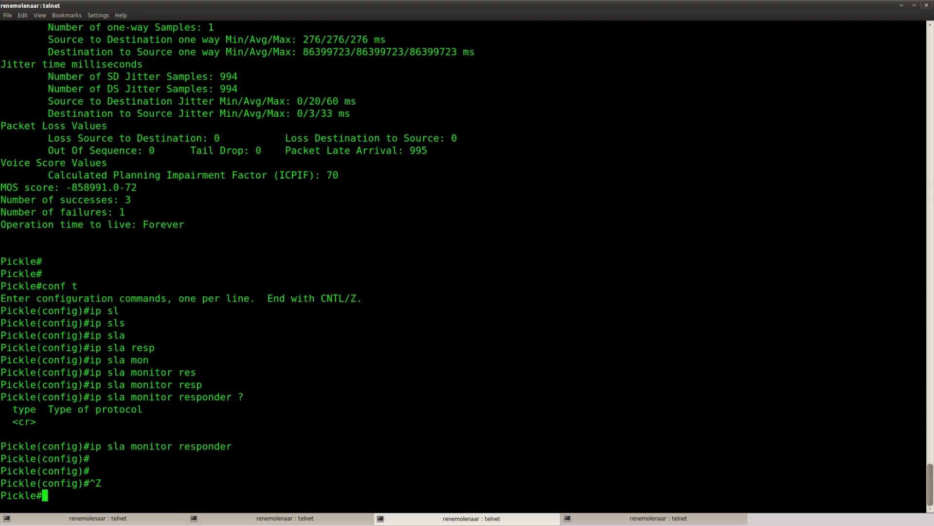
{"action": "key", "text": "Return"}
{"action": "key", "text": "Return"}
{"action": "key", "text": "Return"}
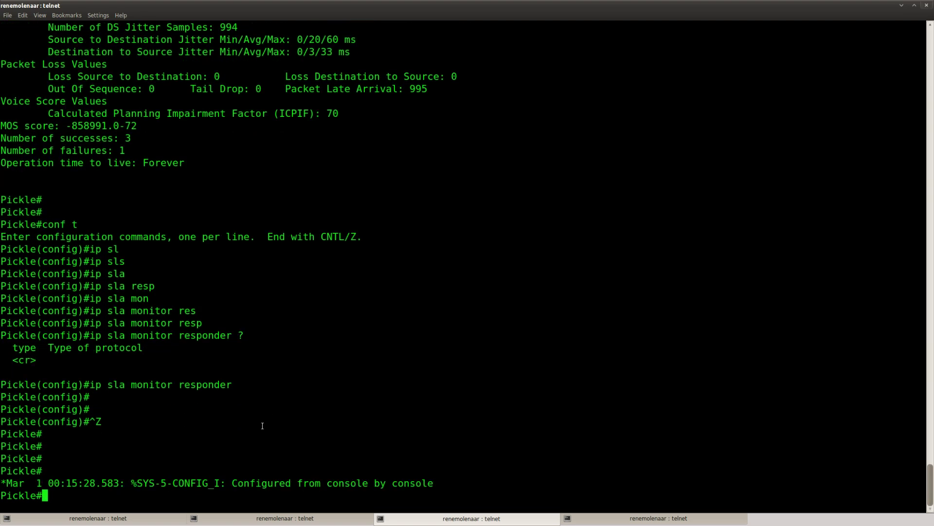
{"action": "key", "text": "Return"}
{"action": "left_click_drag", "start_coordinate": [237, 373], "coordinate": [8, 374]}
{"action": "left_click", "coordinate": [8, 373]}
{"action": "scroll", "coordinate": [112, 235], "scroll_direction": "up", "scroll_amount": 5}
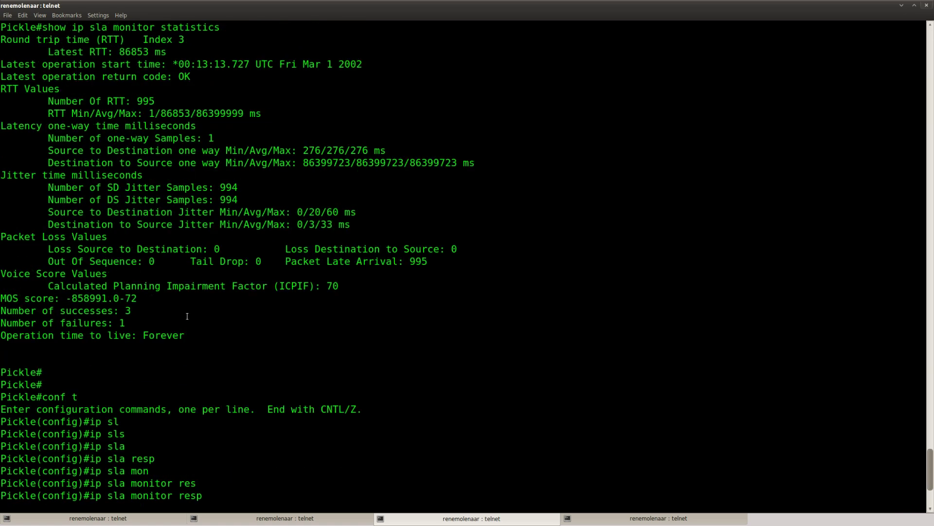
{"action": "scroll", "coordinate": [187, 316], "scroll_direction": "up", "scroll_amount": 4}
{"action": "left_click_drag", "start_coordinate": [185, 483], "coordinate": [5, 162]}
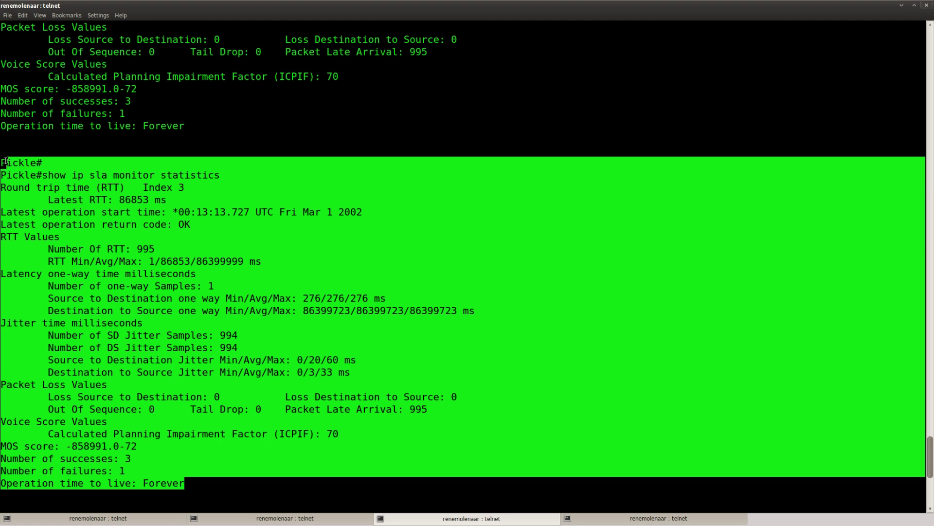
{"action": "left_click", "coordinate": [4, 161]}
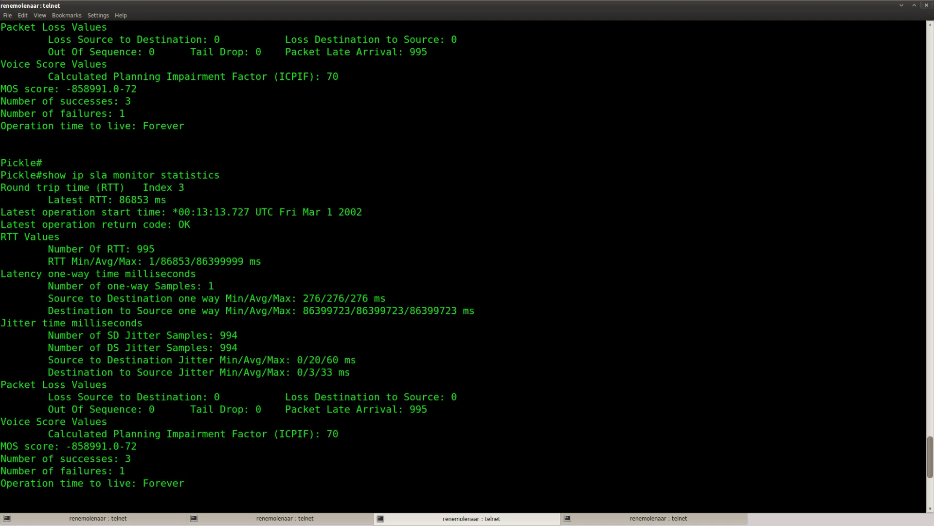
{"action": "key", "text": "alt+Tab"}
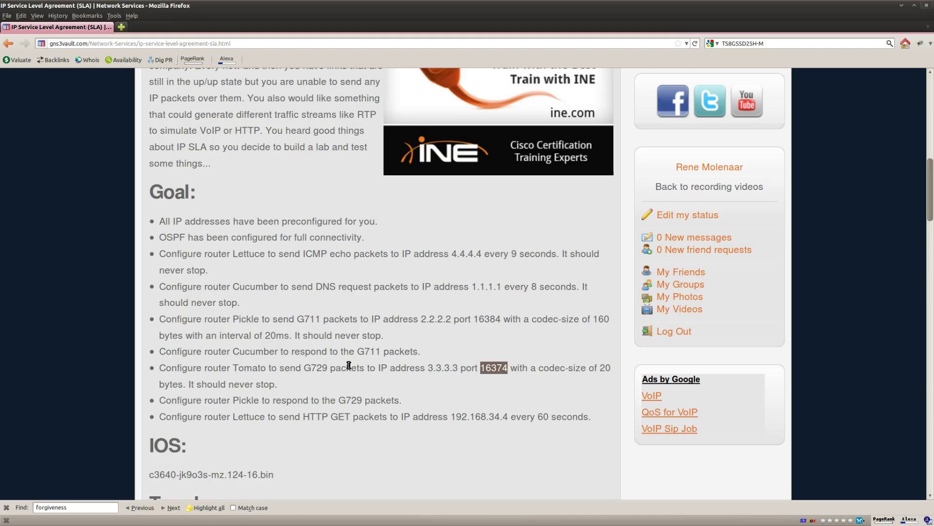
Step: Select the target address 192.168.34.4 in the Lettuce HTTP GET goal on the lab page
{"action": "left_click", "coordinate": [282, 408]}
{"action": "left_click_drag", "start_coordinate": [204, 417], "coordinate": [350, 417]}
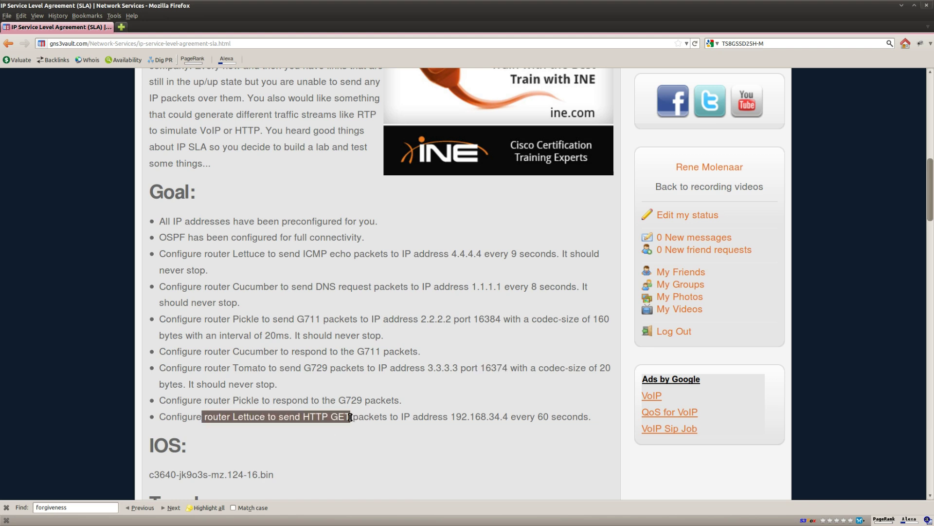
{"action": "left_click_drag", "start_coordinate": [508, 417], "coordinate": [448, 417]}
{"action": "key", "text": "ctrl+c"}
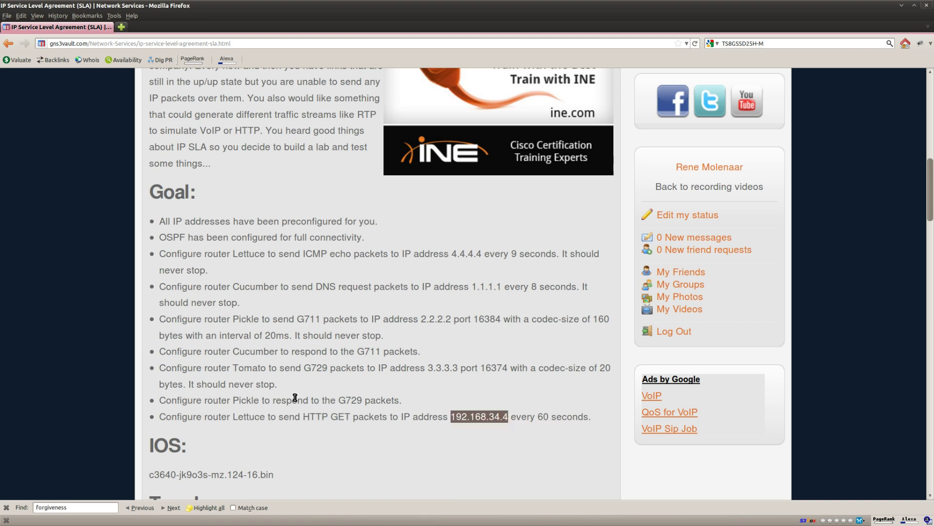
Step: Check the Cucumber, Tomato and Lettuce terminal sessions, adding blank prompts in Lettuce's
{"action": "key", "text": "alt+Tab"}
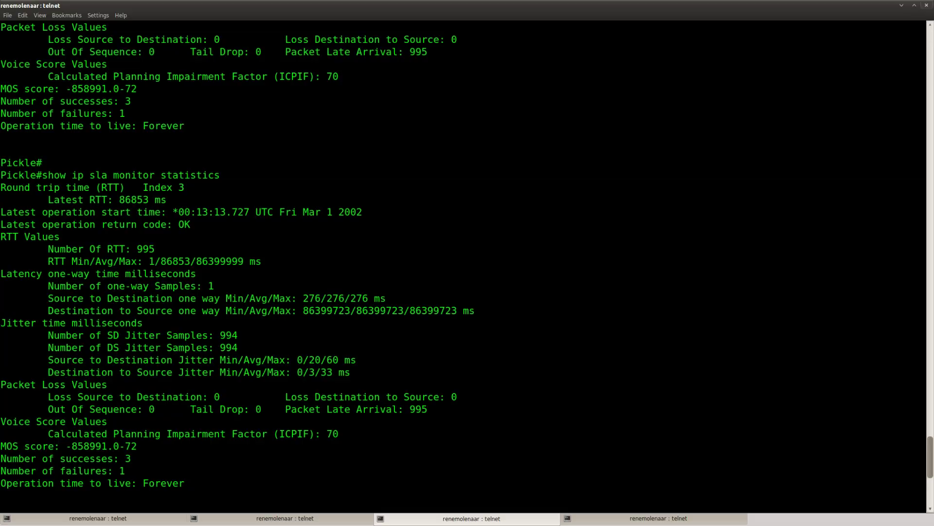
{"action": "left_click", "coordinate": [468, 519]}
{"action": "left_click", "coordinate": [652, 519]}
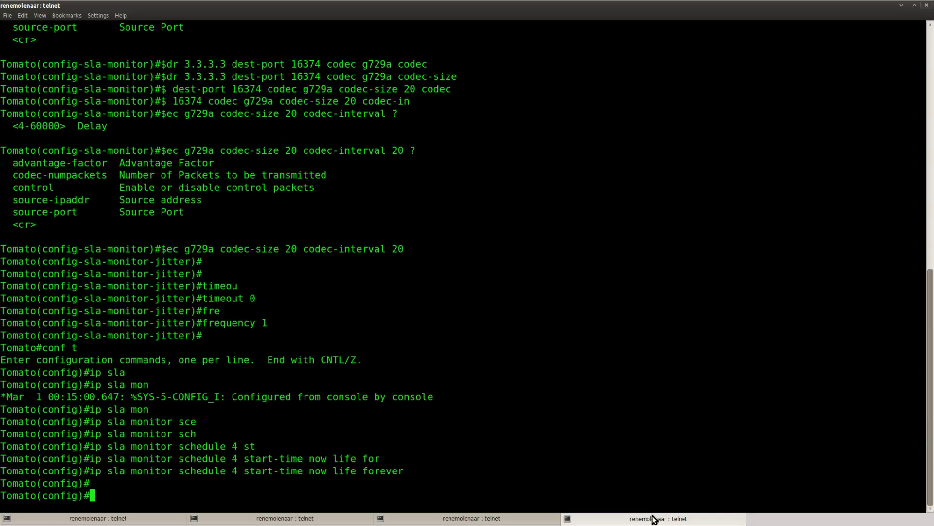
{"action": "key", "text": "Return"}
{"action": "key", "text": "Return"}
{"action": "key", "text": "alt+Tab"}
{"action": "key", "text": "Return"}
{"action": "key", "text": "Return"}
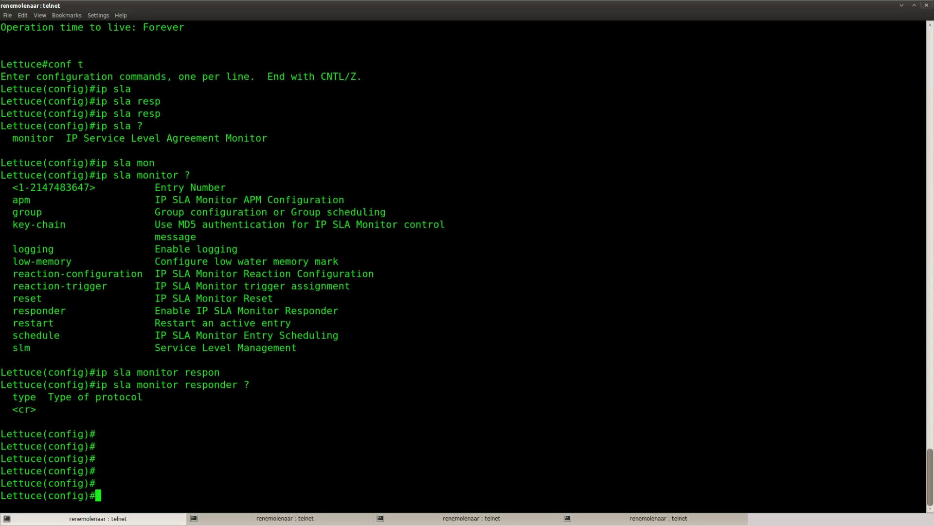
{"action": "key", "text": "alt+Tab"}
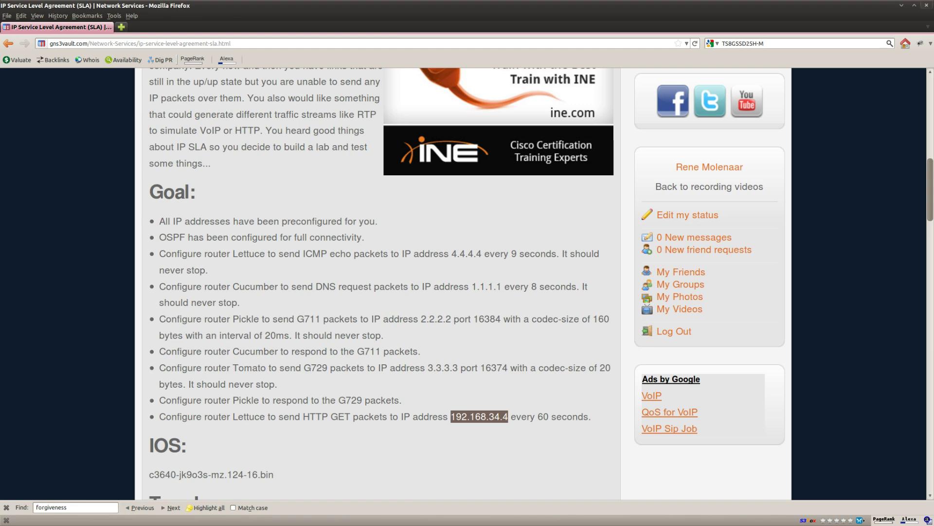
Step: Create IP SLA monitor entry 5 on Lettuce
{"action": "key", "text": "alt+Tab"}
{"action": "key", "text": "Return"}
{"action": "key", "text": "Return"}
{"action": "key", "text": "Return"}
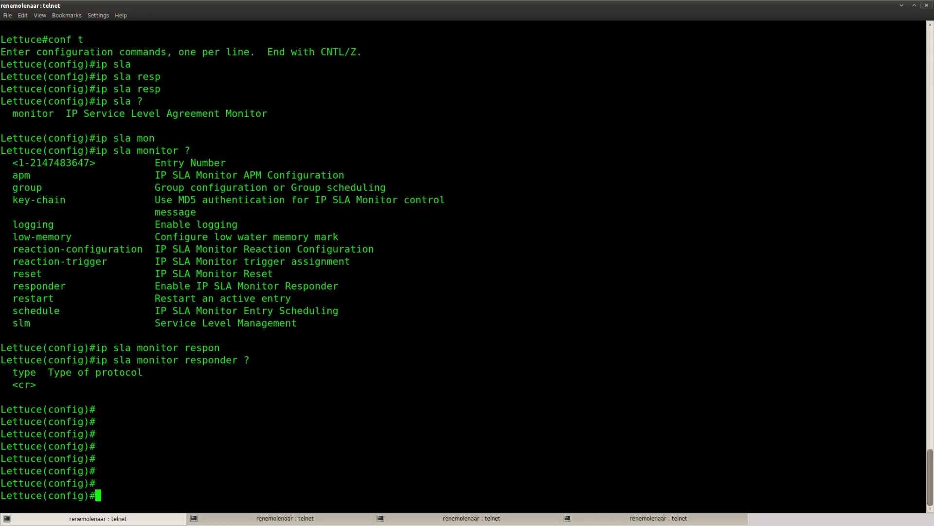
{"action": "type", "text": "ip sla mon"}
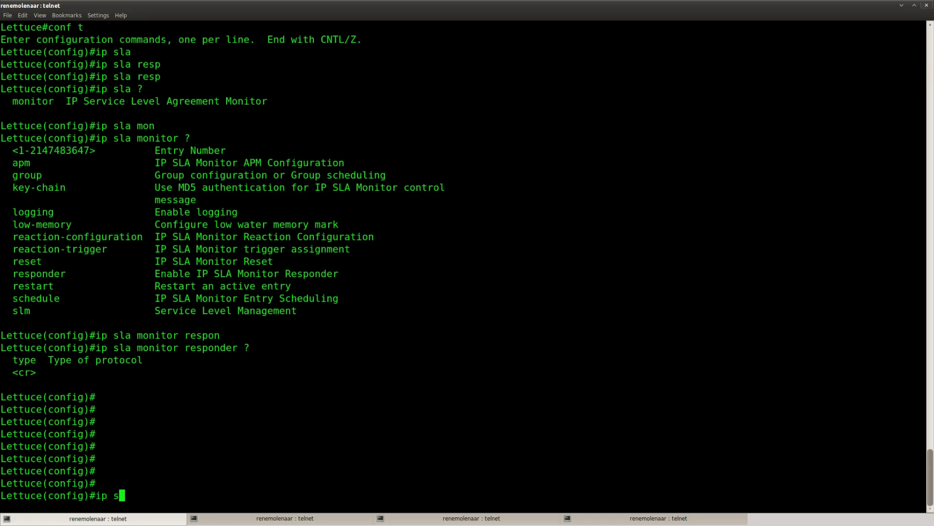
{"action": "key", "text": "Tab"}
{"action": "type", "text": "5"}
{"action": "key", "text": "Return"}
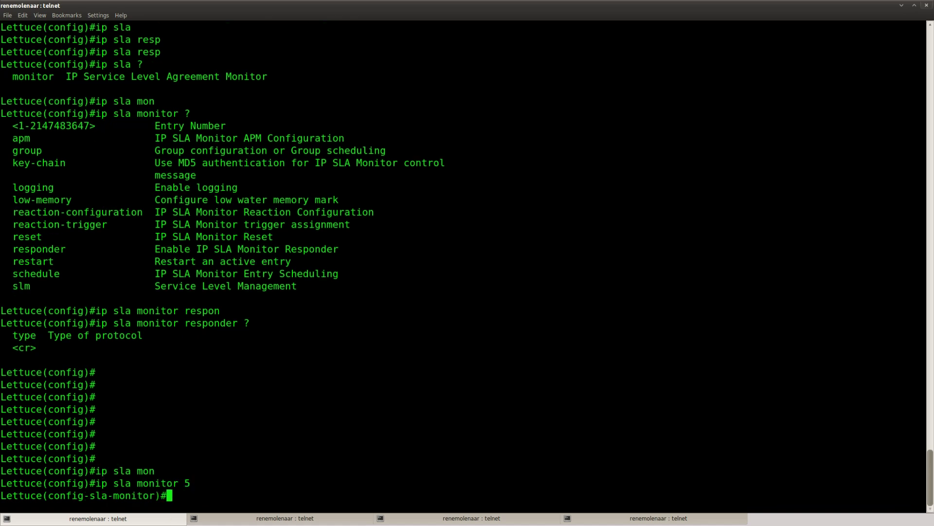
{"action": "type", "text": "ty"}
{"action": "key", "text": "Tab"}
{"action": "type", "text": "htt"}
{"action": "key", "text": "Tab"}
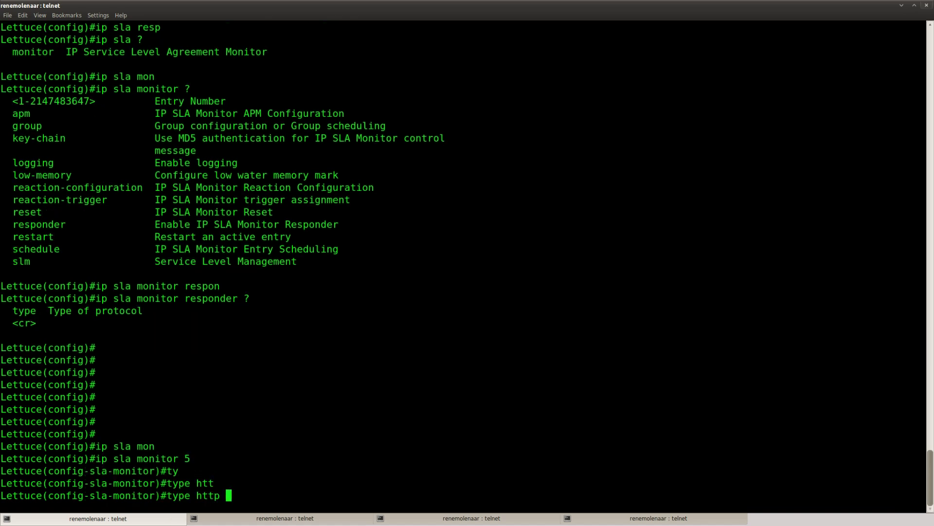
{"action": "type", "text": "?op"}
{"action": "key", "text": "Tab"}
{"action": "type", "text": "?g"}
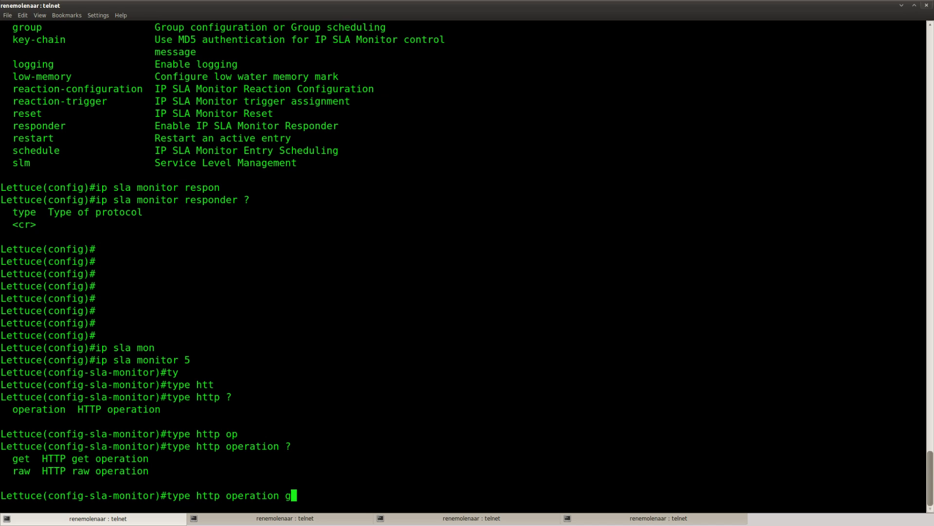
{"action": "key", "text": "Tab"}
{"action": "type", "text": "?"}
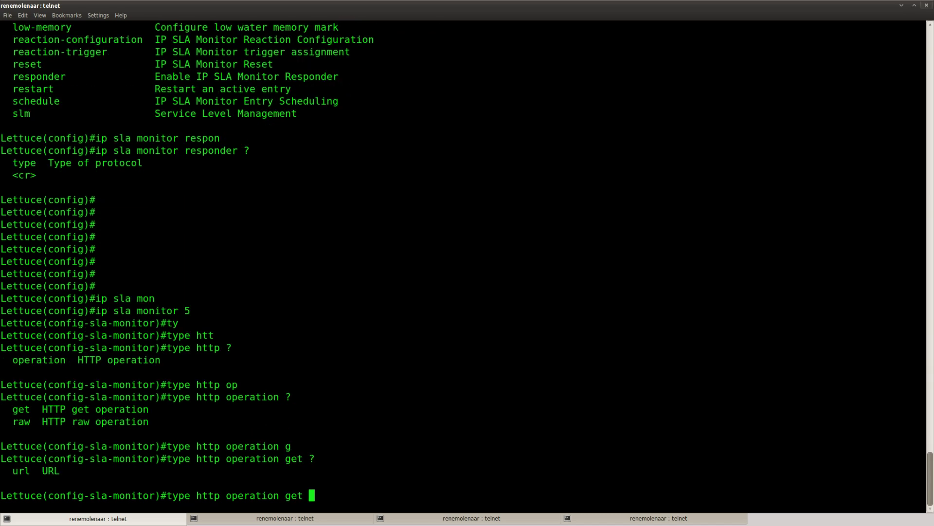
{"action": "type", "text": "http://192.168.34.4 ?"}
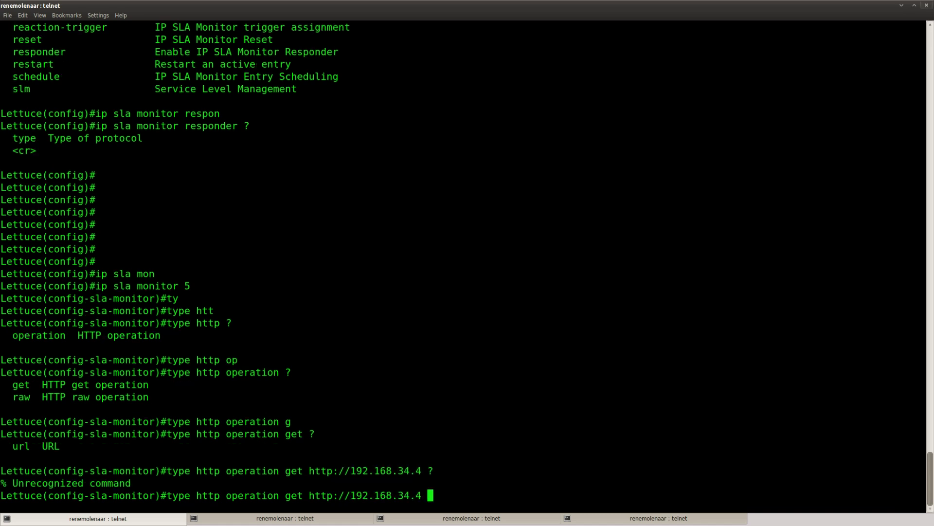
{"action": "type", "text": "?"}
{"action": "key", "text": "BackSpace"}
{"action": "key", "text": "BackSpace"}
{"action": "key", "text": "BackSpace"}
{"action": "key", "text": "BackSpace"}
{"action": "key", "text": "BackSpace"}
{"action": "key", "text": "BackSpace"}
{"action": "key", "text": "BackSpace"}
{"action": "key", "text": "BackSpace"}
{"action": "key", "text": "BackSpace"}
{"action": "key", "text": "BackSpace"}
{"action": "key", "text": "BackSpace"}
{"action": "key", "text": "BackSpace"}
{"action": "key", "text": "BackSpace"}
{"action": "key", "text": "BackSpace"}
{"action": "key", "text": "BackSpace"}
{"action": "key", "text": "BackSpace"}
{"action": "key", "text": "BackSpace"}
{"action": "key", "text": "BackSpace"}
{"action": "key", "text": "BackSpace"}
{"action": "key", "text": "BackSpace"}
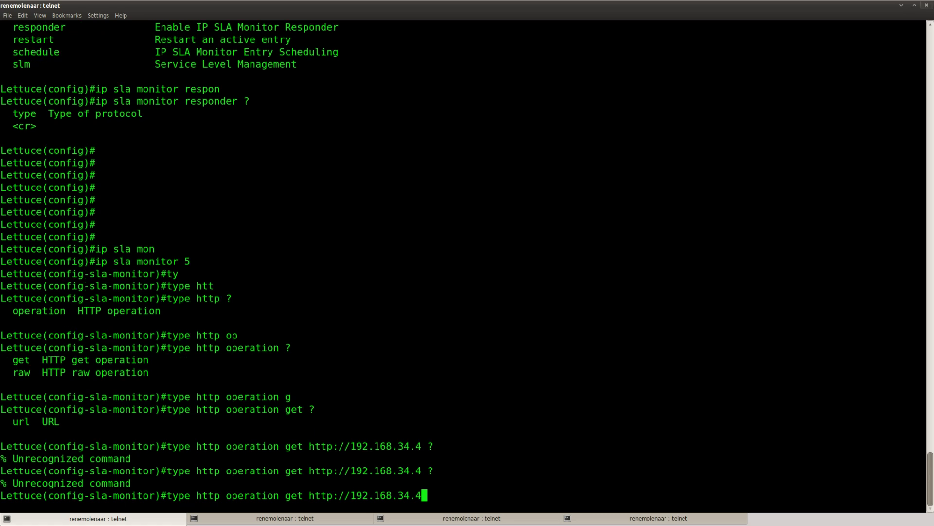
{"action": "type", "text": "?http://www"}
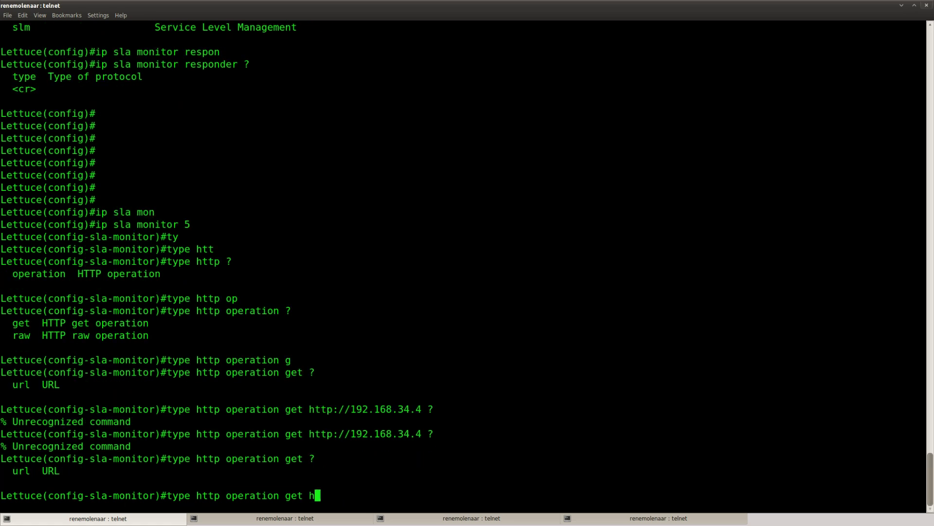
{"action": "type", "text": ".gns3vault.com ?"}
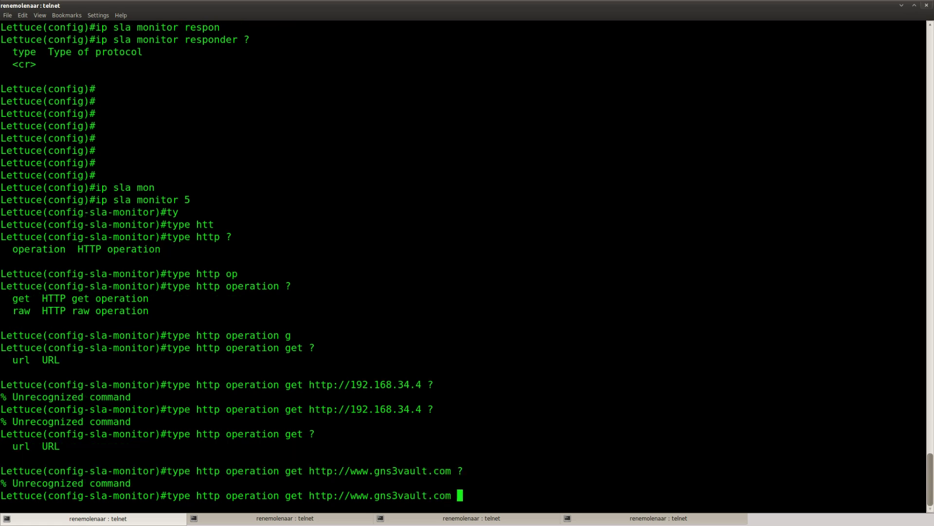
{"action": "key", "text": "Return"}
{"action": "key", "text": "Up"}
{"action": "key", "text": "BackSpace"}
{"action": "key", "text": "BackSpace"}
{"action": "key", "text": "BackSpace"}
{"action": "key", "text": "BackSpace"}
{"action": "key", "text": "BackSpace"}
{"action": "key", "text": "BackSpace"}
{"action": "key", "text": "BackSpace"}
{"action": "key", "text": "BackSpace"}
{"action": "key", "text": "BackSpace"}
{"action": "key", "text": "BackSpace"}
{"action": "key", "text": "BackSpace"}
{"action": "key", "text": "BackSpace"}
{"action": "key", "text": "BackSpace"}
{"action": "key", "text": "BackSpace"}
{"action": "key", "text": "BackSpace"}
{"action": "key", "text": "BackSpace"}
{"action": "key", "text": "BackSpace"}
{"action": "key", "text": "BackSpace"}
{"action": "key", "text": "BackSpace"}
{"action": "key", "text": "BackSpace"}
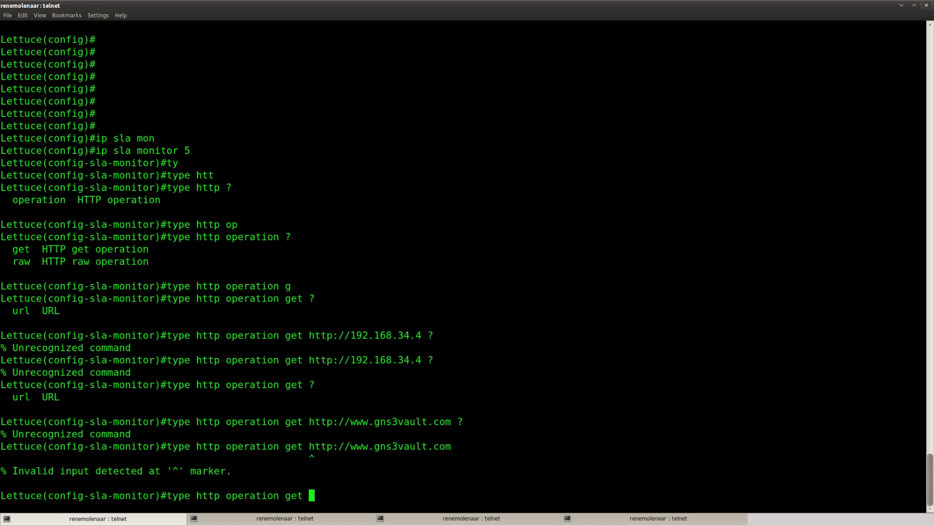
{"action": "type", "text": "192.168.34.4 ?"}
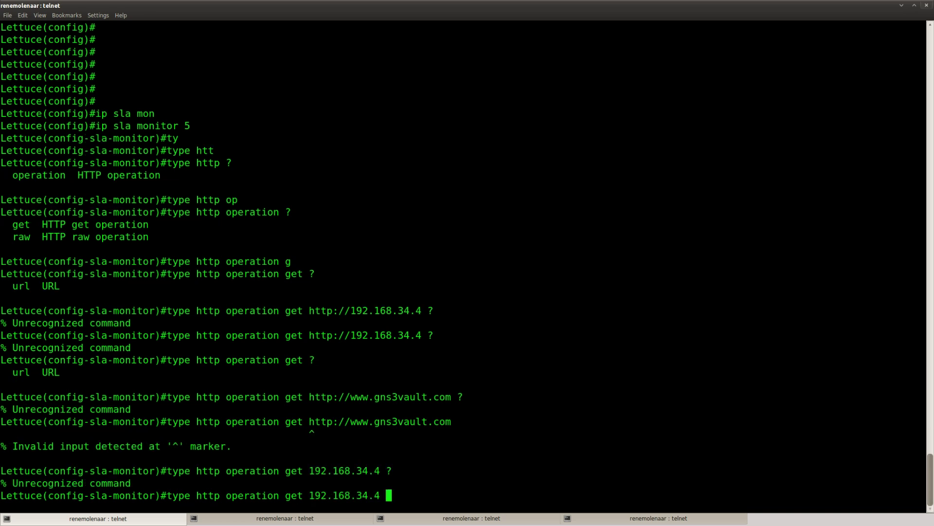
{"action": "key", "text": "BackSpace"}
{"action": "key", "text": "BackSpace"}
{"action": "key", "text": "BackSpace"}
{"action": "key", "text": "BackSpace"}
{"action": "key", "text": "BackSpace"}
{"action": "key", "text": "BackSpace"}
{"action": "key", "text": "BackSpace"}
{"action": "key", "text": "BackSpace"}
{"action": "key", "text": "BackSpace"}
{"action": "key", "text": "BackSpace"}
{"action": "key", "text": "BackSpace"}
{"action": "key", "text": "BackSpace"}
{"action": "key", "text": "BackSpace"}
{"action": "type", "text": "?"}
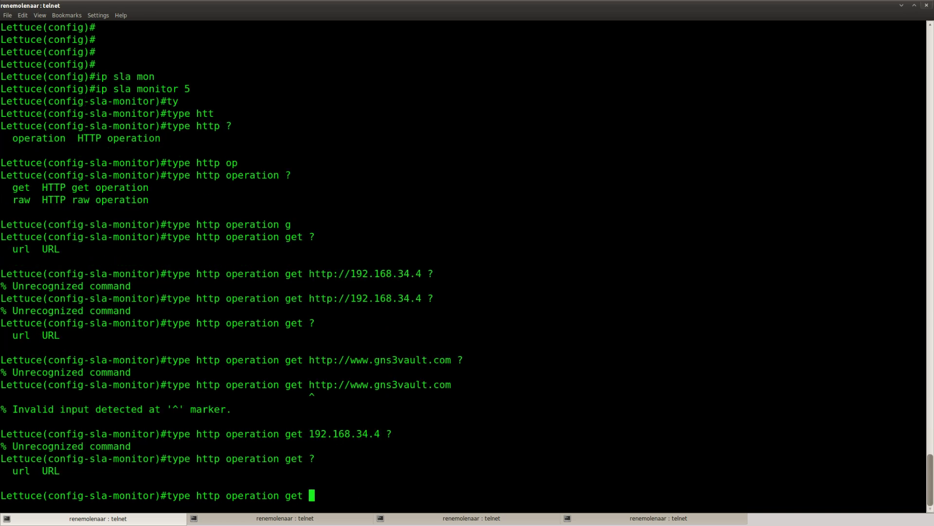
{"action": "key", "text": "Tab"}
{"action": "type", "text": "u"}
{"action": "key", "text": "Tab"}
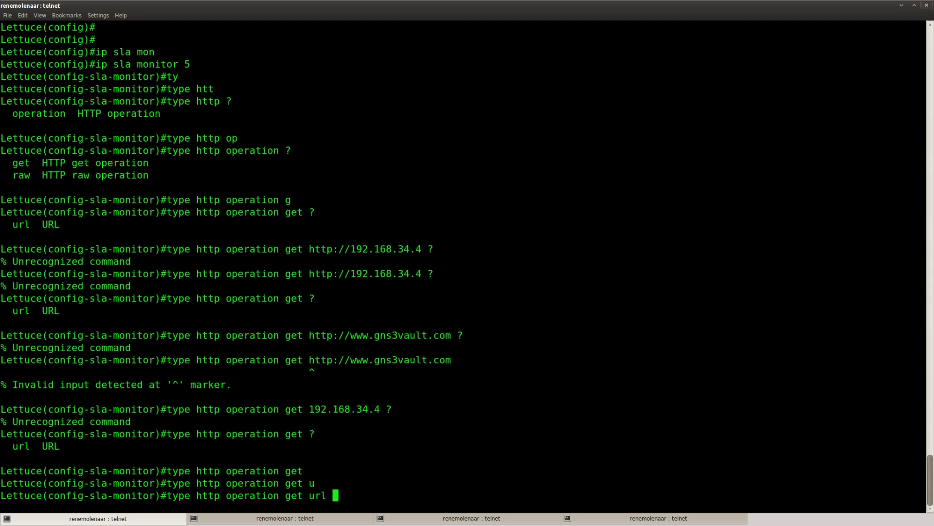
Step: Paste 192.168.34.4 after 'get url' and submit it, which is rejected as a Bad URL
{"action": "key", "text": "Tab"}
{"action": "type", "text": "?"}
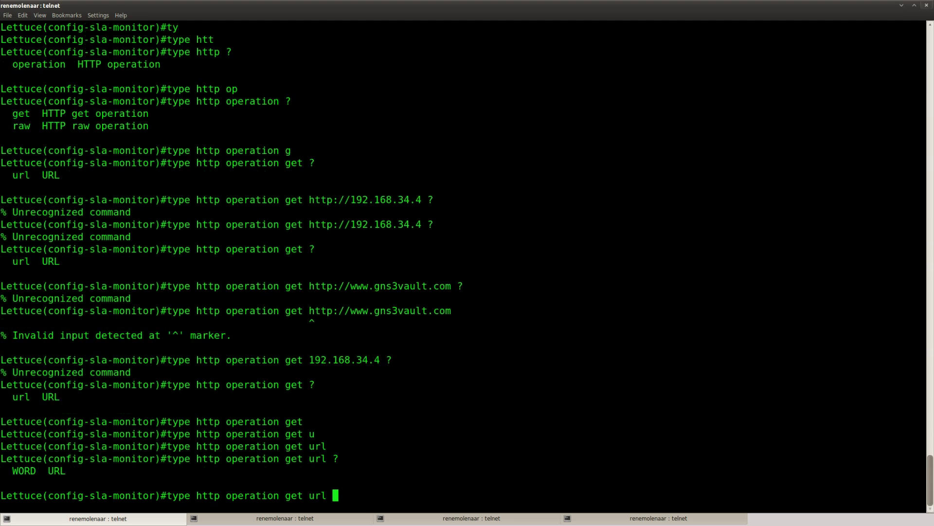
{"action": "key", "text": "ctrl+shift+v"}
{"action": "type", "text": "?"}
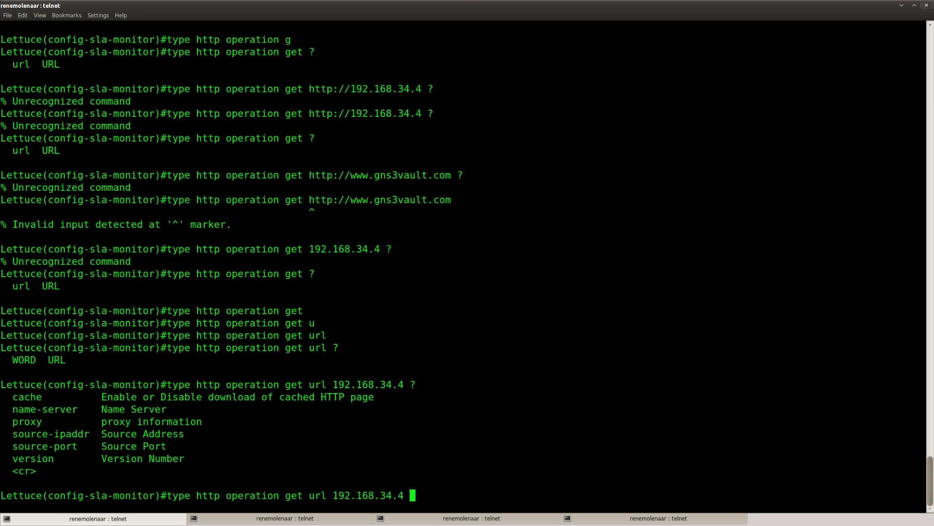
{"action": "type", "text": "?"}
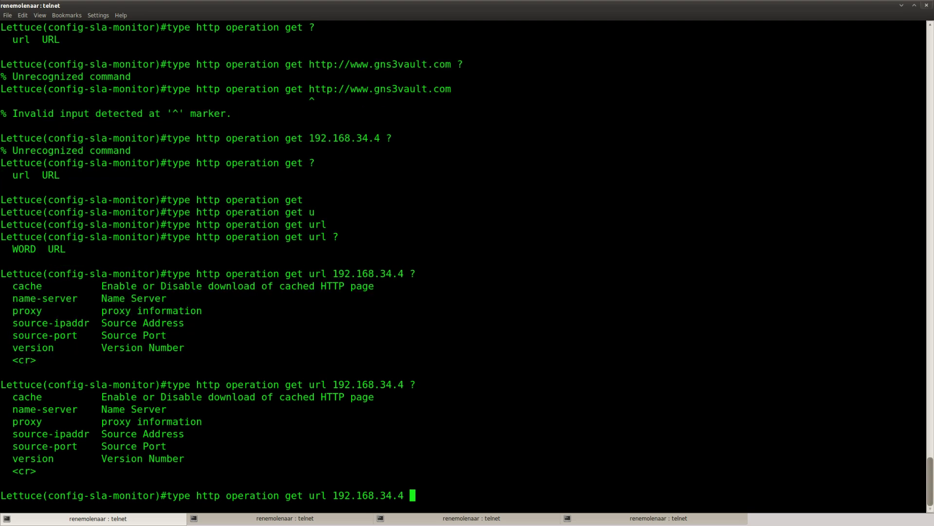
{"action": "key", "text": "Return"}
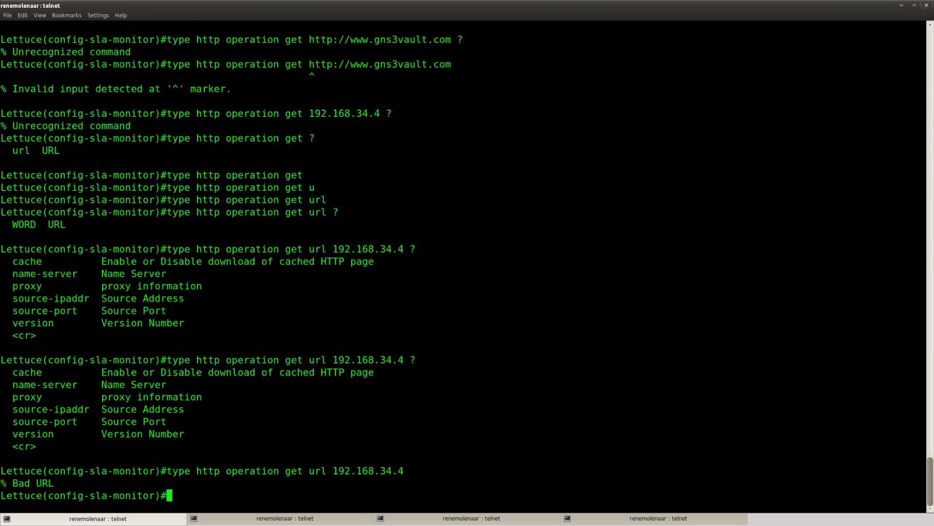
{"action": "key", "text": "Return"}
{"action": "key", "text": "Up"}
{"action": "key", "text": "BackSpace"}
{"action": "key", "text": "BackSpace"}
{"action": "key", "text": "BackSpace"}
{"action": "key", "text": "BackSpace"}
{"action": "key", "text": "BackSpace"}
{"action": "key", "text": "BackSpace"}
{"action": "key", "text": "BackSpace"}
{"action": "key", "text": "BackSpace"}
{"action": "key", "text": "BackSpace"}
{"action": "key", "text": "BackSpace"}
{"action": "key", "text": "BackSpace"}
{"action": "key", "text": "BackSpace"}
{"action": "key", "text": "BackSpace"}
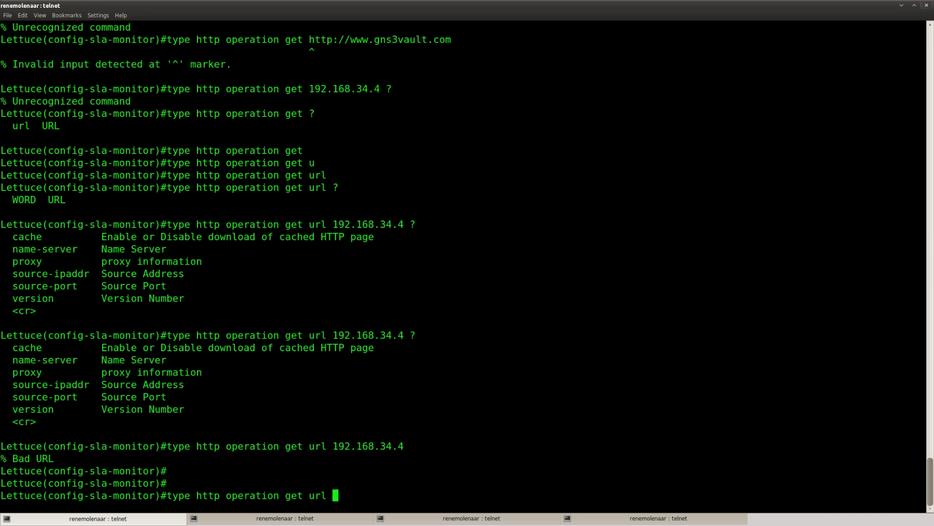
{"action": "type", "text": "http://www.gns3vault.co"}
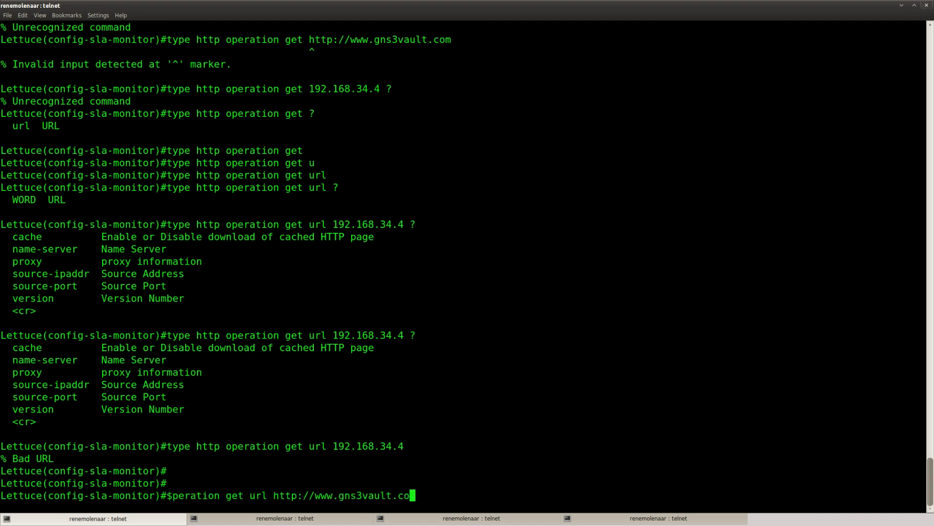
{"action": "type", "text": "m ?"}
Step: Submit the gns3vault HTTP GET and set the probe frequency to 60 seconds
{"action": "key", "text": "Return"}
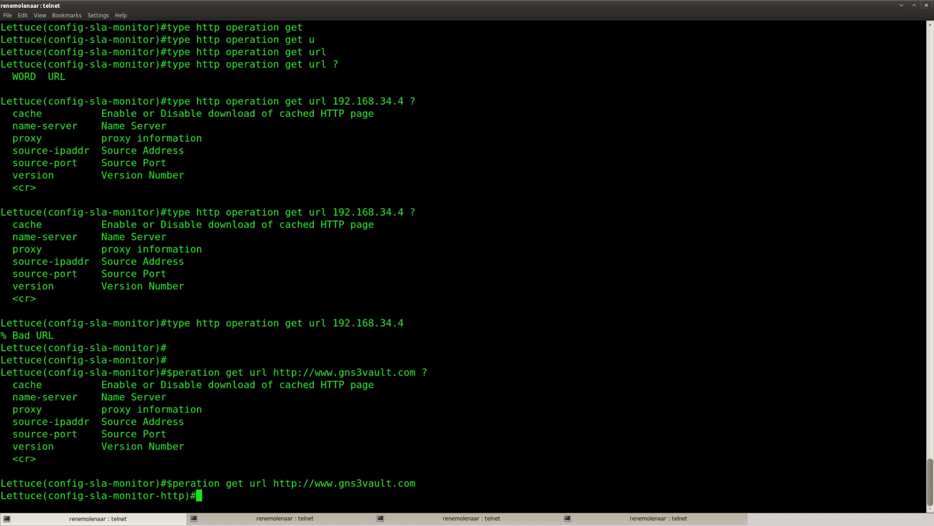
{"action": "type", "text": "fre"}
{"action": "key", "text": "Tab"}
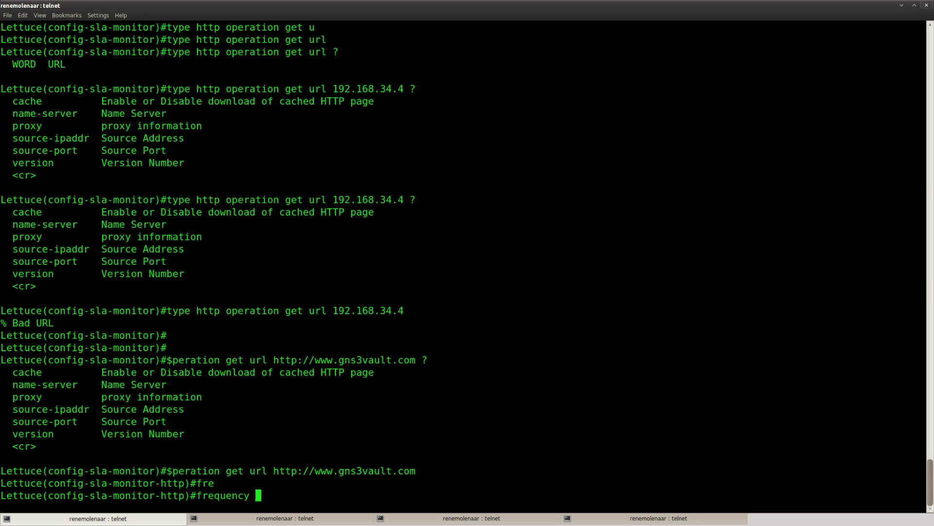
{"action": "type", "text": "60"}
{"action": "key", "text": "Return"}
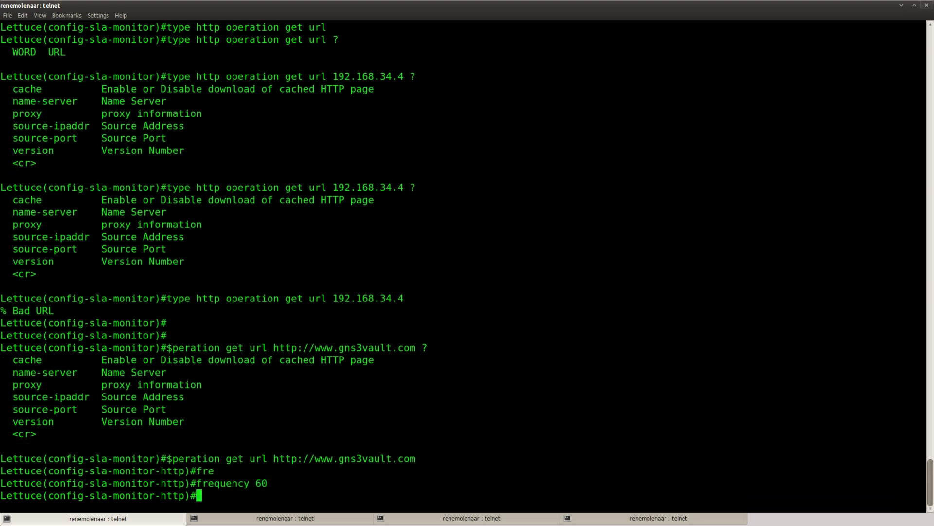
{"action": "key", "text": "ctrl+z"}
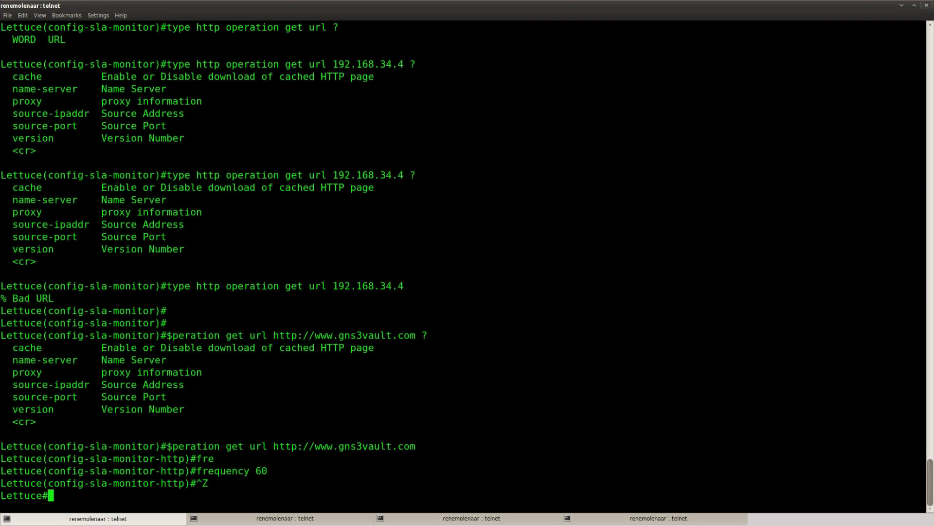
{"action": "type", "text": "conf t"}
{"action": "key", "text": "Return"}
{"action": "key", "text": "Return"}
{"action": "key", "text": "Return"}
{"action": "key", "text": "Return"}
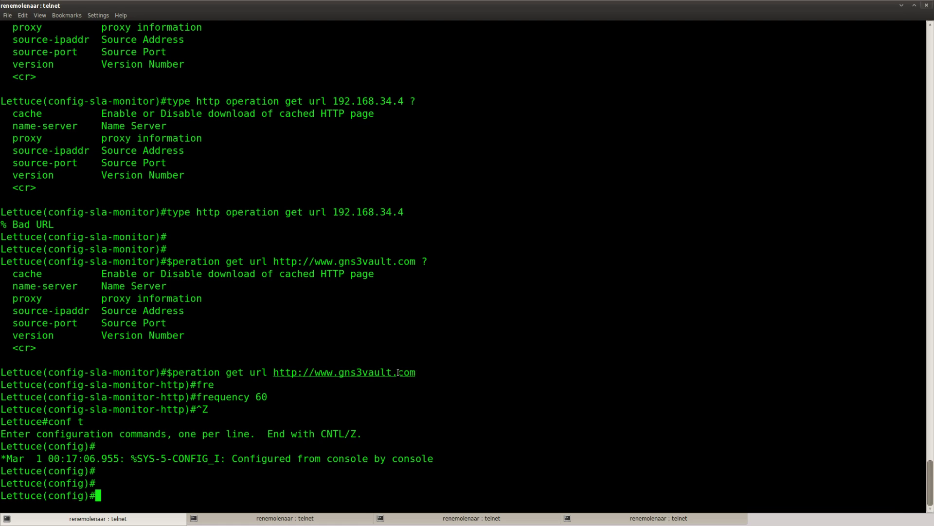
{"action": "left_click_drag", "start_coordinate": [416, 373], "coordinate": [279, 374]}
{"action": "left_click_drag", "start_coordinate": [416, 373], "coordinate": [273, 372]}
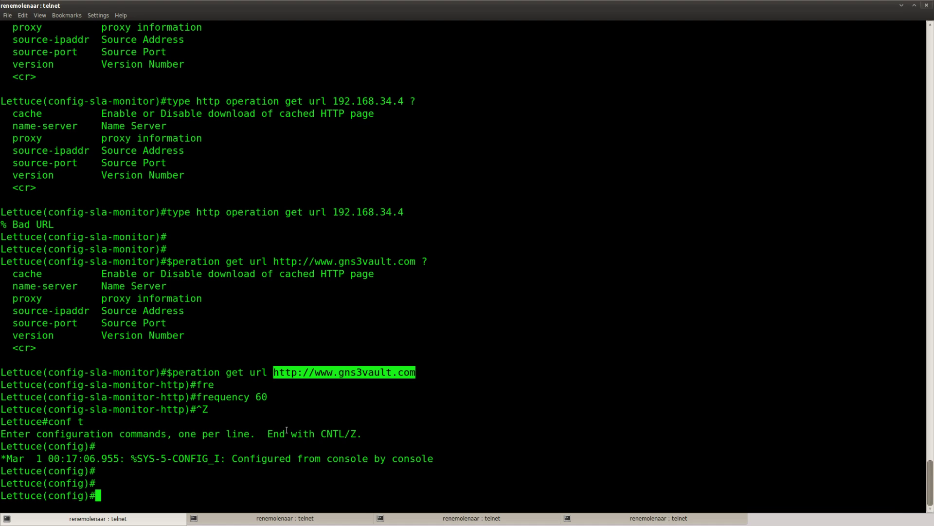
{"action": "key", "text": "Return"}
Step: Enter 'ip sla monitor schedule 5 start-time now life forever' on Lettuce
{"action": "type", "text": "ip sl"}
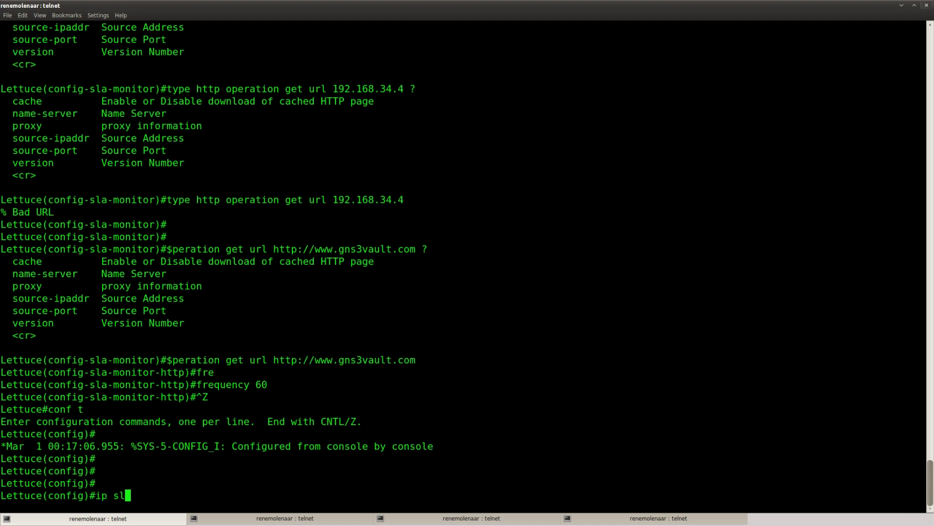
{"action": "key", "text": "Tab"}
{"action": "key", "text": "Tab"}
{"action": "type", "text": "a"}
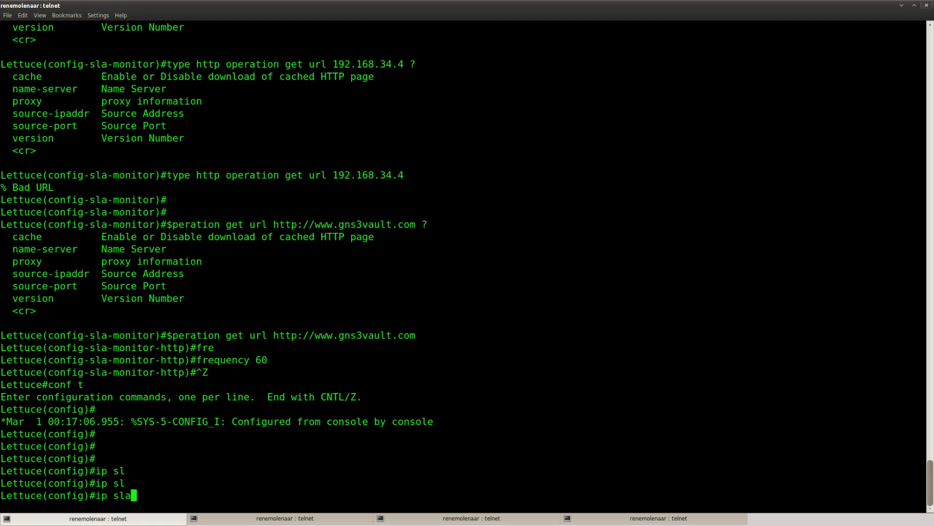
{"action": "key", "text": "Tab"}
{"action": "type", "text": "moni"}
{"action": "key", "text": "Tab"}
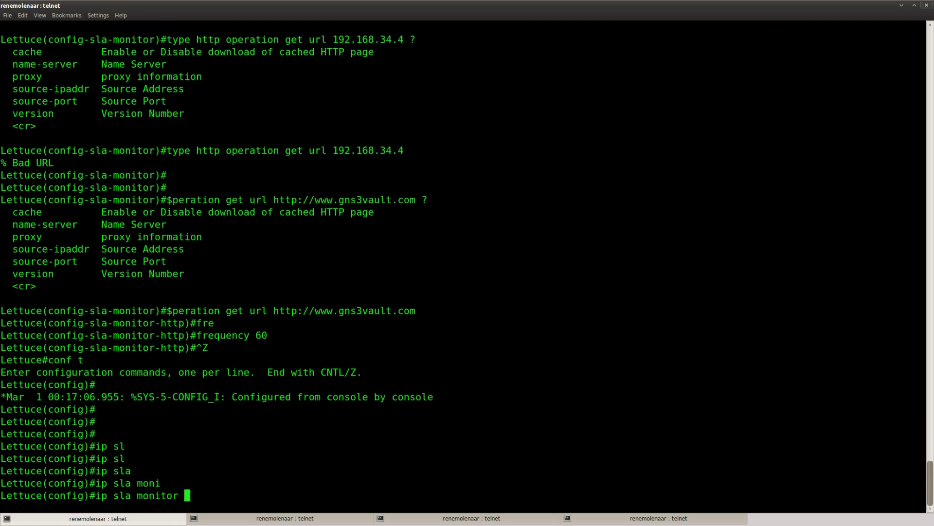
{"action": "type", "text": "sche"}
{"action": "key", "text": "Tab"}
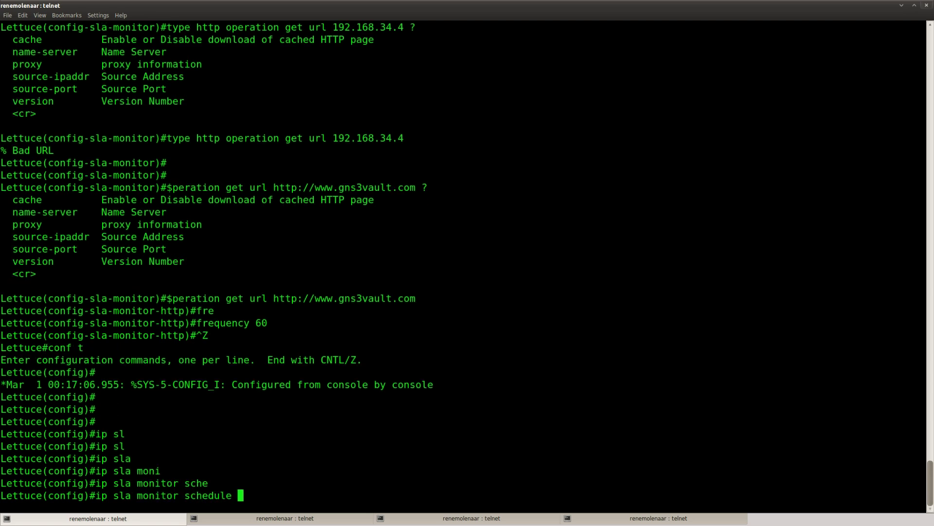
{"action": "type", "text": "5 st"}
{"action": "key", "text": "Tab"}
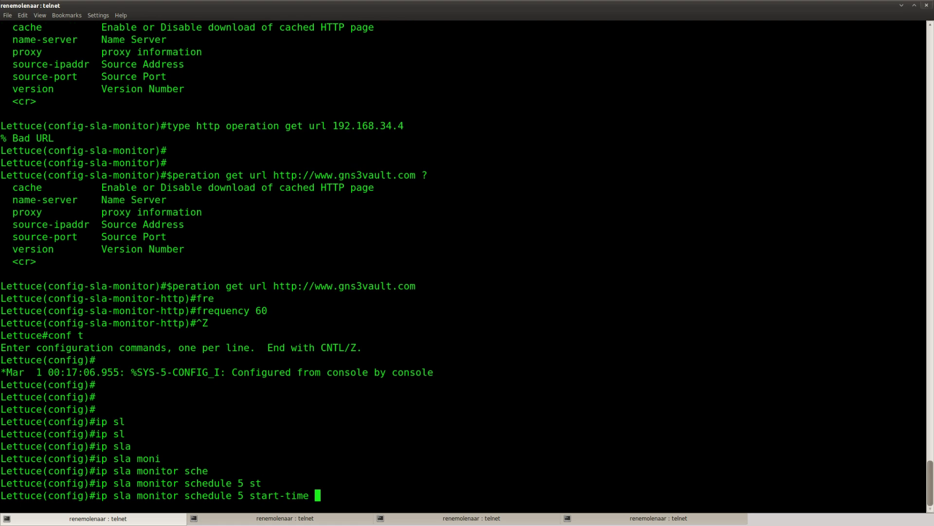
{"action": "type", "text": "now"}
{"action": "key", "text": "Tab"}
{"action": "type", "text": "life"}
{"action": "key", "text": "Tab"}
{"action": "type", "text": "for"}
{"action": "key", "text": "Tab"}
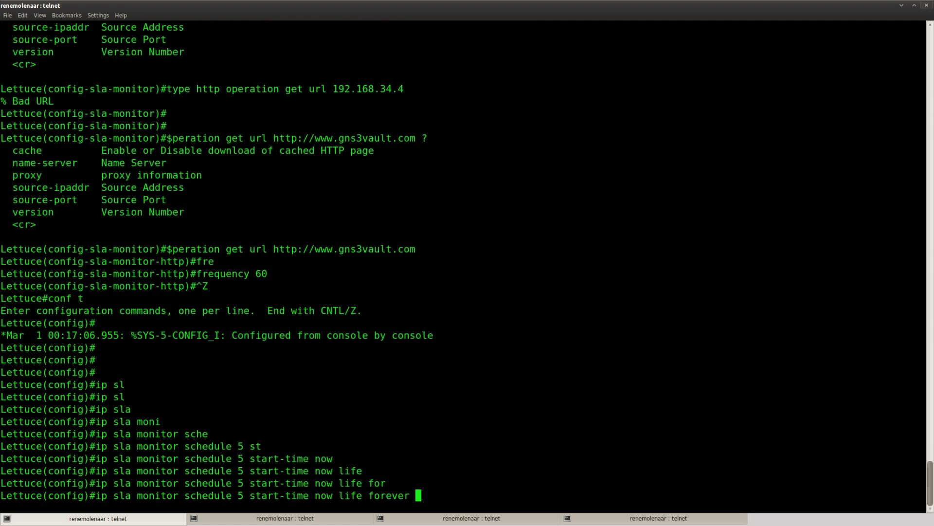
{"action": "key", "text": "Return"}
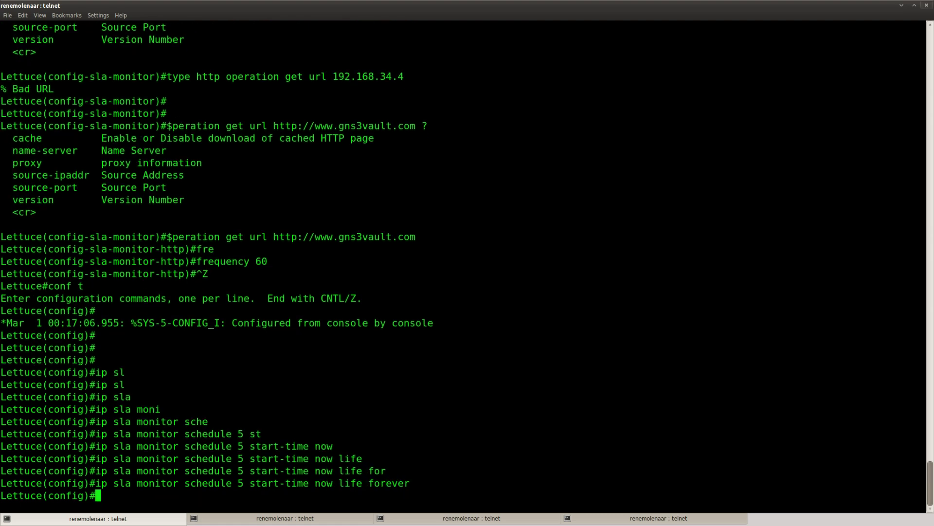
Step: Exit configuration mode and return to the lab page in Firefox
{"action": "key", "text": "ctrl+z"}
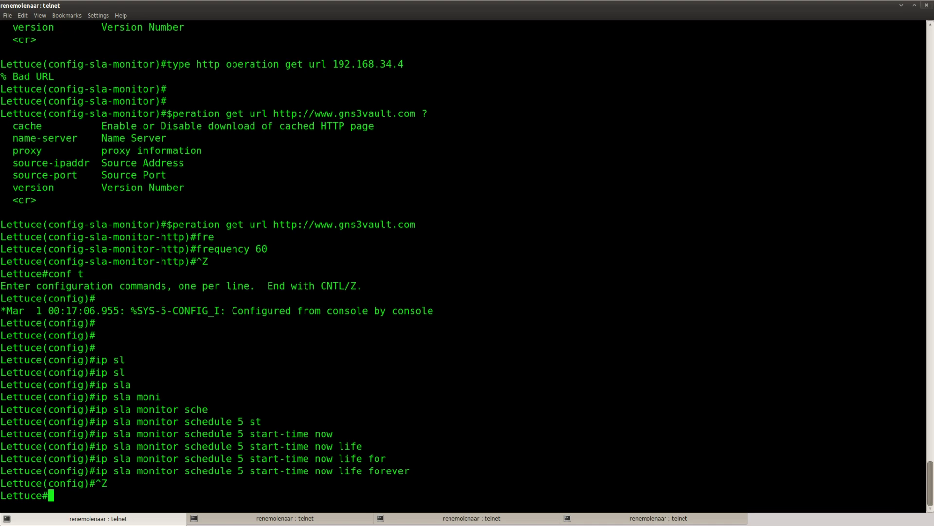
{"action": "key", "text": "Return"}
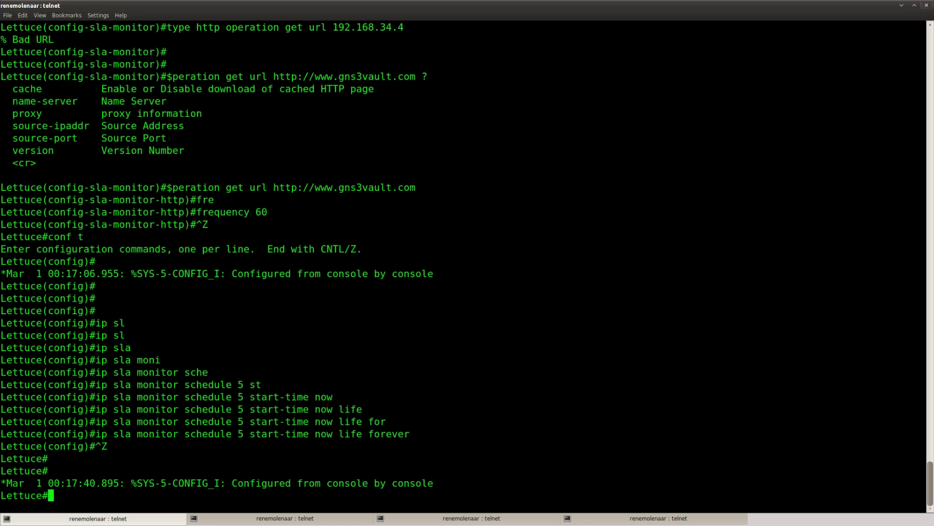
{"action": "key", "text": "Return"}
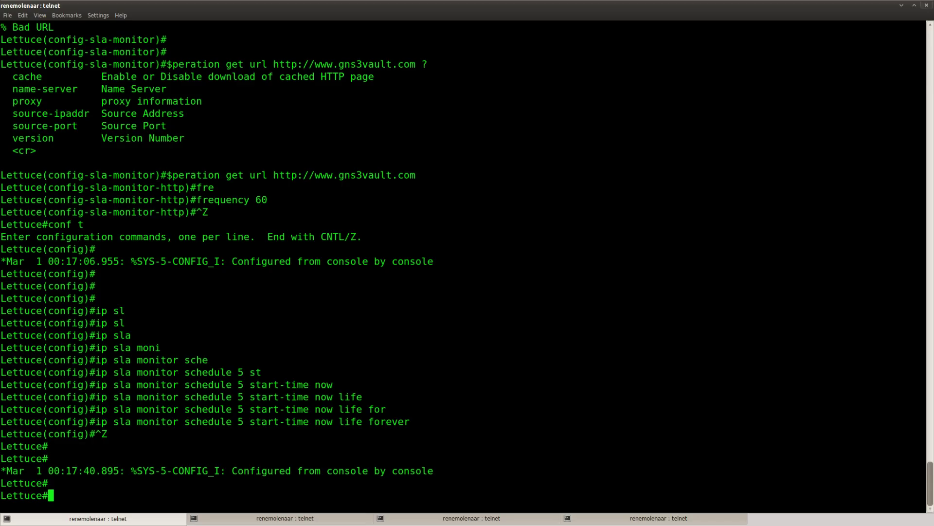
{"action": "key", "text": "alt+Tab"}
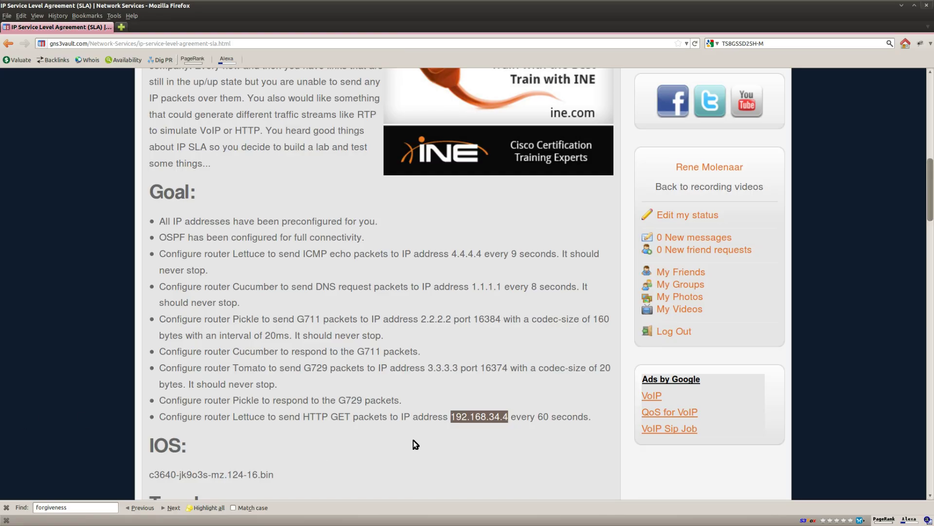
{"action": "left_click_drag", "start_coordinate": [560, 433], "coordinate": [155, 413]}
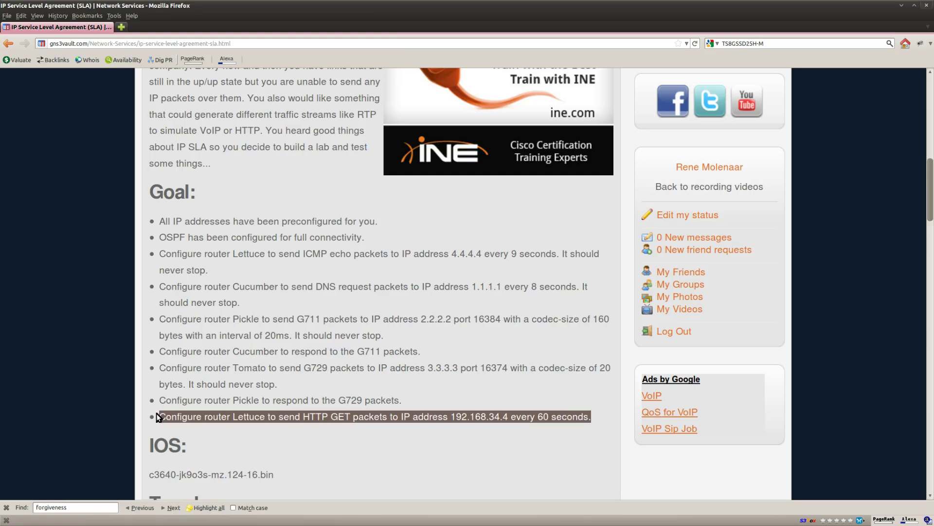
{"action": "left_click", "coordinate": [325, 417]}
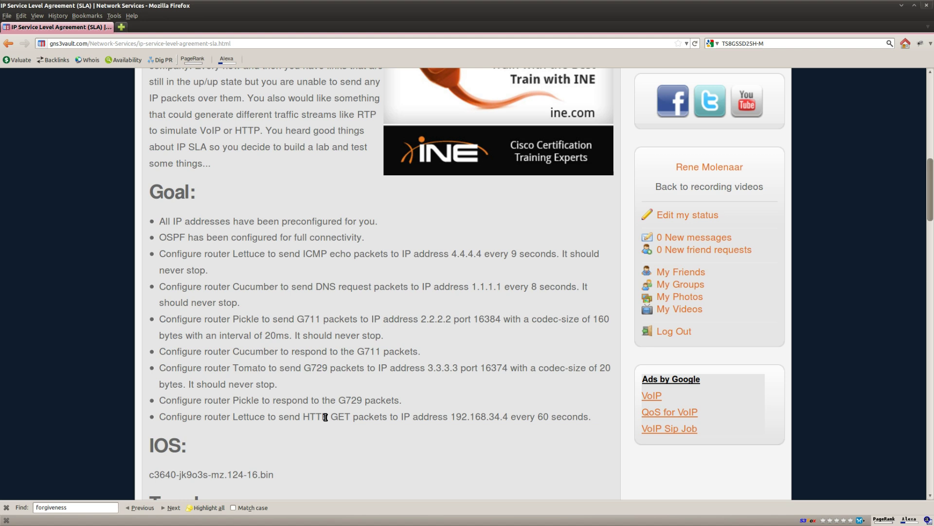